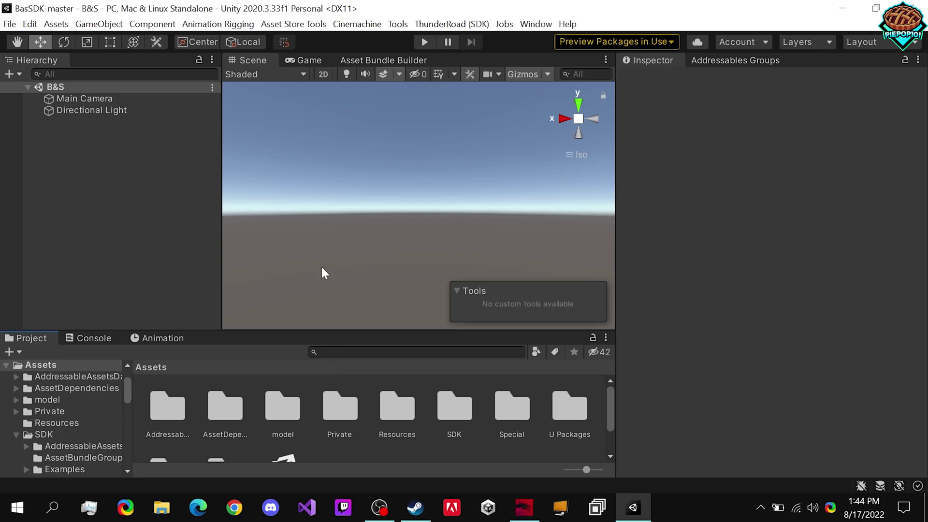
Create a new scene named TestMap1 in the Assets folder and open it
scroll(333, 411, "down", 2)
right_click(347, 415)
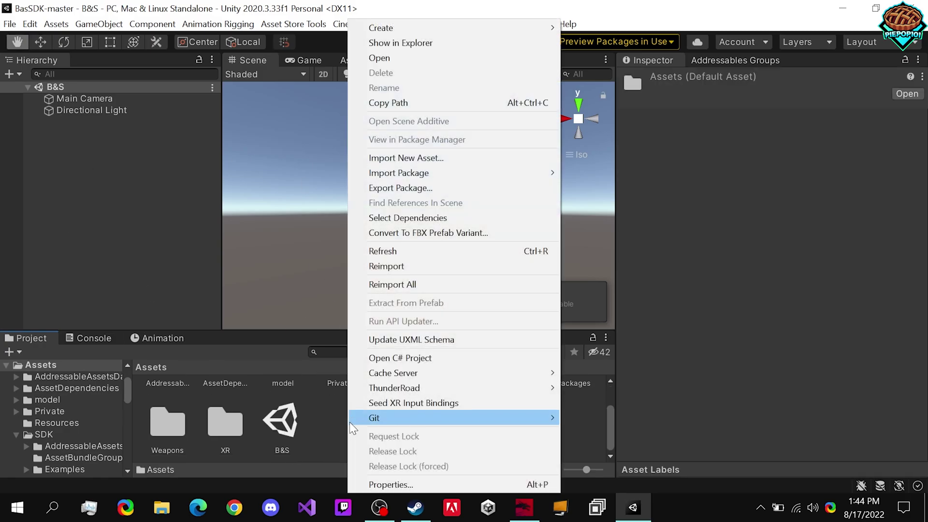
mouse_move(470, 30)
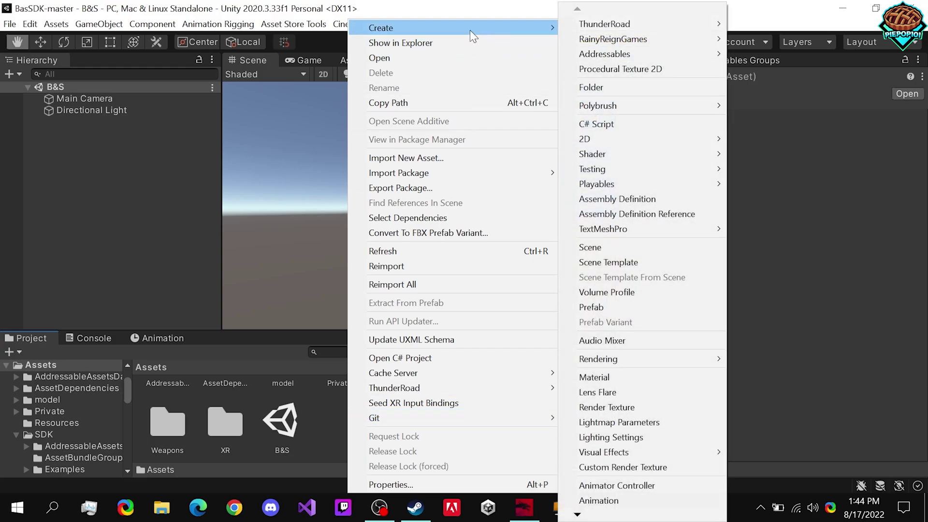
left_click(634, 246)
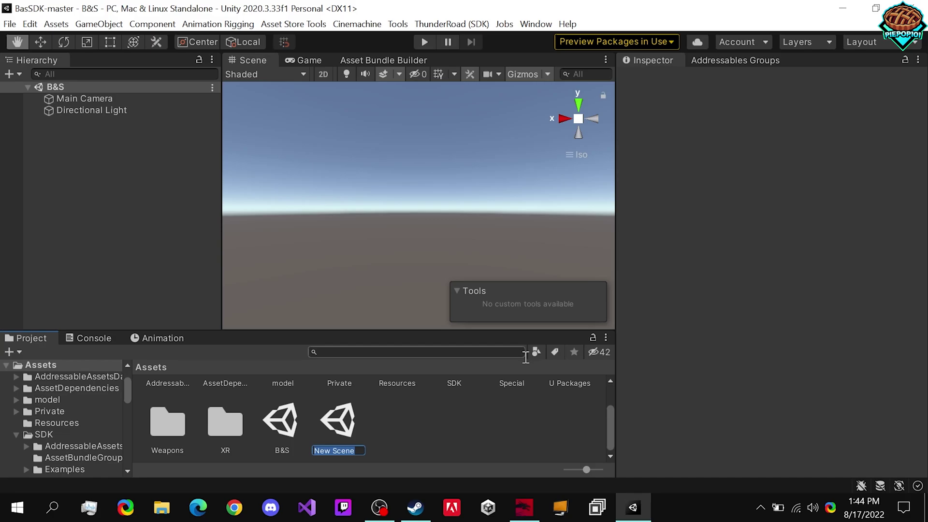
key("w")
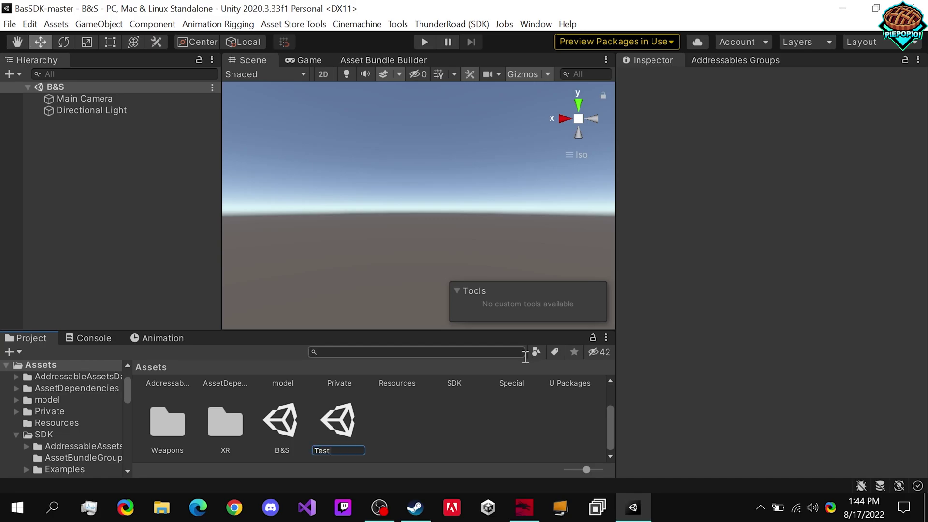
type("TestMap1")
key("Return")
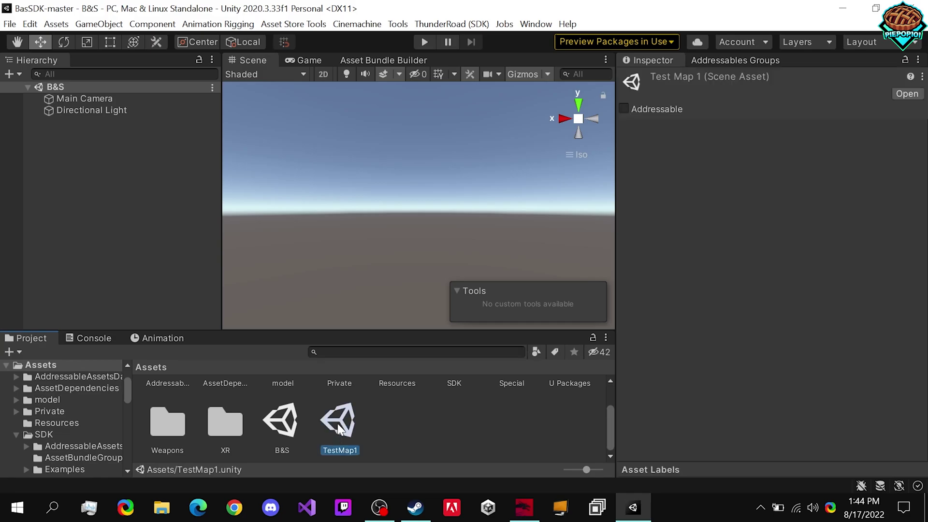
double_click(338, 423)
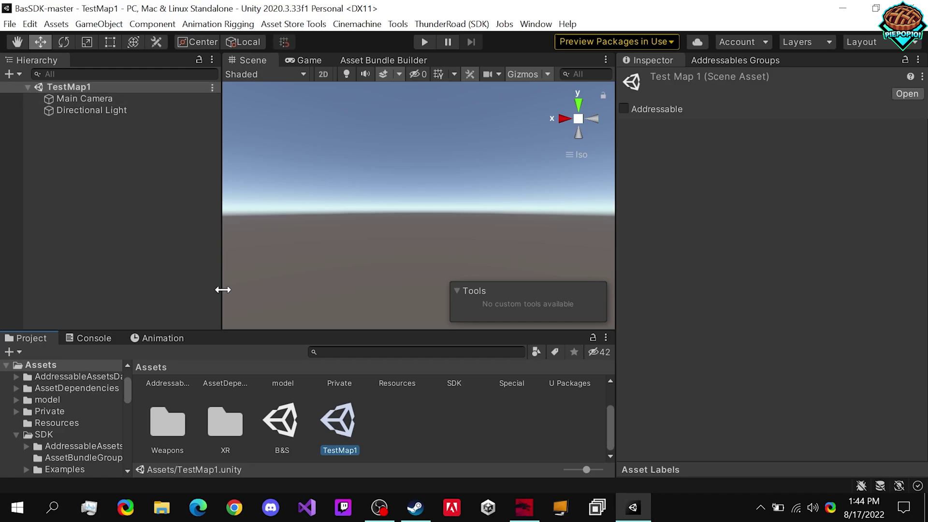
Find the ProtoLevel scene in the project assets and add it to the hierarchy alongside TestMap1
left_click(346, 357)
type("protolevel")
left_click_drag(283, 407, 57, 193)
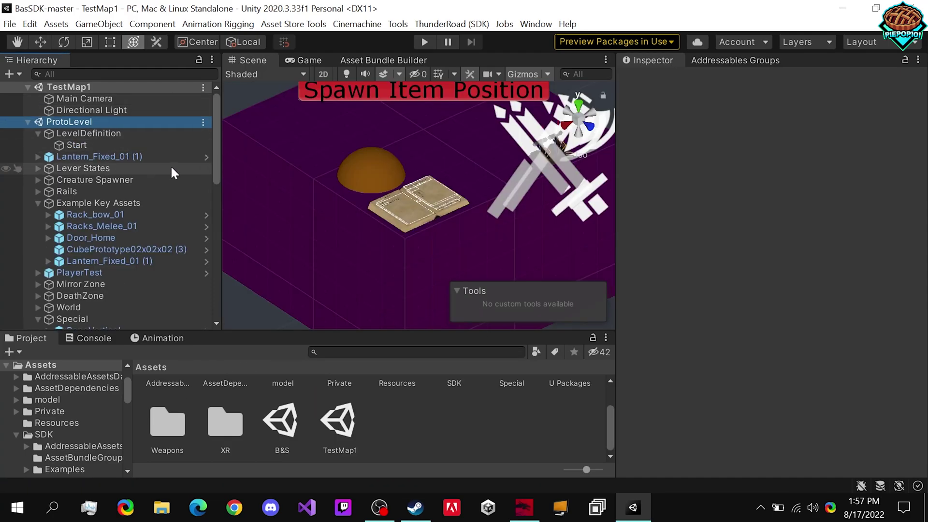
Move LevelDefinition, Creature Spawner, Racks_Melee_01, CubePrototype02x02x02 (12), Killzone and ItemSpawnerBook together from ProtoLevel into the TestMap1 scene
left_click(157, 134)
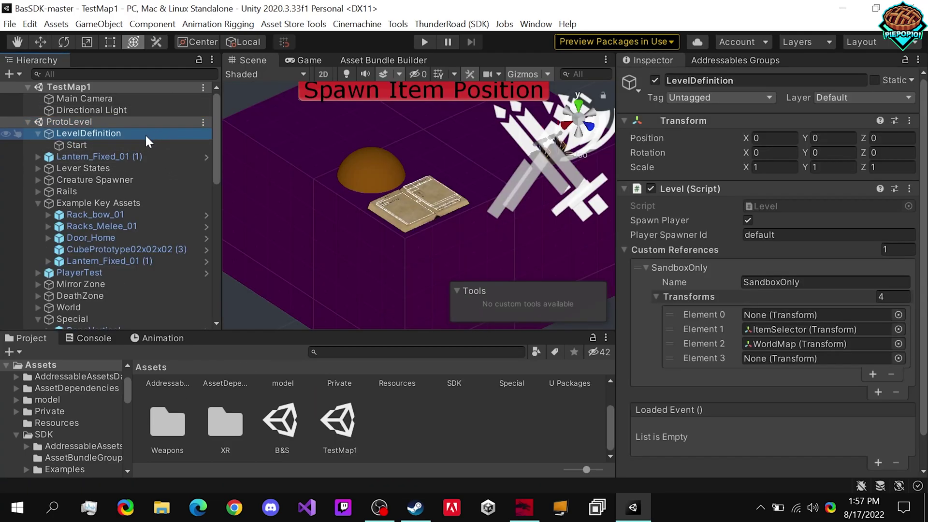
left_click(147, 179, "ctrl")
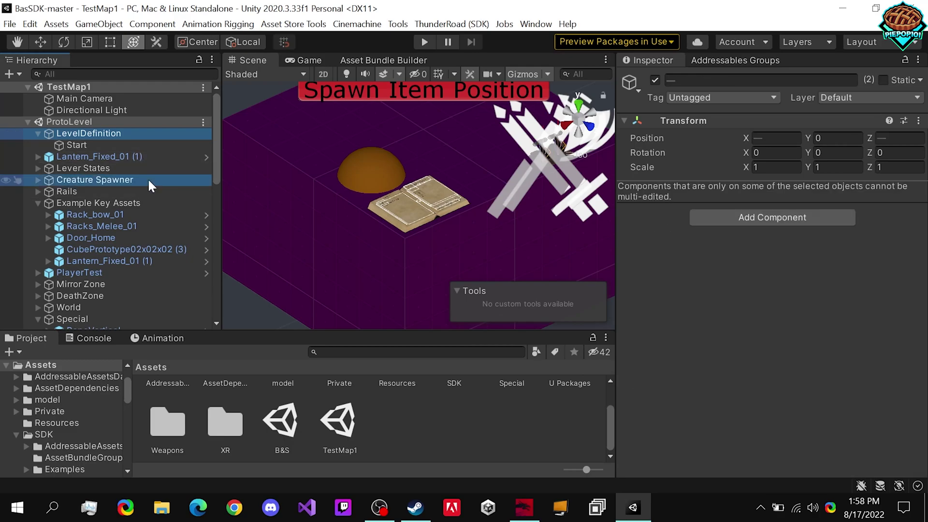
left_click(139, 225, "ctrl")
scroll(139, 223, "down", 5)
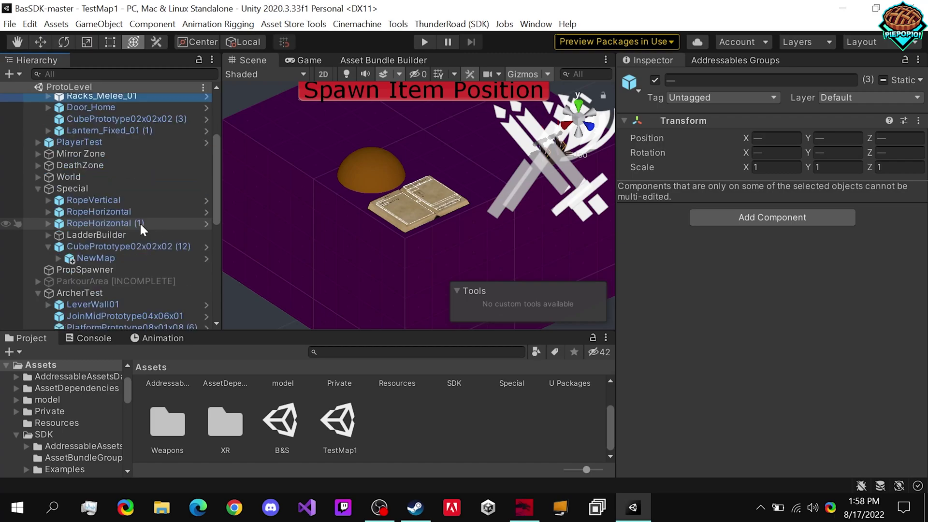
left_click(150, 203, "ctrl")
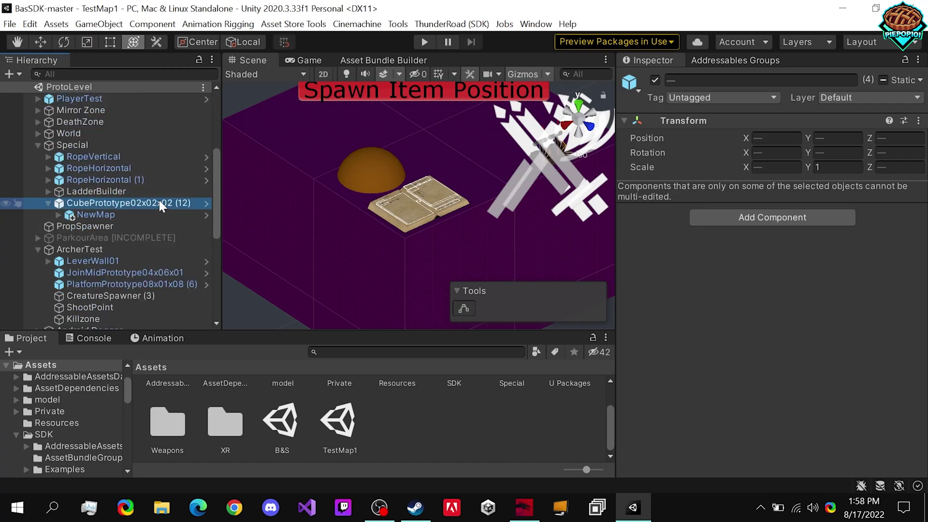
scroll(169, 211, "down", 3)
left_click(151, 229, "ctrl")
scroll(151, 227, "down", 5)
left_click(123, 299, "ctrl")
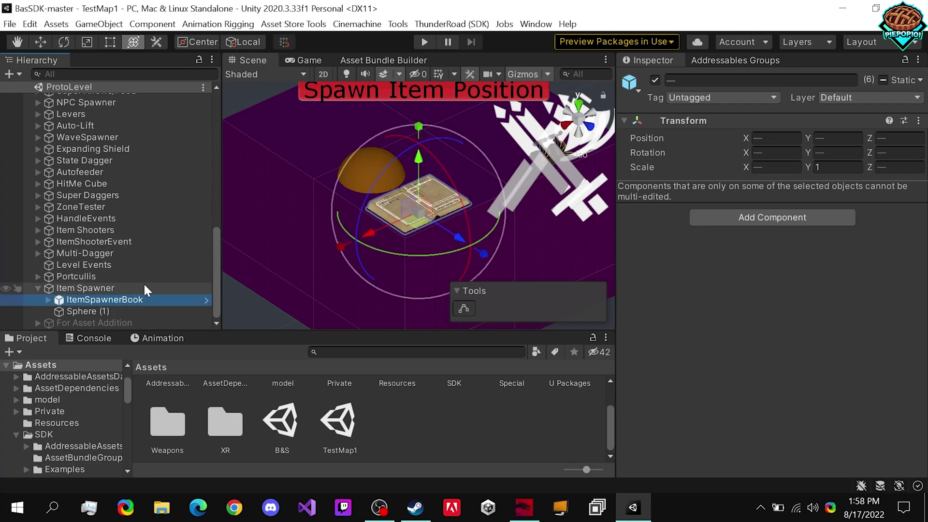
scroll(121, 297, "up", 10)
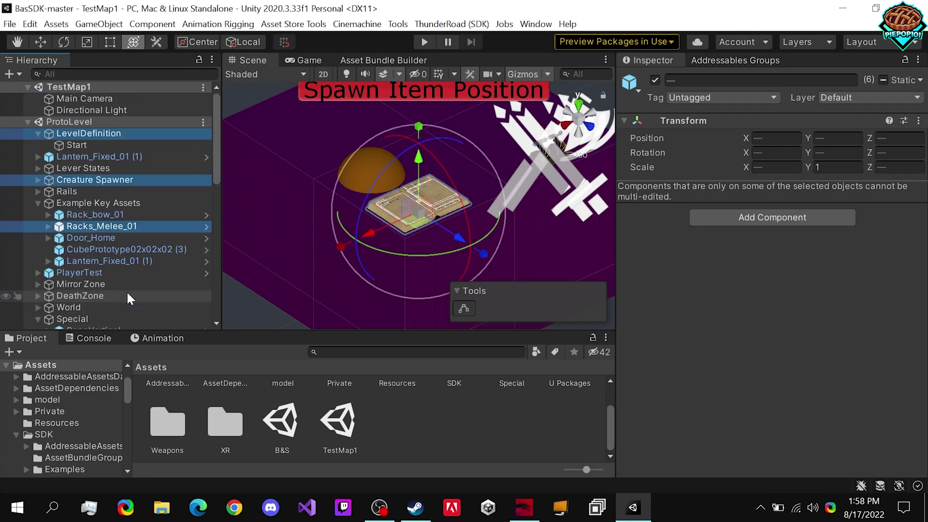
left_click(37, 179)
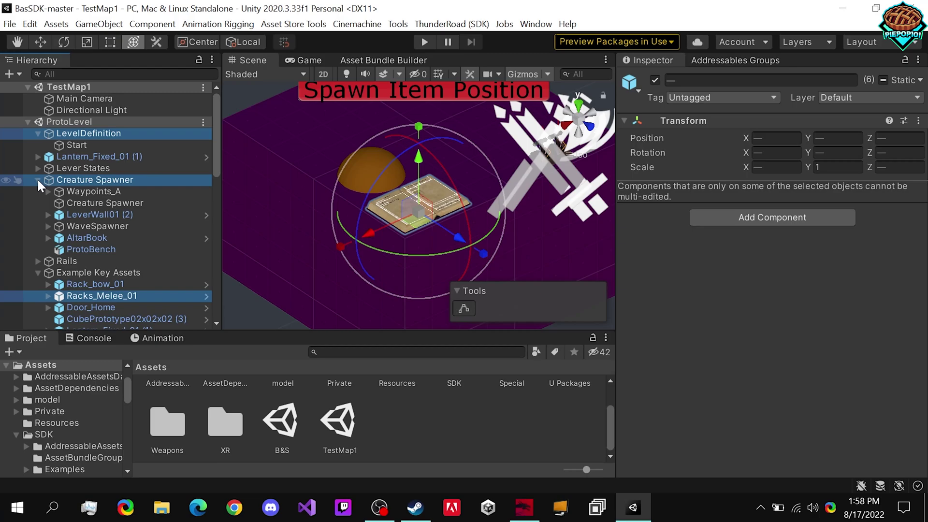
left_click(38, 178)
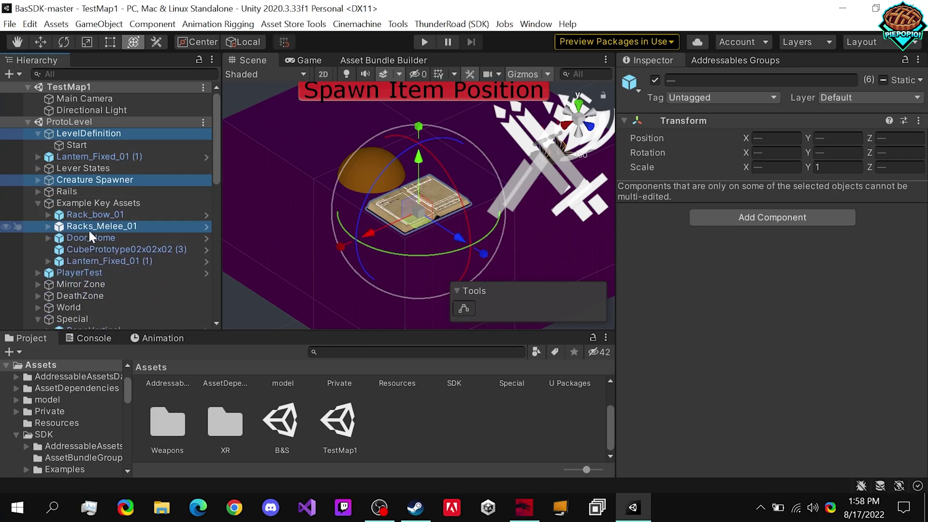
left_click_drag(89, 230, 134, 118)
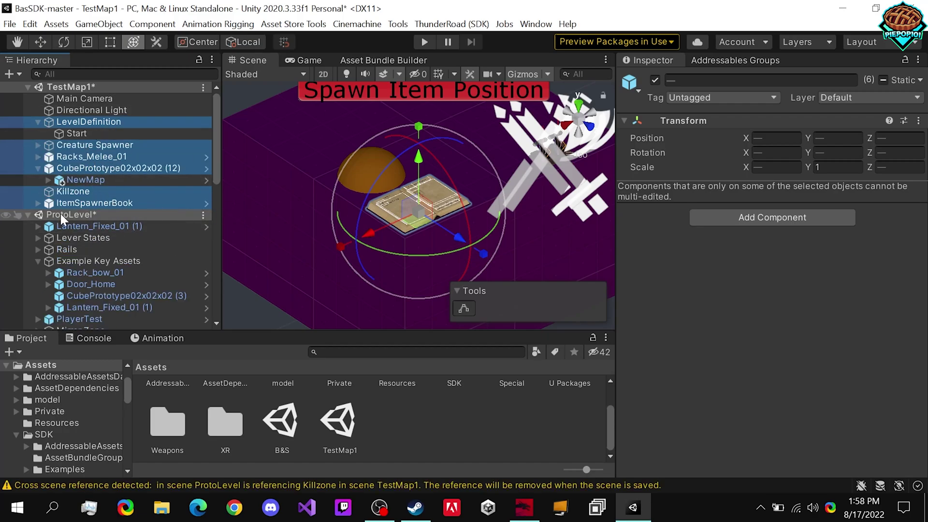
Remove the ProtoLevel scene from the hierarchy without saving its changes
left_click(27, 215)
left_click(212, 215)
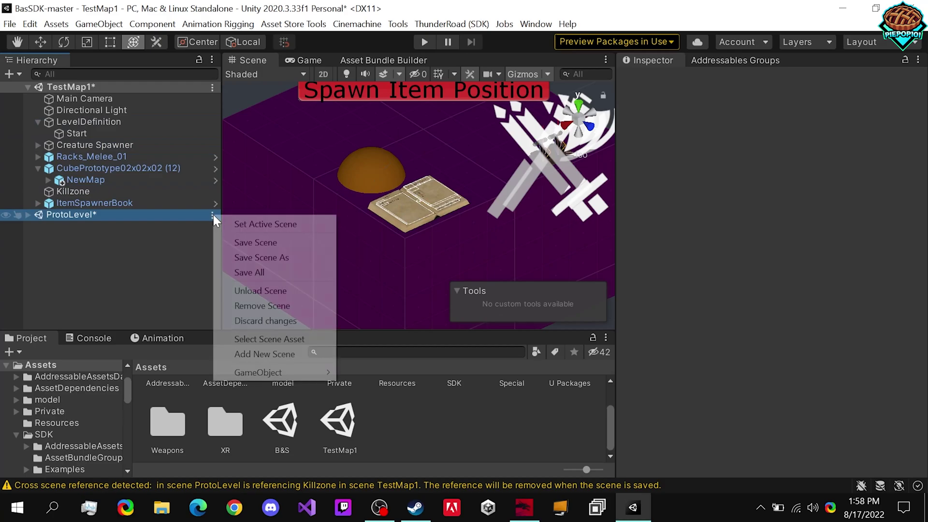
left_click(236, 305)
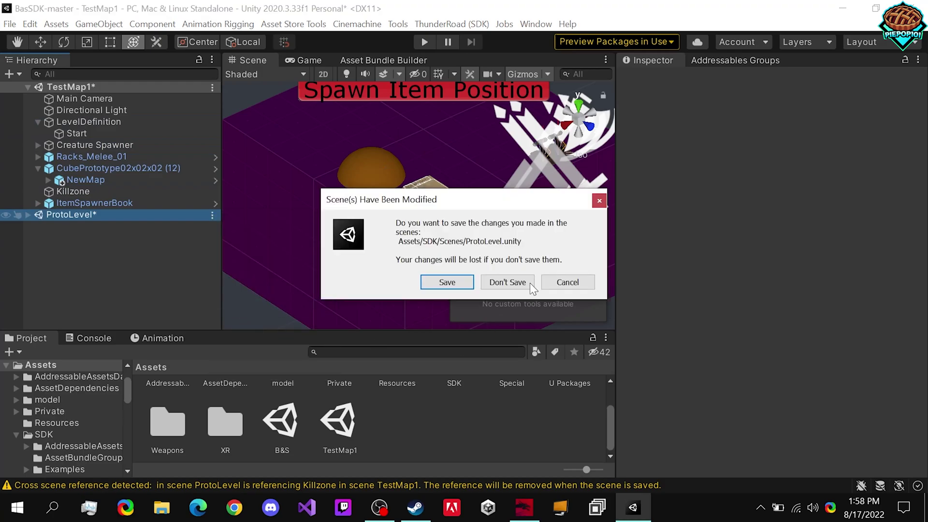
left_click(517, 282)
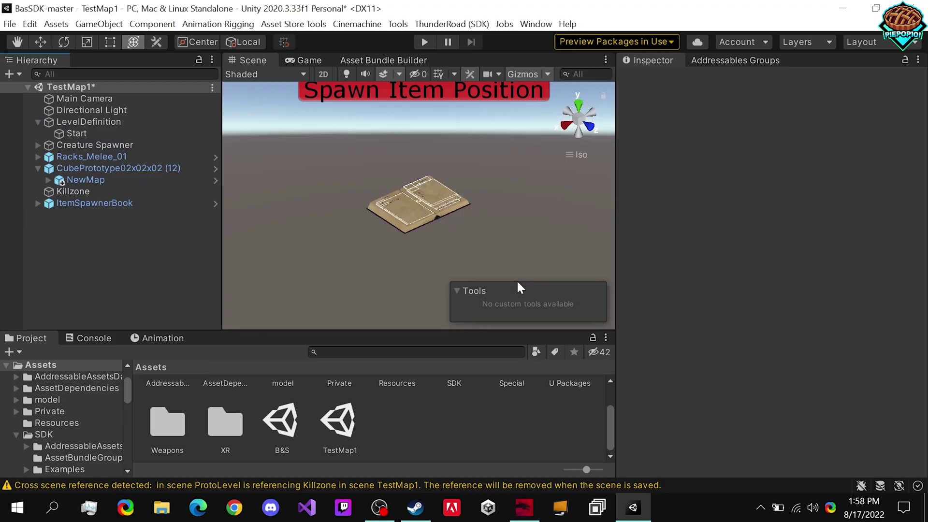
Add a 3D cube to TestMap1 and name it Ground
right_click(118, 245)
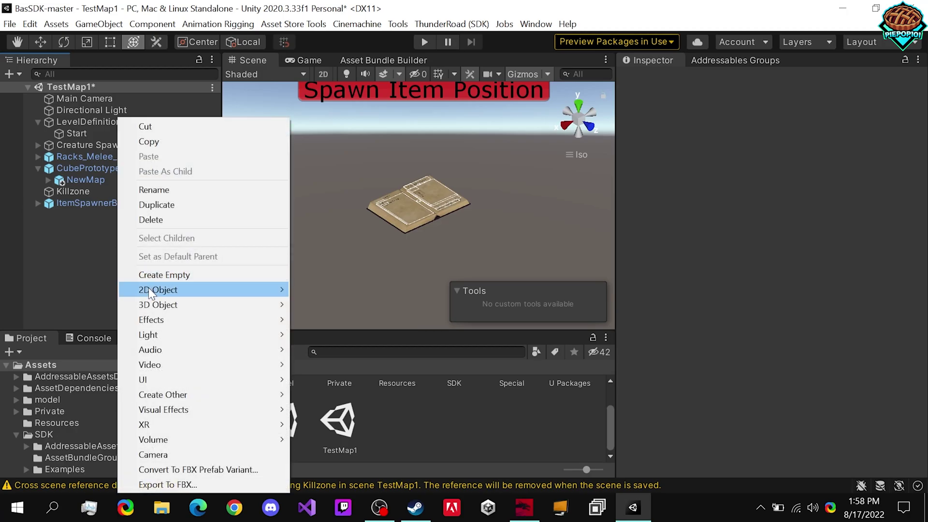
mouse_move(152, 300)
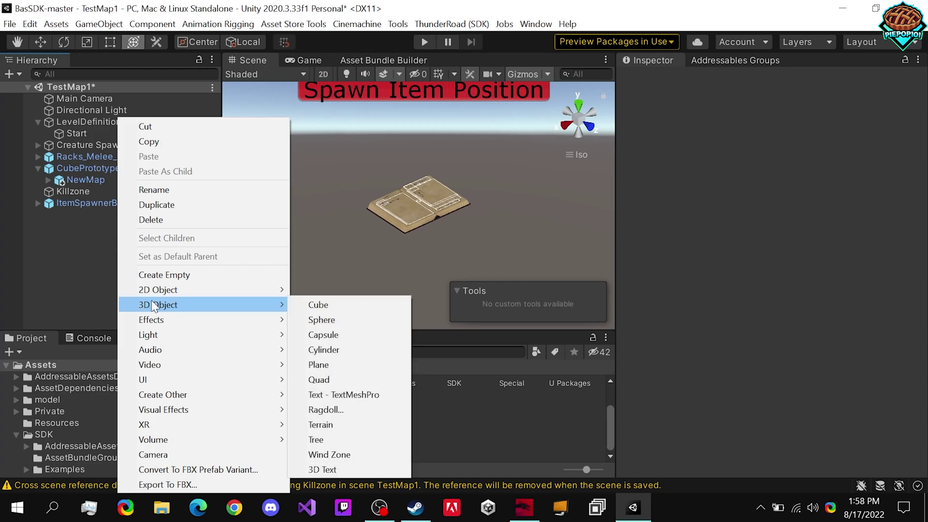
left_click(308, 305)
left_click(85, 225)
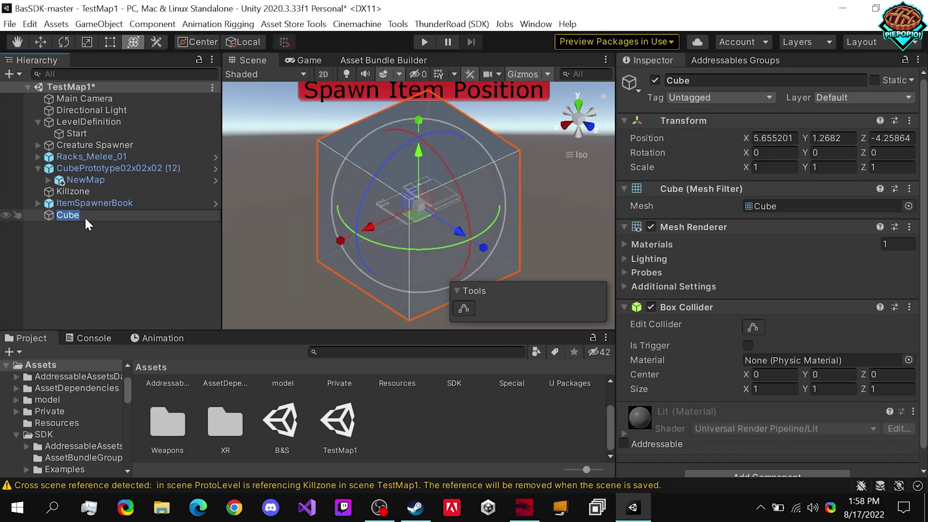
type("B")
type("Ground")
key("Return")
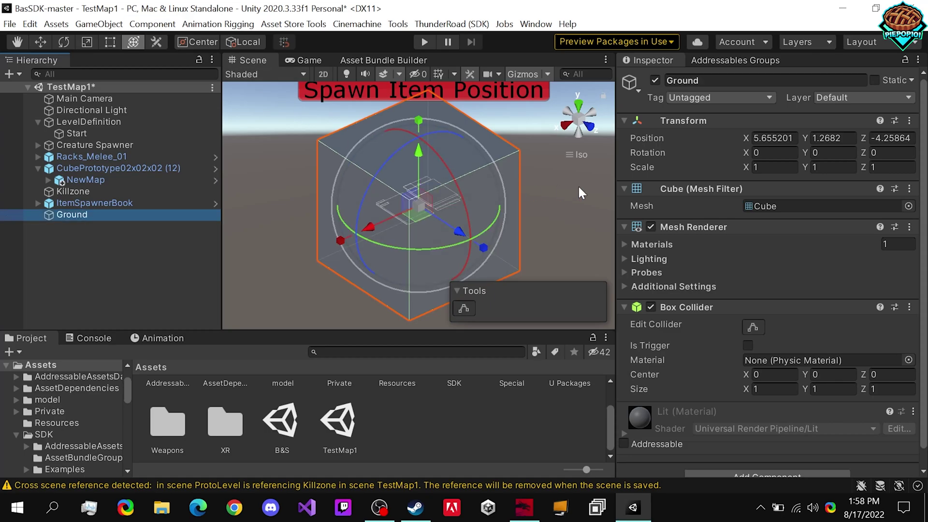
Set the Ground cube's position to 0, 0, 0 and focus the scene on it
left_click(774, 139)
type("0")
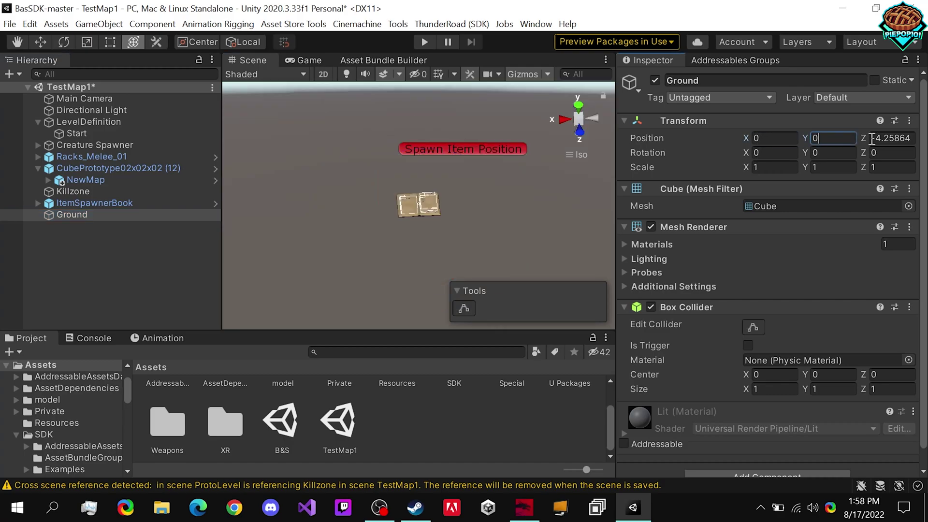
type("0")
double_click(145, 215)
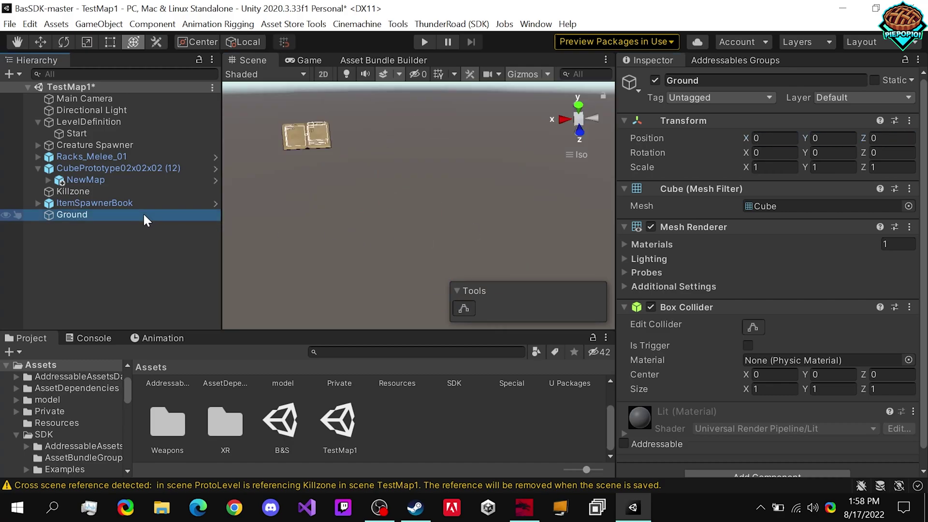
scroll(406, 221, "up", 15)
right_click_drag(421, 216, 322, 155)
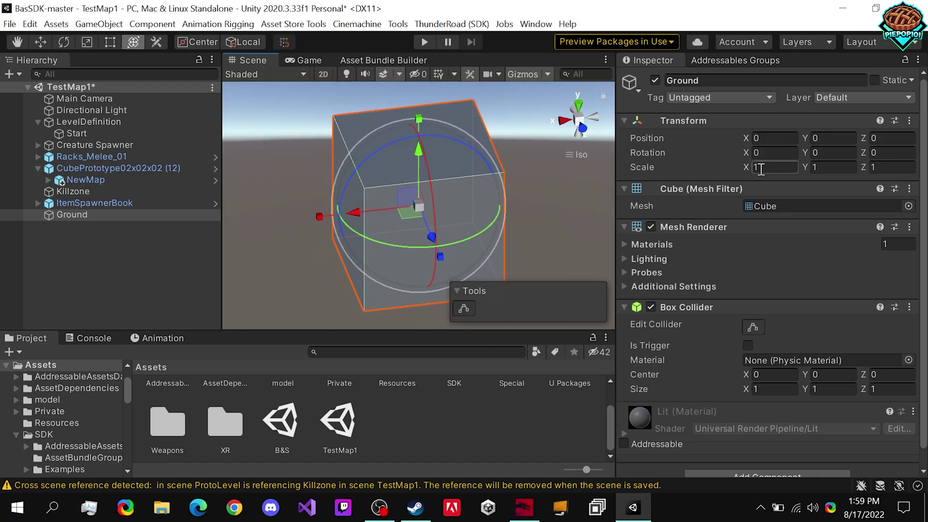
left_click_drag(420, 206, 481, 218)
left_click_drag(320, 217, 353, 215)
key("ctrl+z")
key("ctrl+z")
Set the Ground cube's scale to 20 on X and 20 on Z
type("20")
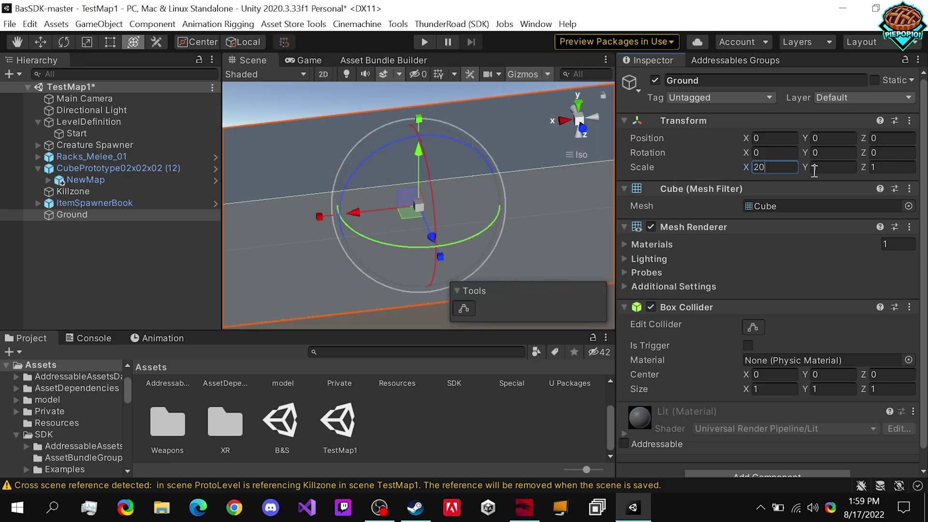
type("20")
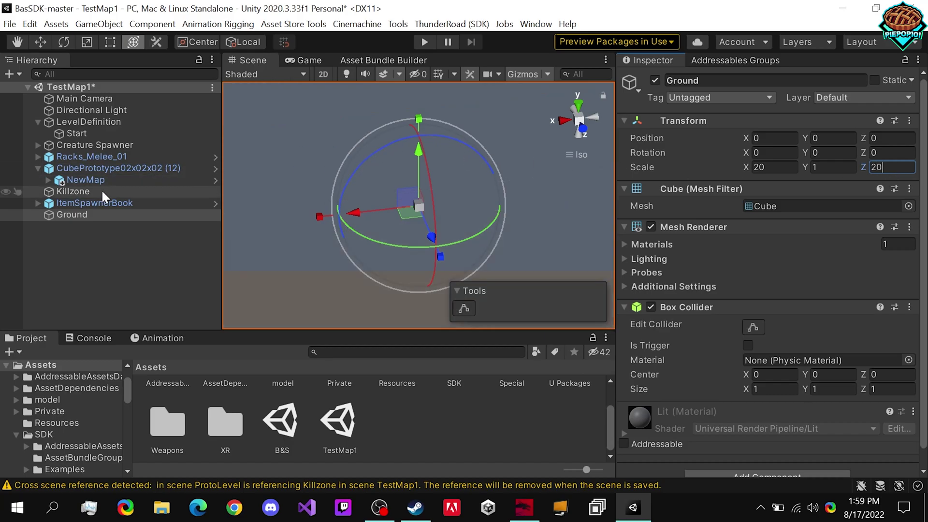
double_click(73, 215)
right_click_drag(478, 183, 457, 278)
scroll(456, 278, "up", 6)
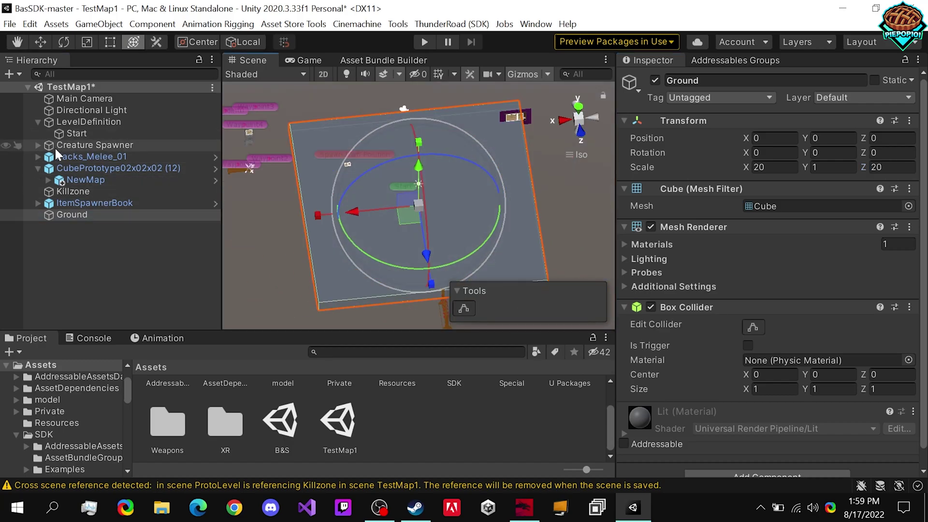
Reorder the hierarchy so Creature Spawner, ItemSpawnerBook and CubePrototype02x02x02 (12) sit above LevelDefinition, and collapse LevelDefinition
left_click_drag(66, 144, 73, 118)
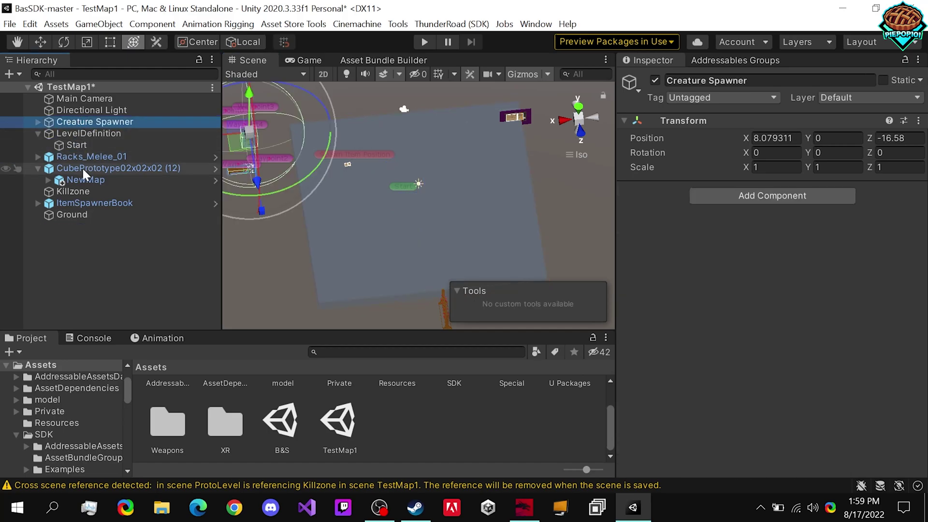
left_click_drag(78, 203, 80, 130)
left_click_drag(65, 182, 69, 142)
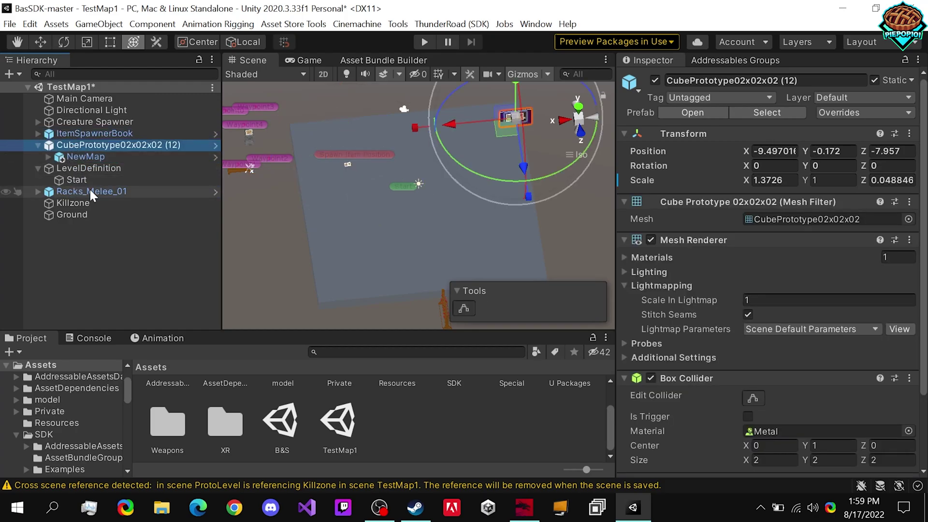
left_click(39, 168)
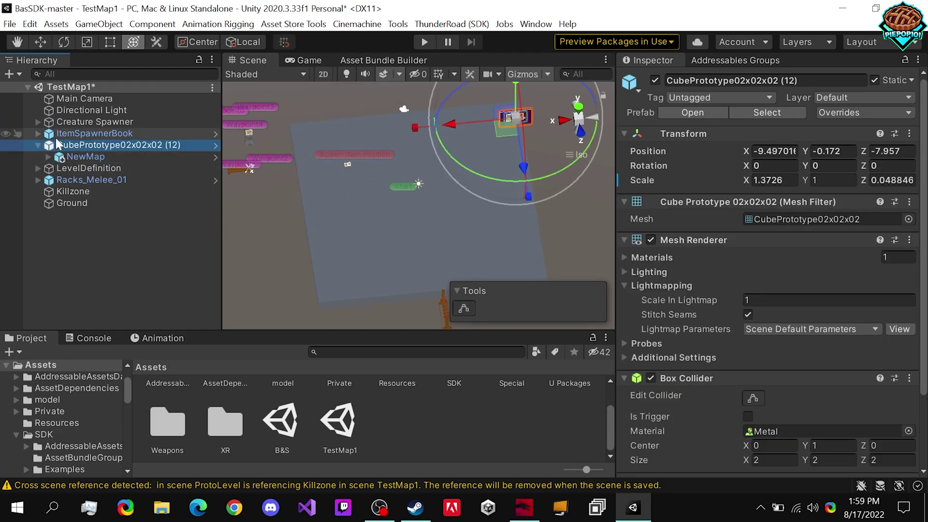
Expand the Creature Spawner group and move it along the X axis to about 3.43
left_click(116, 123)
double_click(120, 124)
left_click(38, 122)
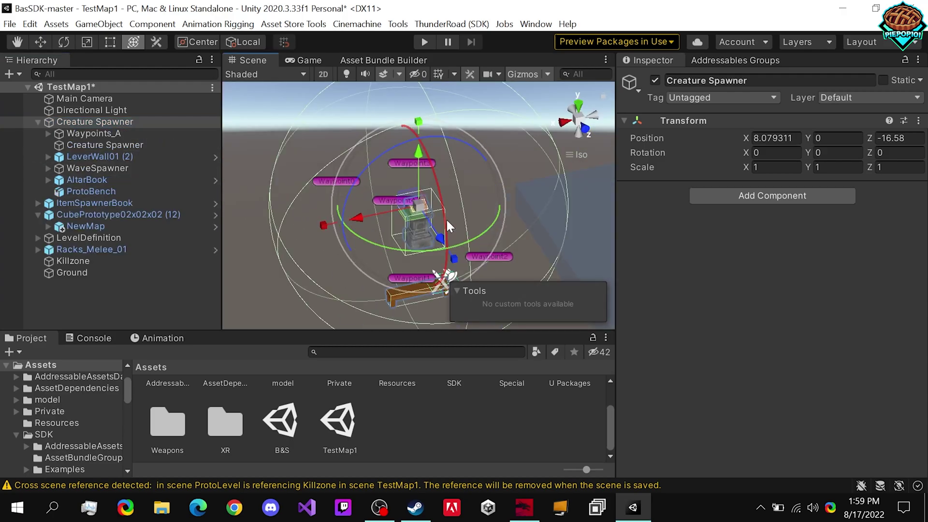
left_click_drag(446, 218, 358, 224, "alt")
left_click_drag(252, 212, 383, 213)
left_click_drag(383, 212, 578, 203, "alt")
right_click_drag(578, 203, 601, 178)
Raise the Creature Spawner group to about 0.777 on Y so its altar stands on the ground surface
scroll(457, 198, "up", 6)
right_click_drag(437, 216, 575, 83)
left_click_drag(574, 82, 580, 85, "alt")
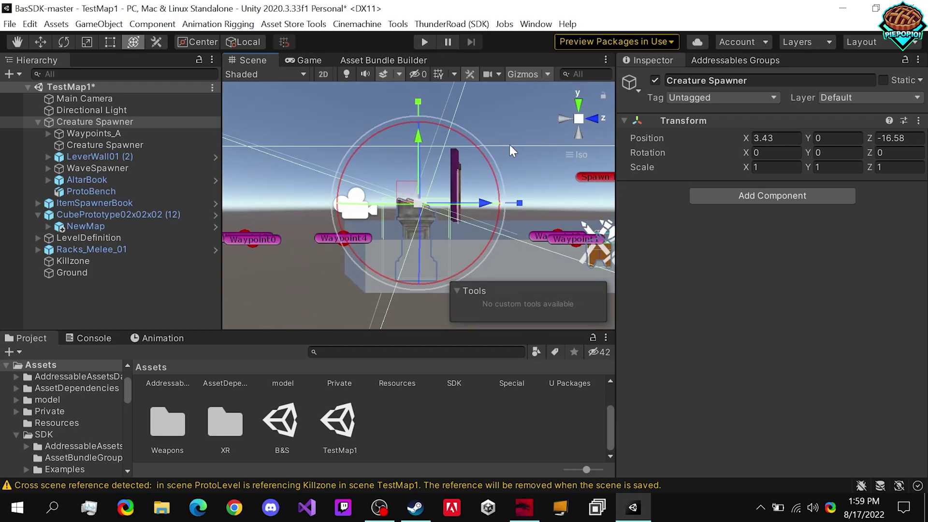
left_click(582, 113)
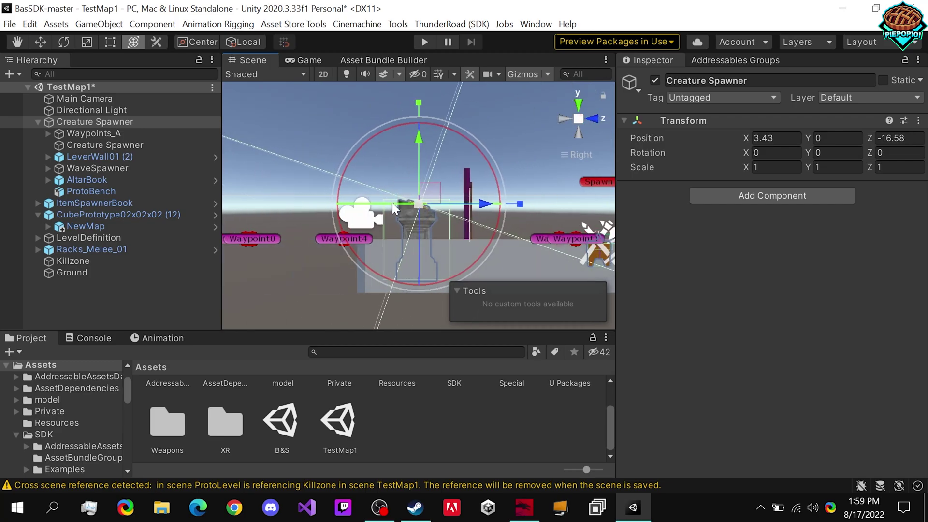
left_click_drag(421, 142, 428, 67)
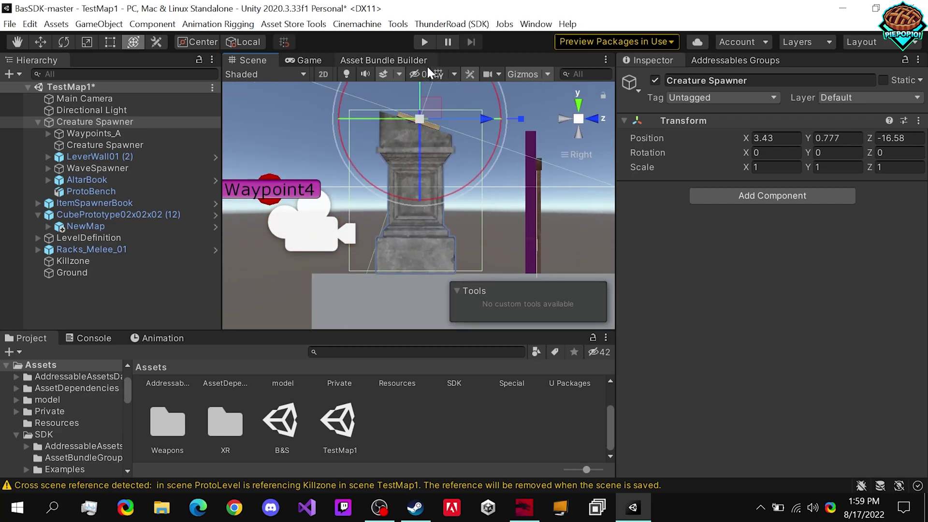
left_click(595, 119)
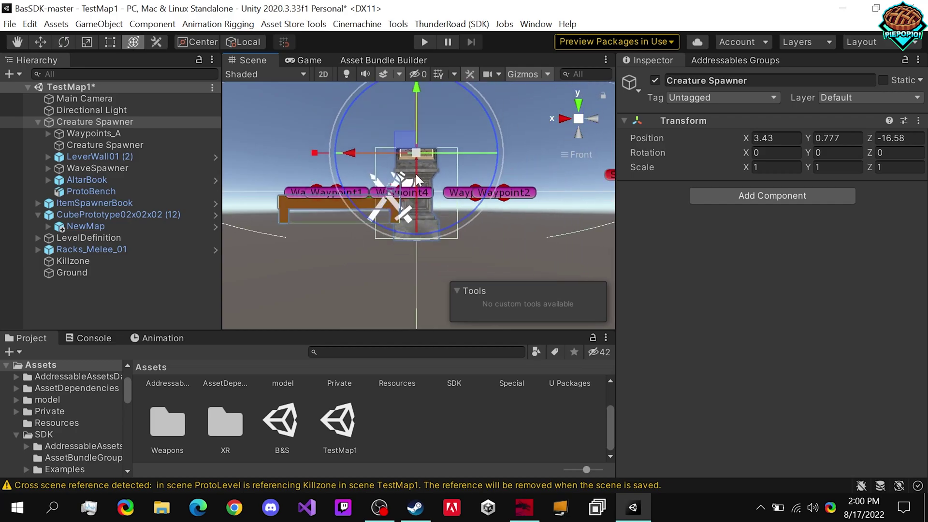
right_click_drag(415, 174, 332, 181)
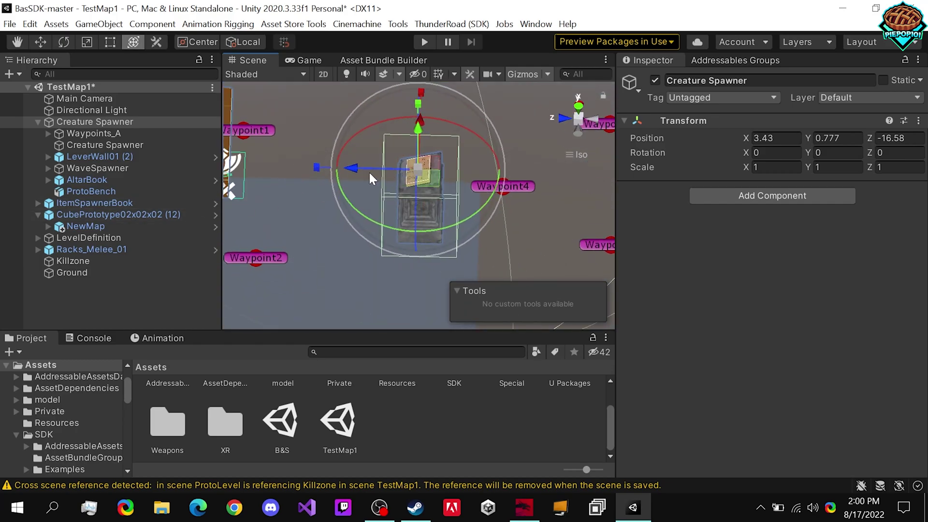
left_click_drag(369, 174, 383, 173)
Delete ProtoBench, the child Creature Spawner, Waypoints_A and LeverWall01 (2) from the Creature Spawner group
left_click(126, 189)
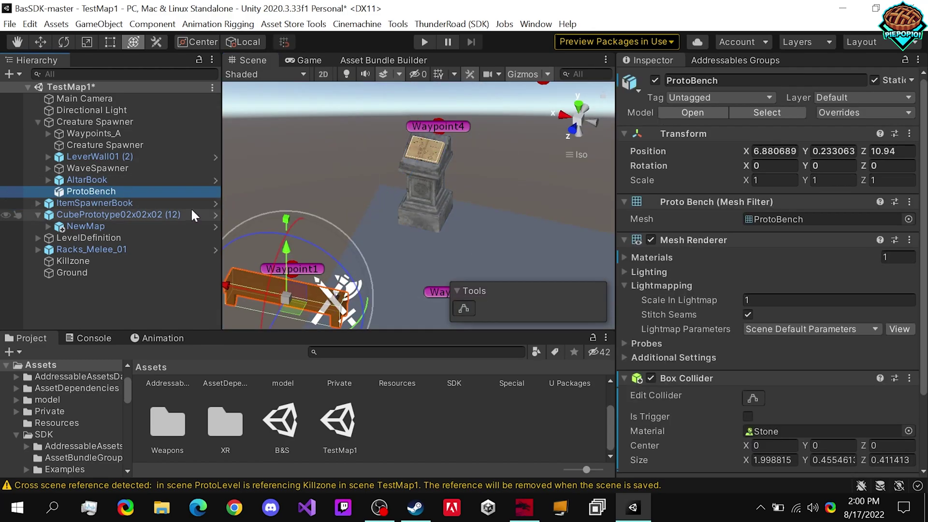
key("Delete")
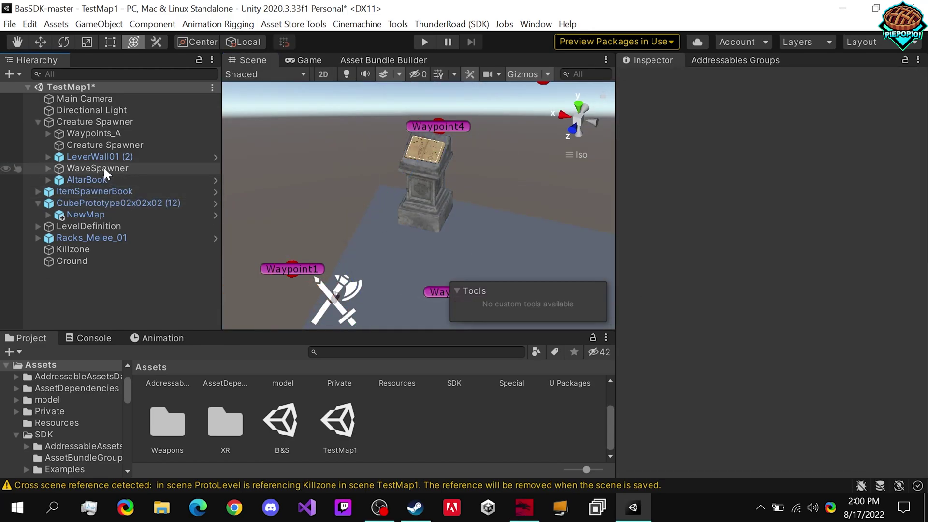
left_click(103, 145)
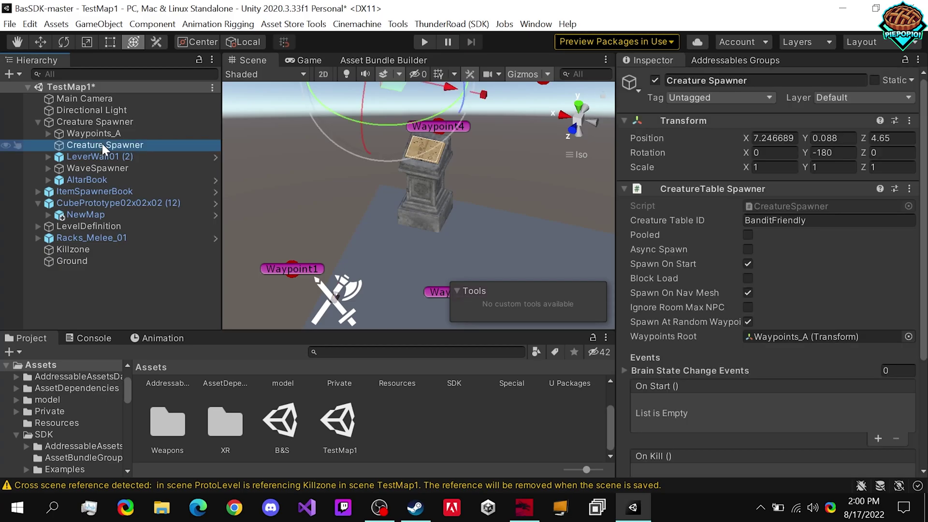
key("Delete")
left_click(67, 133)
key("Delete")
left_click(81, 135)
key("Delete")
Expand WaveSpawner and delete SpawnLocation (1), SpawnLocation (2) and SpawnLocation (3), keeping only SpawnLocation
left_click(90, 133)
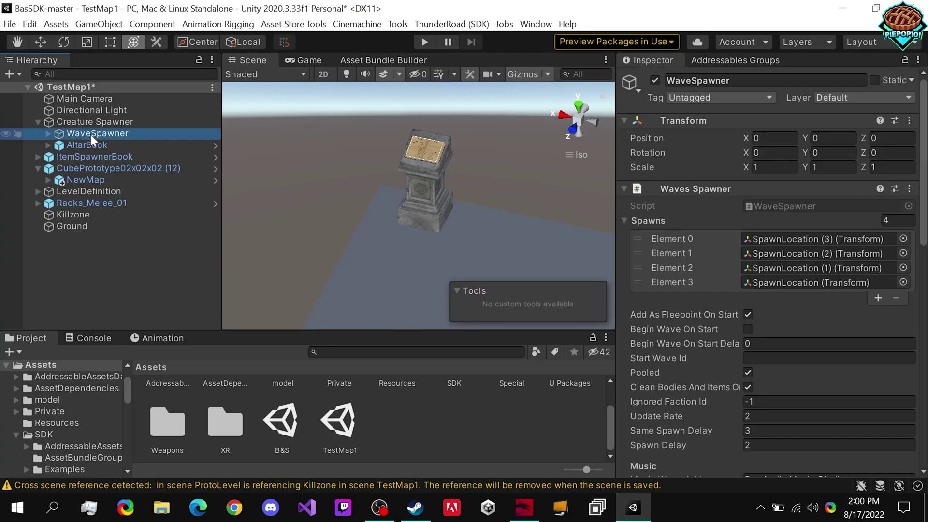
left_click(149, 147)
left_click(156, 136)
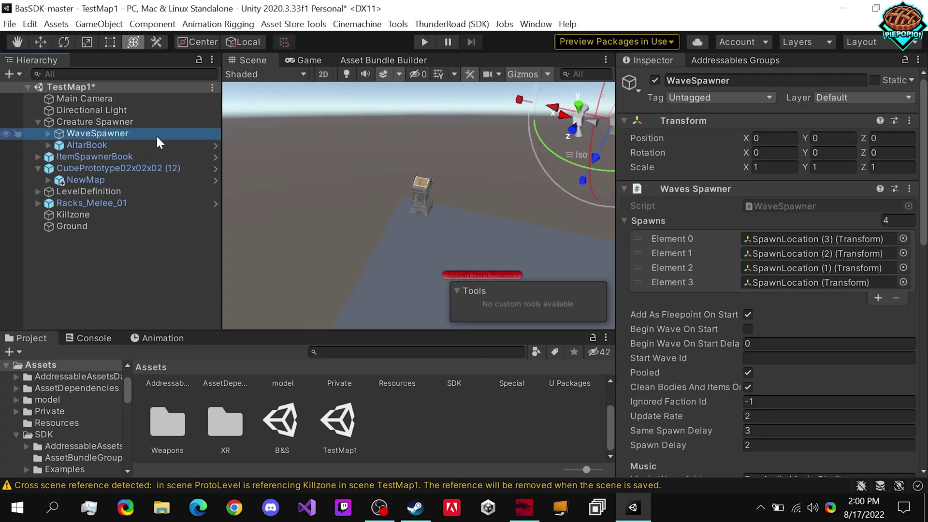
left_click(49, 133)
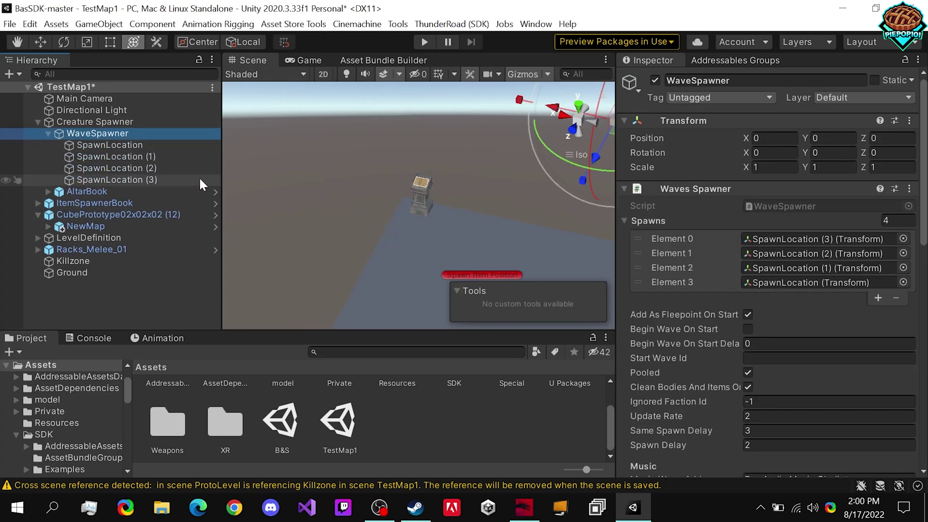
left_click(149, 144)
scroll(413, 212, "down", 15)
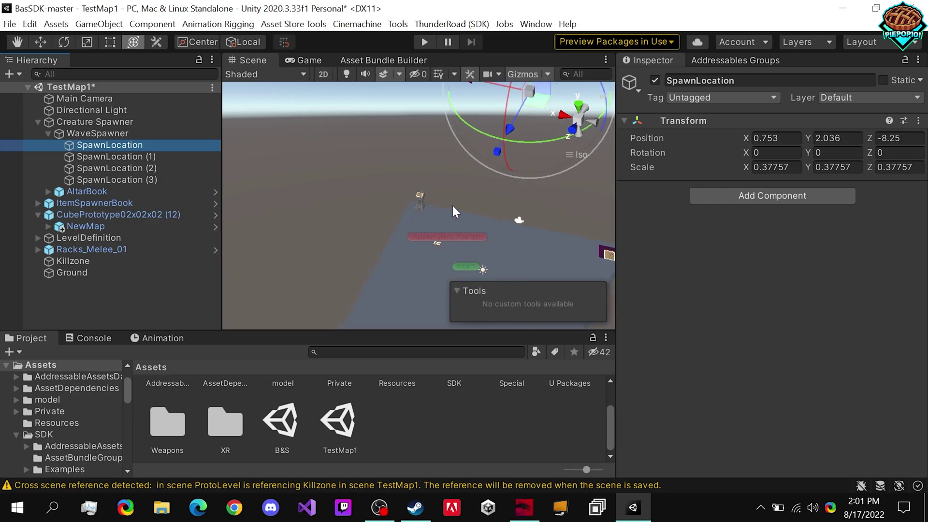
scroll(483, 213, "down", 6)
right_click_drag(540, 224, 403, 121)
left_click(149, 154)
left_click(151, 168)
left_click(151, 179)
left_click(148, 156, "shift")
key("Delete")
Move SpawnLocation to the ground's corner near the altar, at about X 1.13, Z 10.17, and rotate it to about -31.9 on Y
left_click(129, 146)
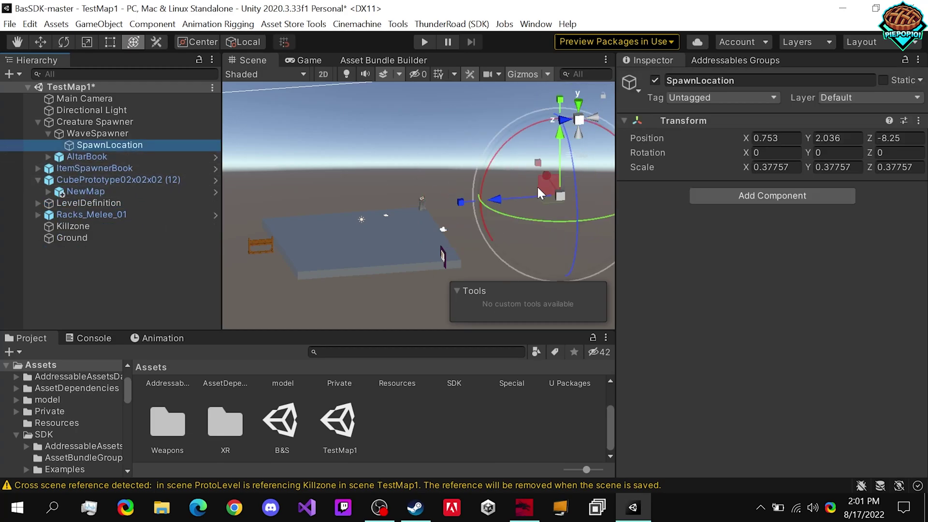
right_click_drag(538, 188, 557, 296)
left_click_drag(547, 206, 404, 246)
left_click_drag(402, 285, 433, 302)
left_click_drag(421, 247, 414, 235)
middle_click_drag(408, 264, 420, 211)
Duplicate SpawnLocation three times under WaveSpawner
left_click(119, 144)
key("ctrl+d")
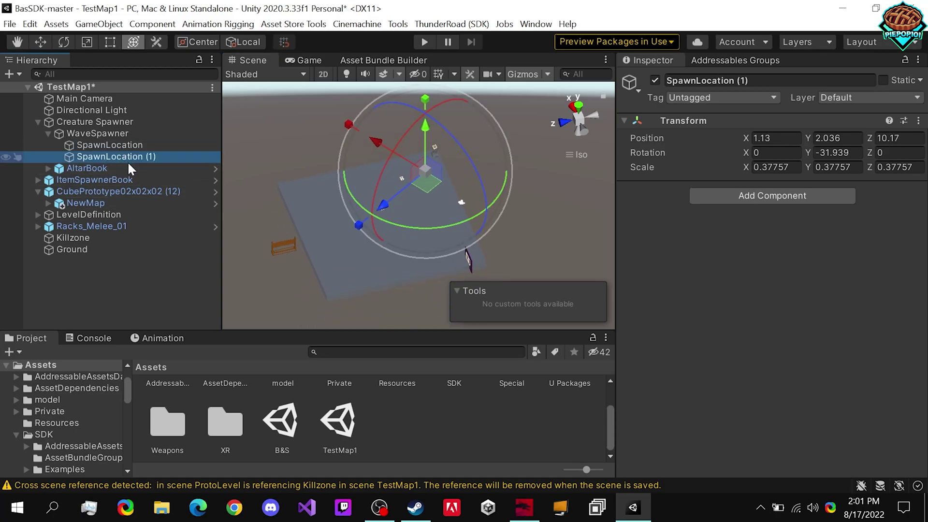
key("ctrl+d")
key("ctrl+d")
Spread SpawnLocation (1), (2) and (3) over the other ground corners and rotate them, with (1) at about X 1.23, Z 24.76 and Y rotation -136.4
left_click(153, 158)
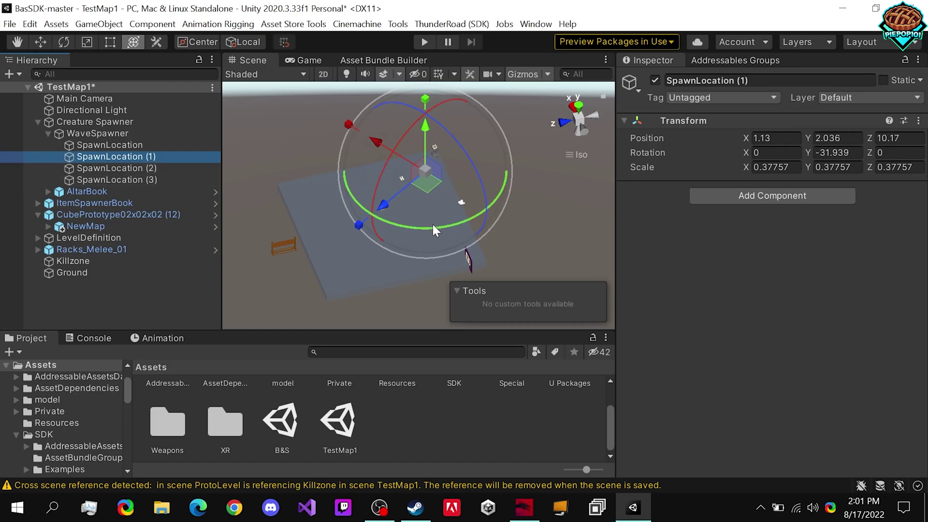
left_click_drag(431, 225, 356, 253)
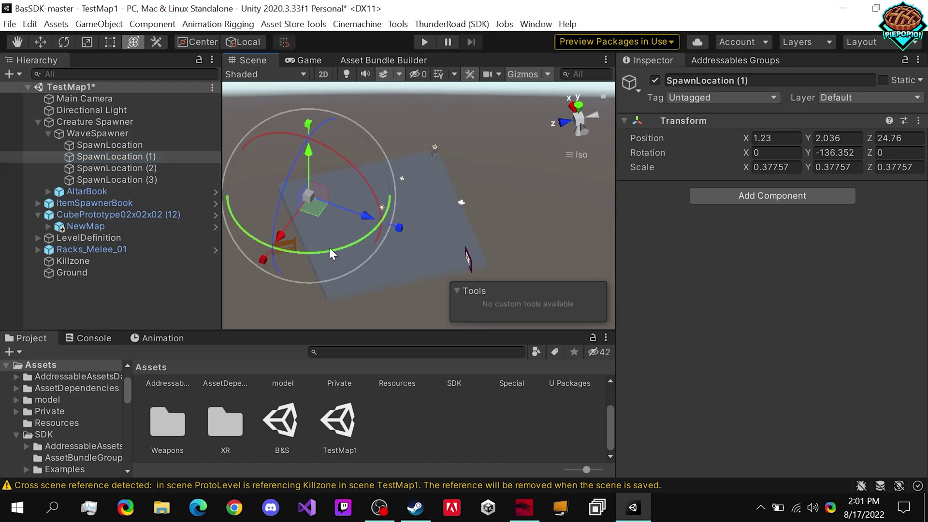
left_click(116, 169)
left_click_drag(422, 224, 513, 184)
left_click_drag(423, 200, 345, 288)
left_click_drag(364, 321, 389, 316)
left_click_drag(336, 283, 341, 278)
left_click(141, 181)
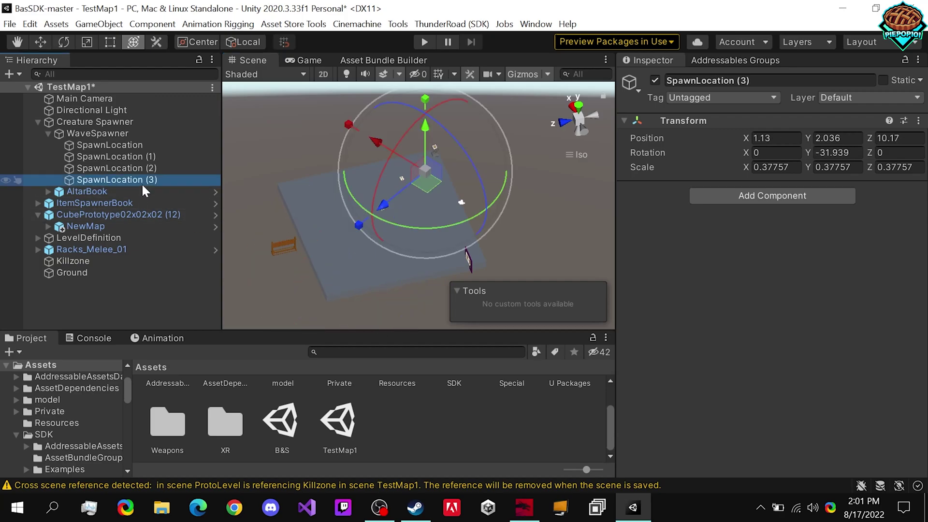
left_click_drag(425, 231, 413, 260)
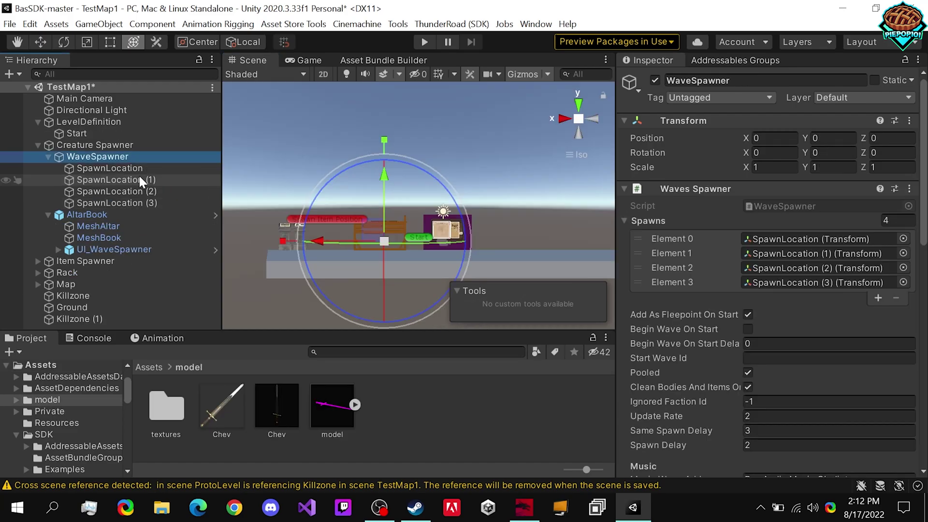
Lower all four spawn locations together to about 0.42 on Y and save the scene
left_click(132, 169)
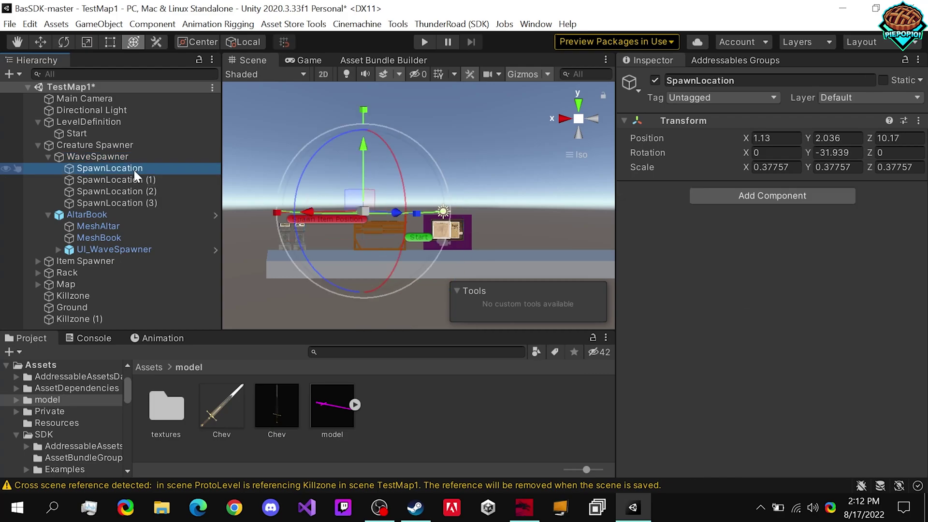
left_click(141, 181)
key("Up")
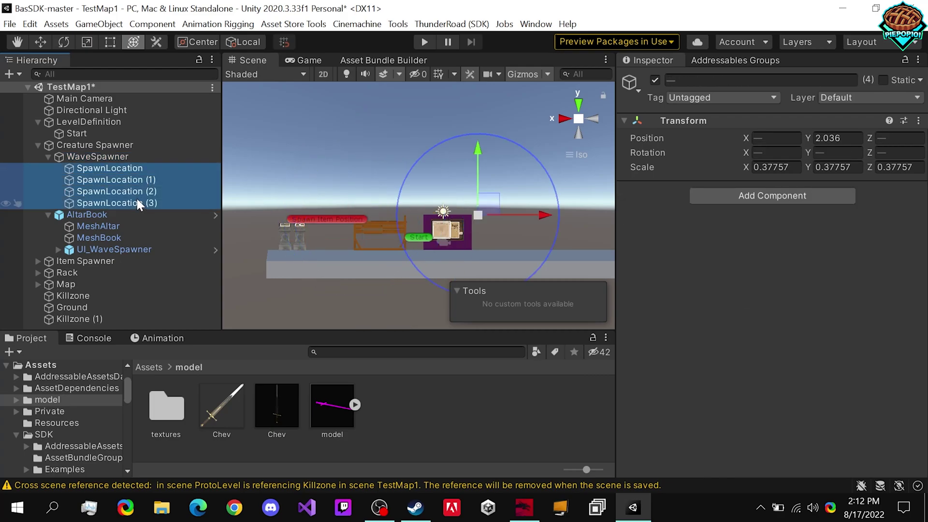
left_click_drag(477, 151, 472, 175)
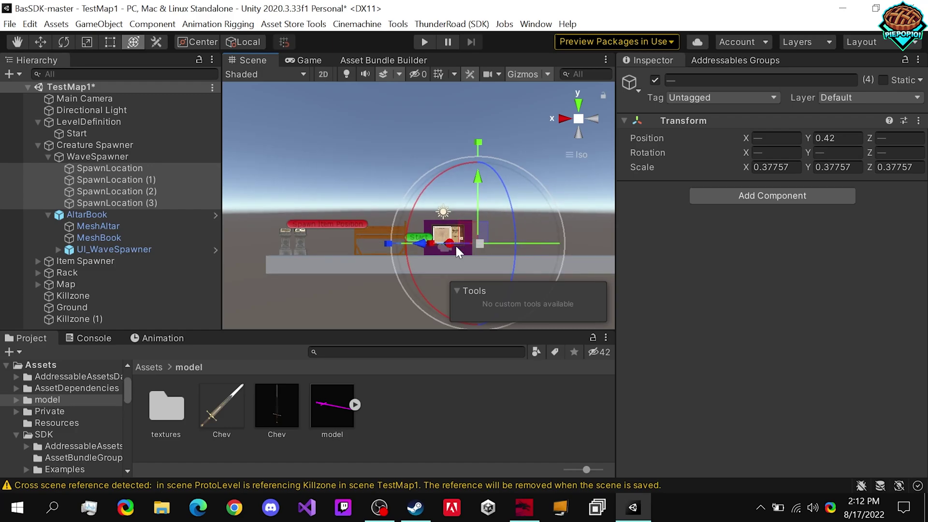
key("ctrl+s")
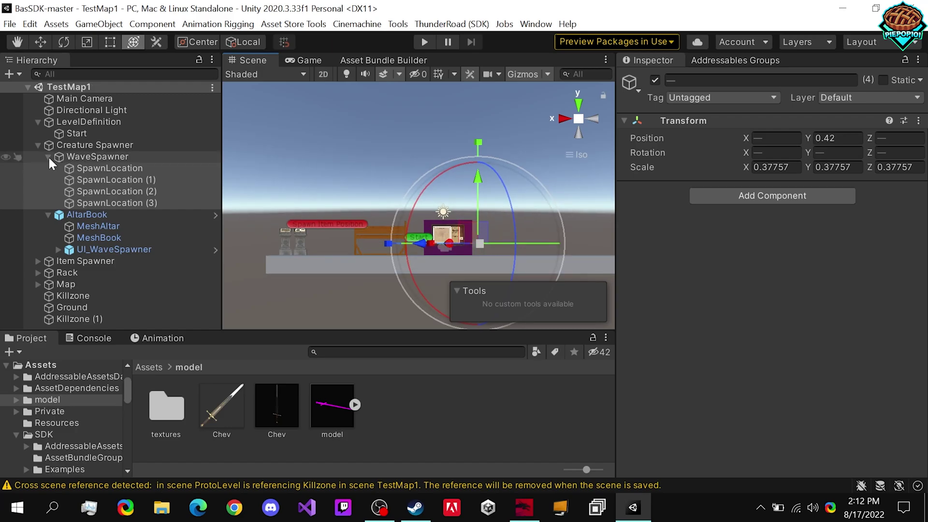
left_click(48, 156)
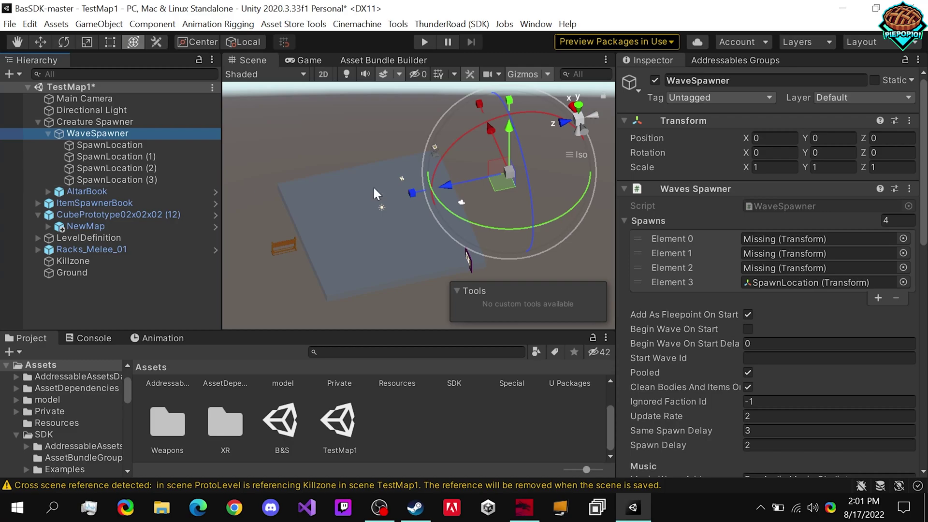
Assign SpawnLocation, SpawnLocation (1), (2) and (3) to Elements 0 to 3 of WaveSpawner's Spawns list
left_click_drag(124, 156, 759, 239)
left_click_drag(111, 157, 745, 278)
left_click_drag(111, 180, 755, 279)
scroll(738, 297, "down", 5)
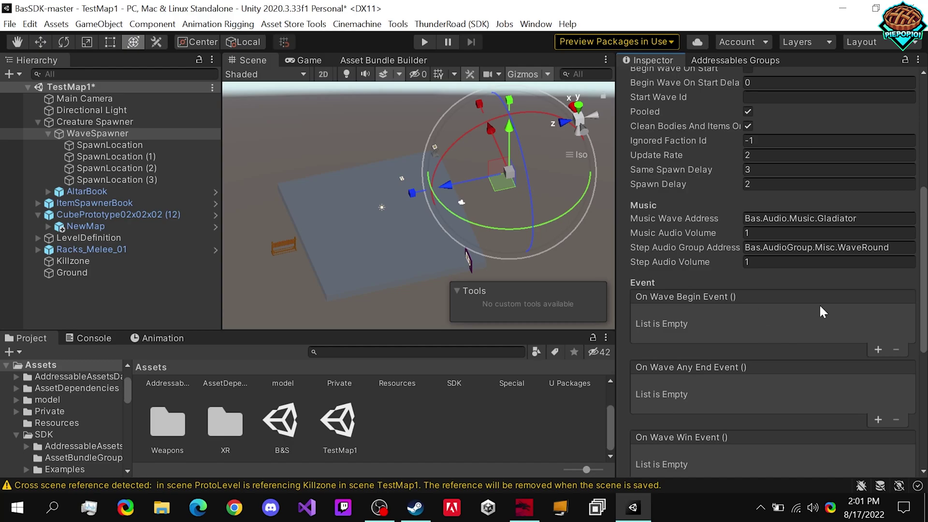
scroll(762, 253, "up", 5)
Examine WaveSpawner's Music Wave Address and compare it with the addressable names in the Chev group
scroll(749, 309, "down", 3)
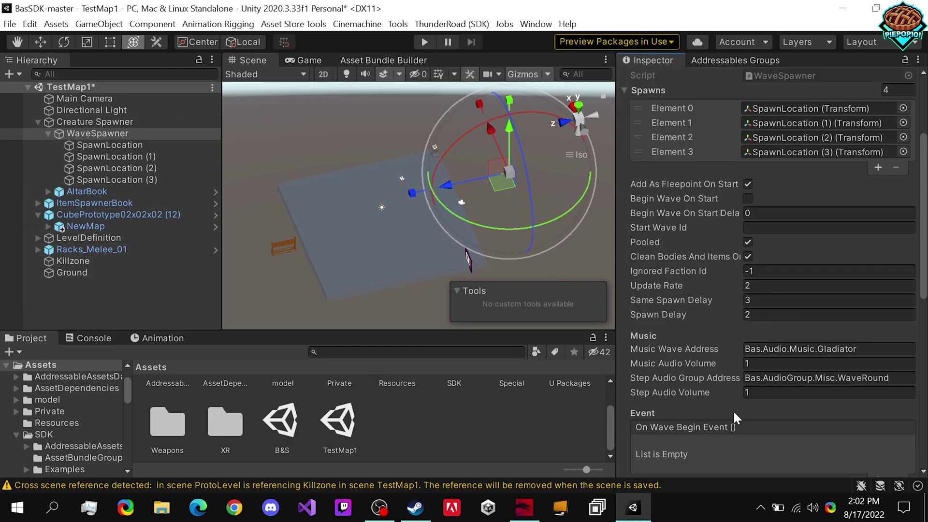
left_click(823, 350)
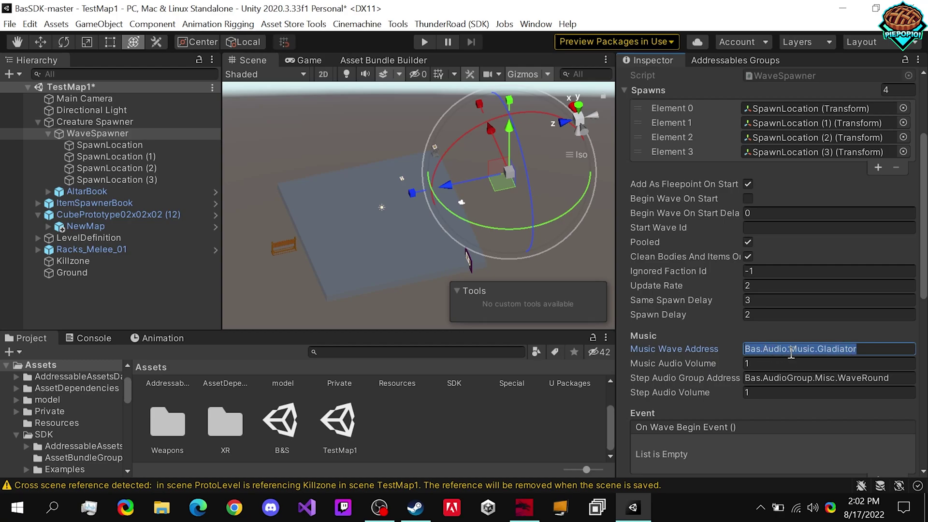
left_click(731, 60)
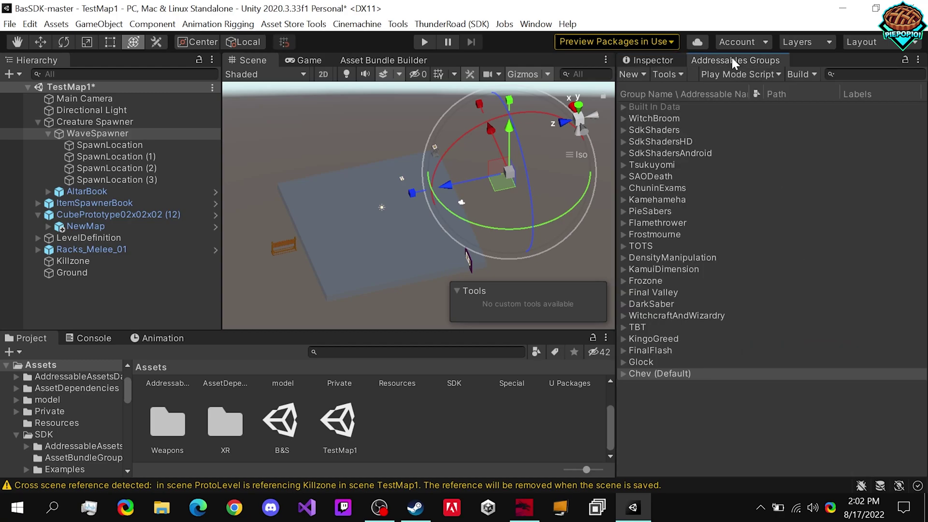
left_click(623, 374)
left_click(678, 387)
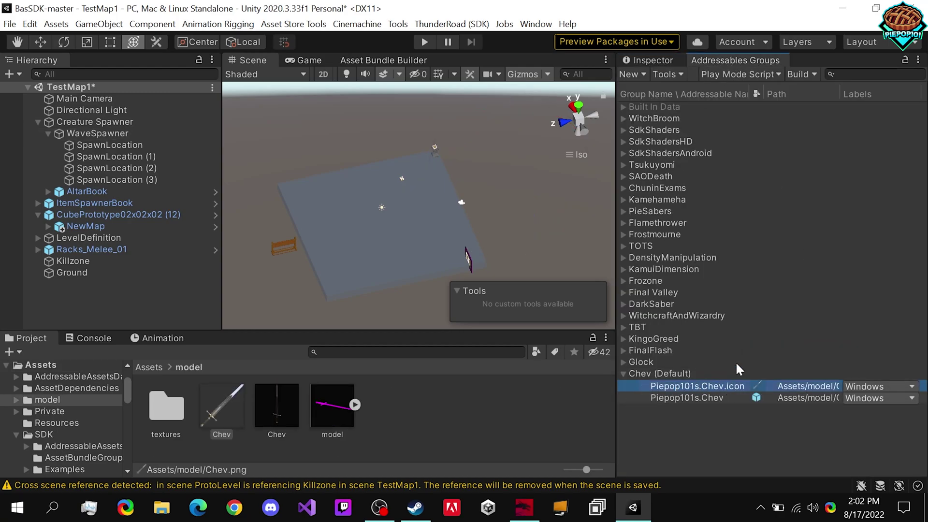
left_click(653, 60)
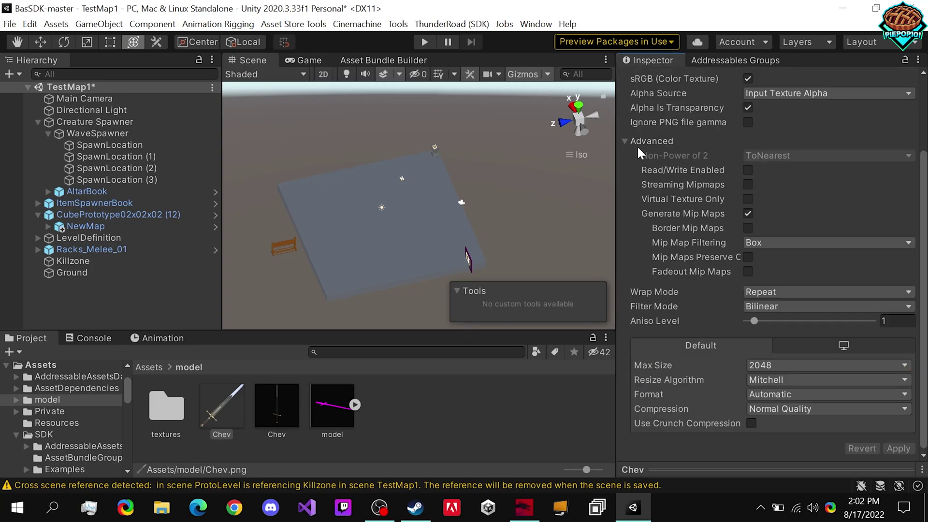
left_click(114, 133)
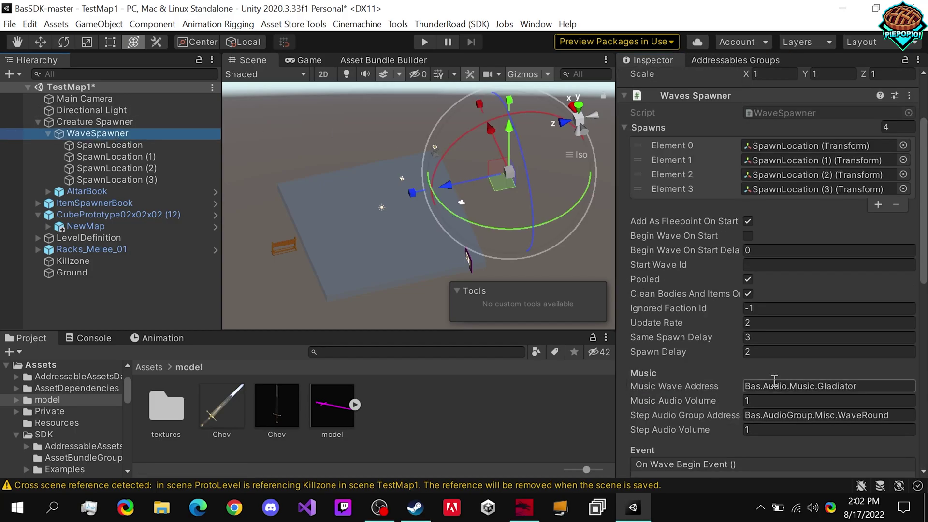
left_click(776, 386)
Expand AltarBook and examine UI_WaveSpawner's Id and Wave Spawner reference, along with the book on the altar
left_click(48, 134)
left_click(56, 145)
left_click(47, 134)
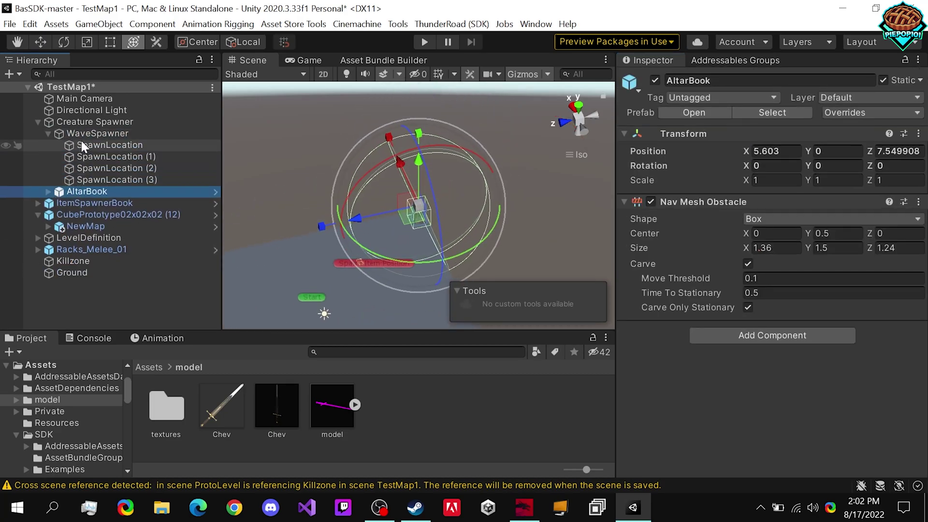
left_click(91, 135)
right_click_drag(355, 190, 560, 230)
scroll(427, 216, "up", 5)
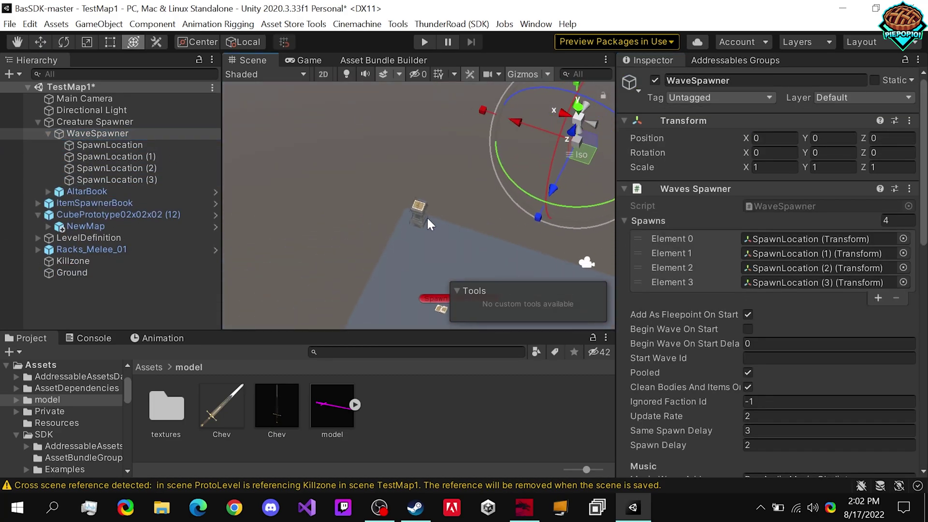
scroll(419, 216, "up", 9)
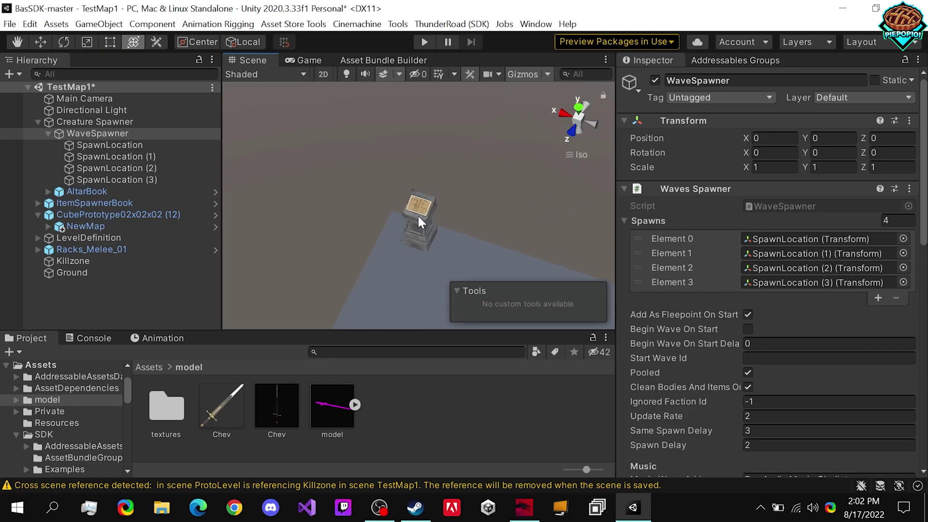
left_click(78, 191)
left_click(47, 192)
left_click(118, 226)
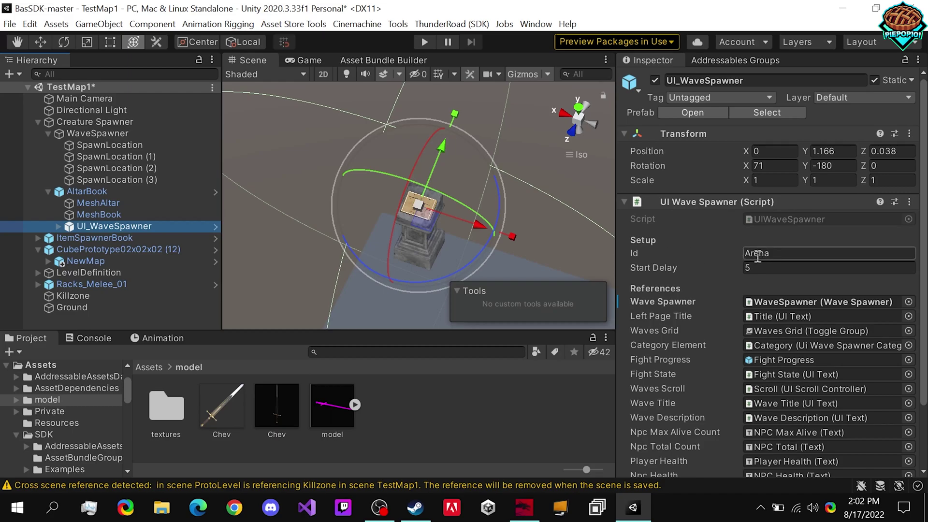
scroll(406, 216, "up", 3)
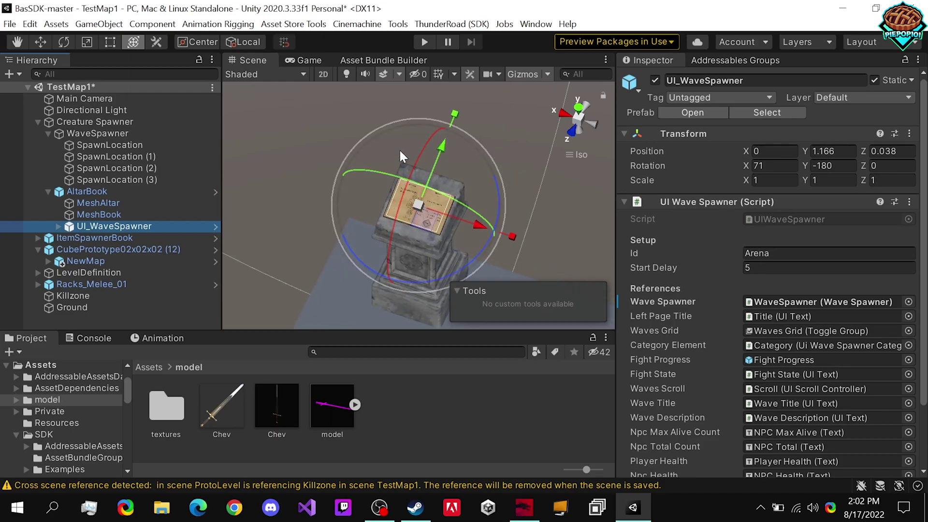
left_click_drag(414, 221, 462, 242, "alt")
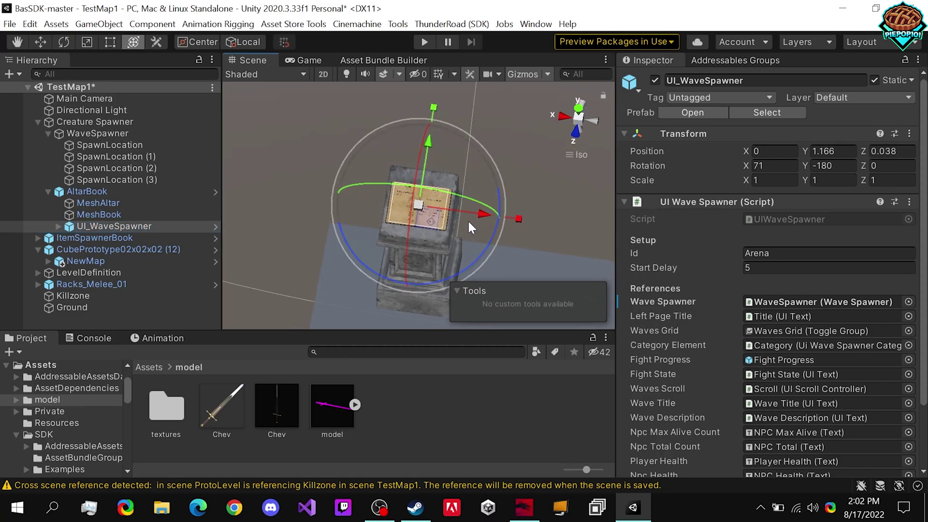
Duplicate Creature Spawner, place the copy directly below the original in the hierarchy and rename it Item Spawner
left_click(121, 122)
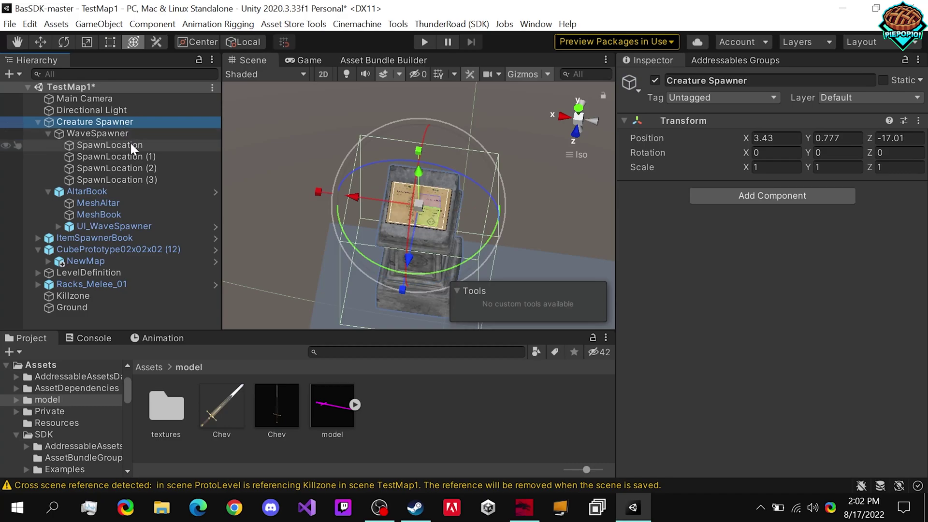
key("ctrl+d")
left_click_drag(118, 318, 88, 233)
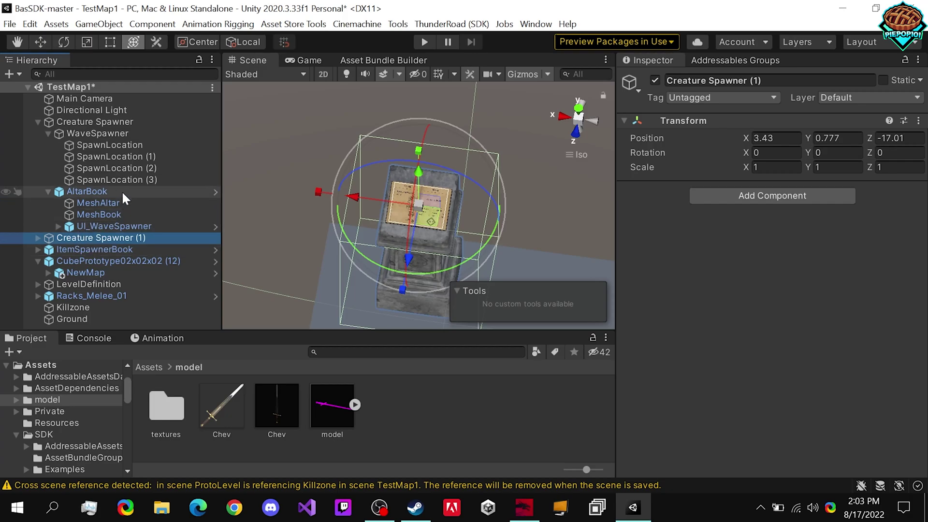
key("F2")
type("Ite")
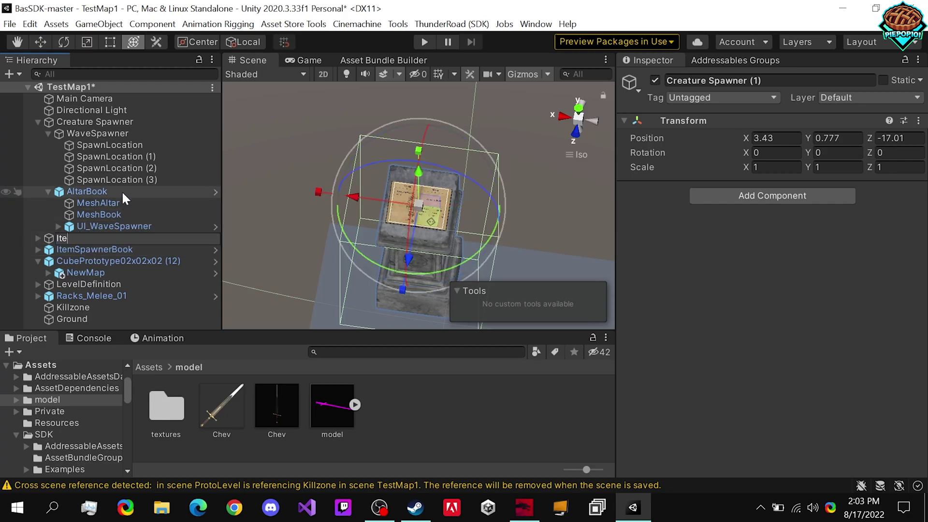
type("m Spawner")
key("Return")
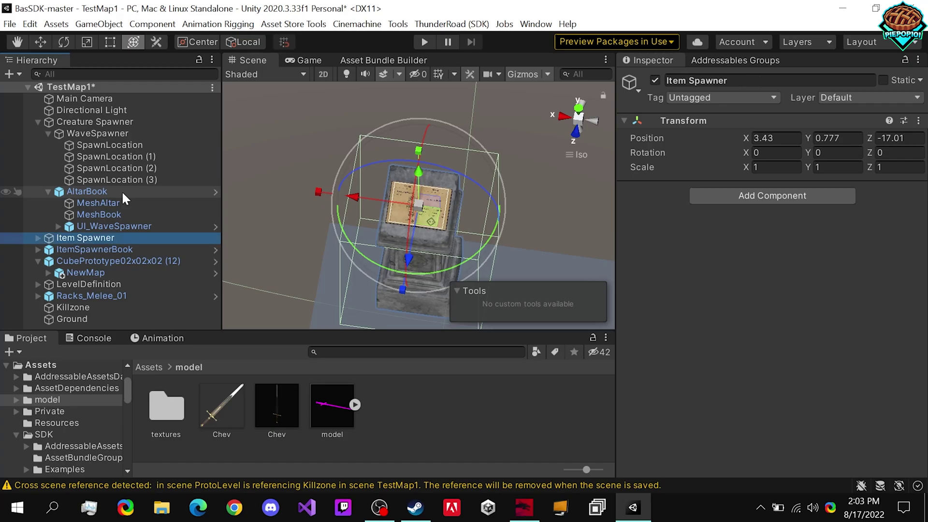
Expand Item Spawner and move it sideways to about 2.592 on X, so its altar stands beside the first one
left_click(37, 237)
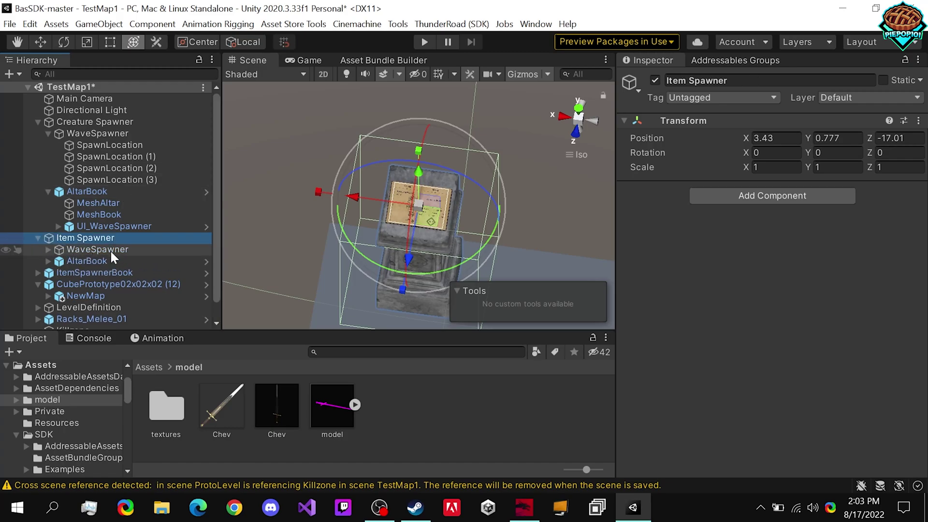
left_click_drag(357, 196, 516, 231)
middle_click_drag(516, 231, 406, 166)
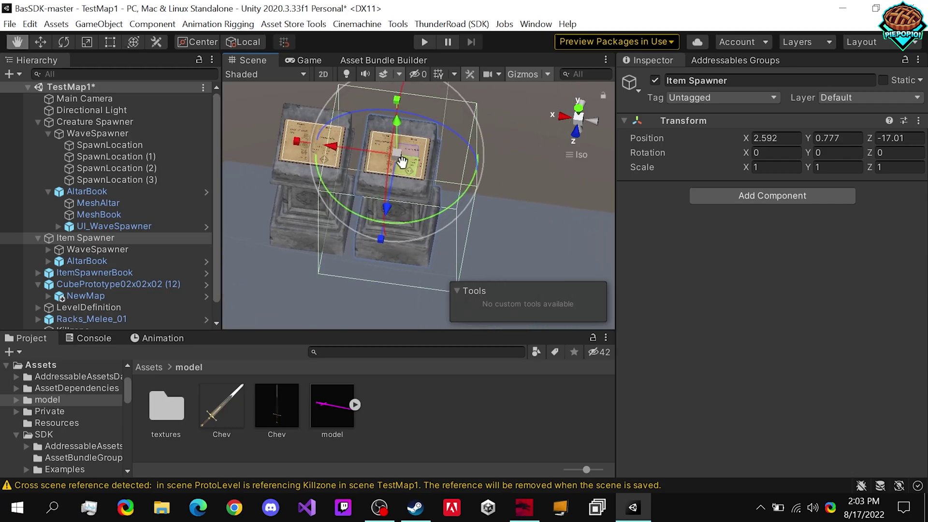
right_click_drag(403, 163, 347, 189)
Unpack the ItemSpawnerBook prefab completely and reparent its UI_ItemSpawner under Item Spawner's AltarBook
scroll(92, 274, "down", 2)
double_click(111, 252)
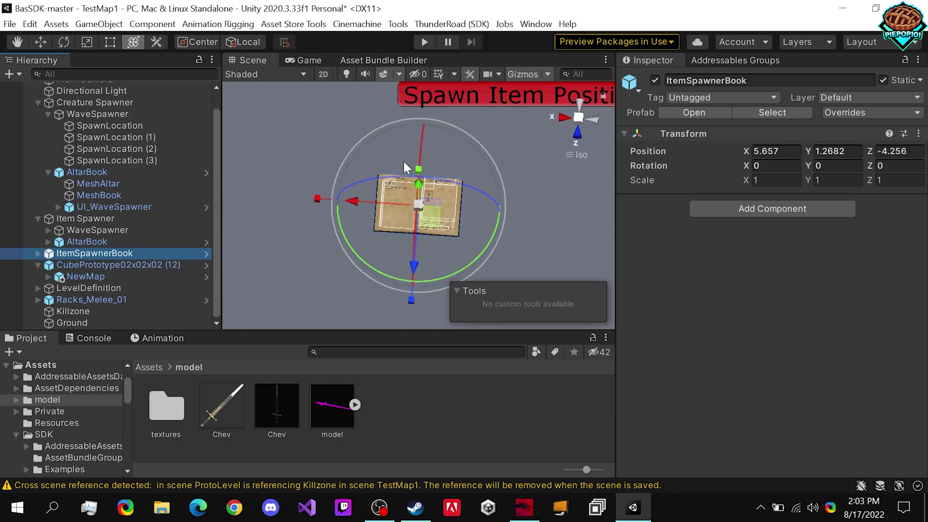
right_click(114, 255)
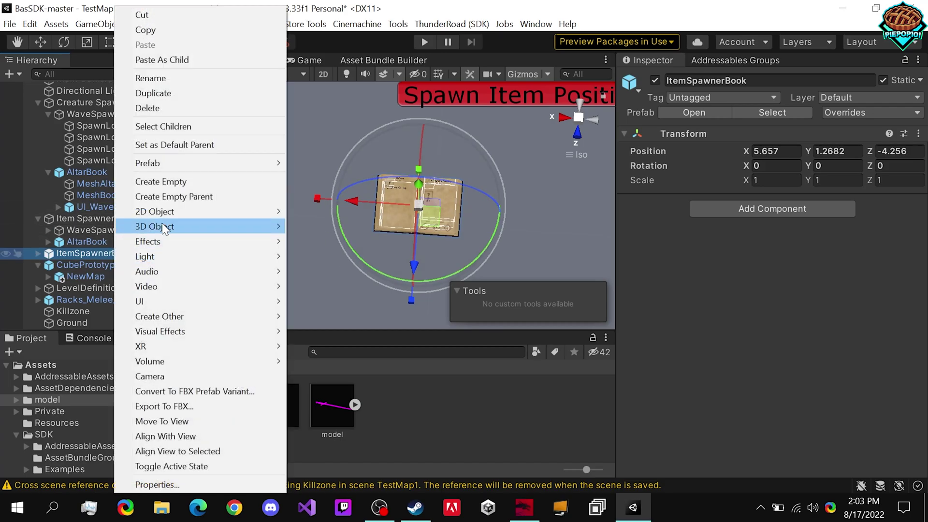
mouse_move(205, 168)
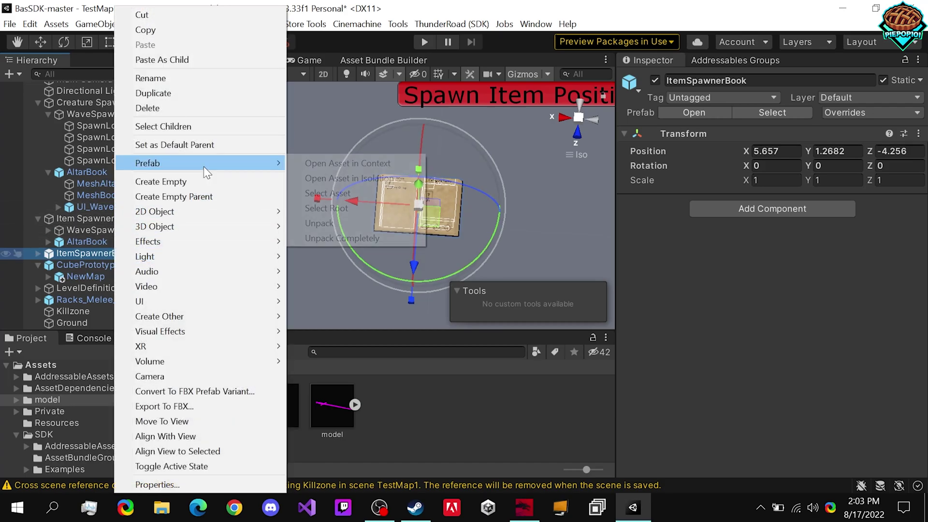
left_click(329, 239)
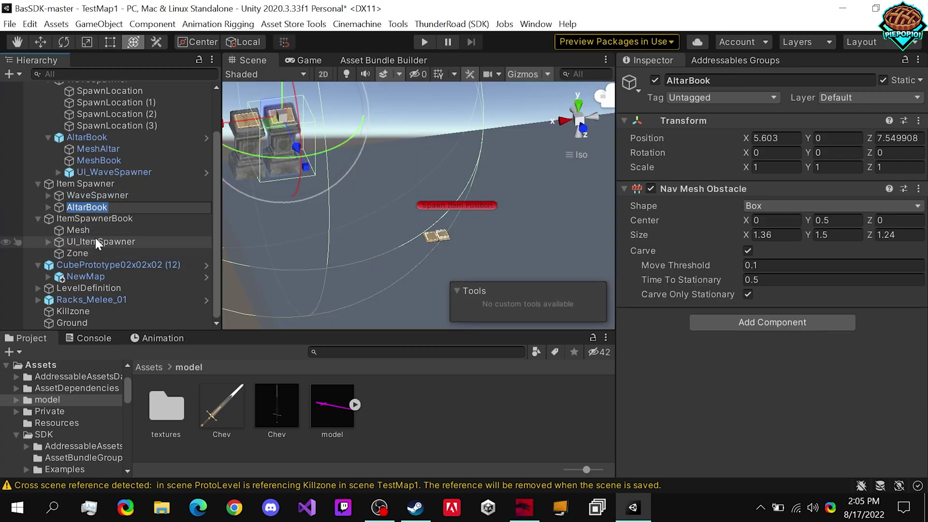
double_click(100, 219)
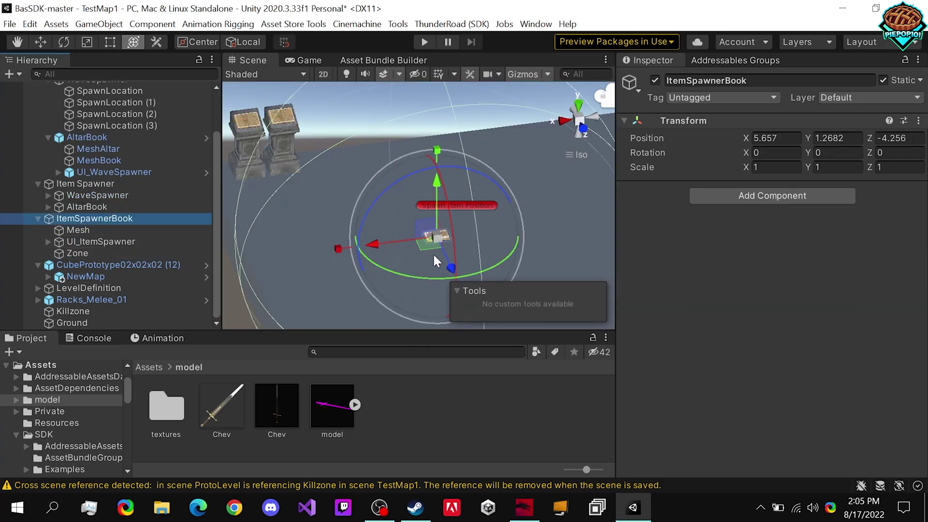
left_click_drag(72, 241, 92, 206)
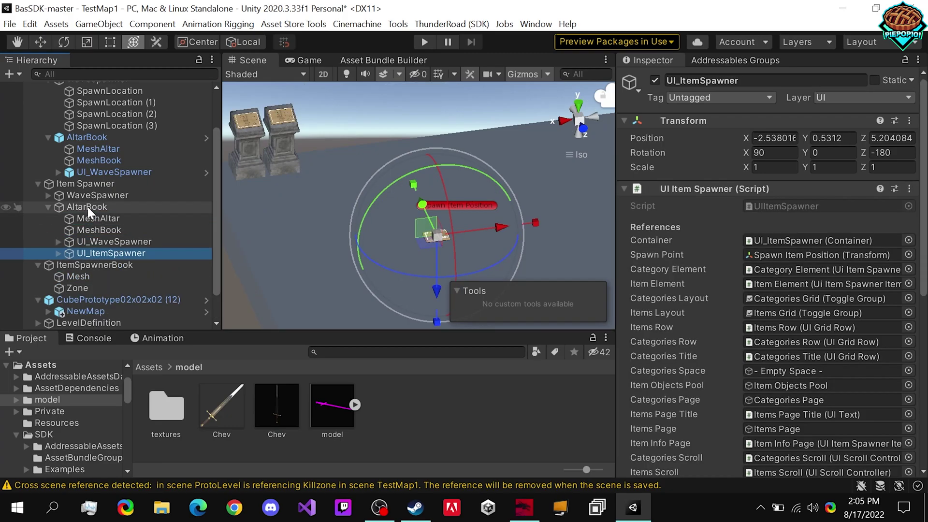
Copy the Transform component of Item Spawner's UI_WaveSpawner and paste its values onto UI_ItemSpawner
left_click(119, 244)
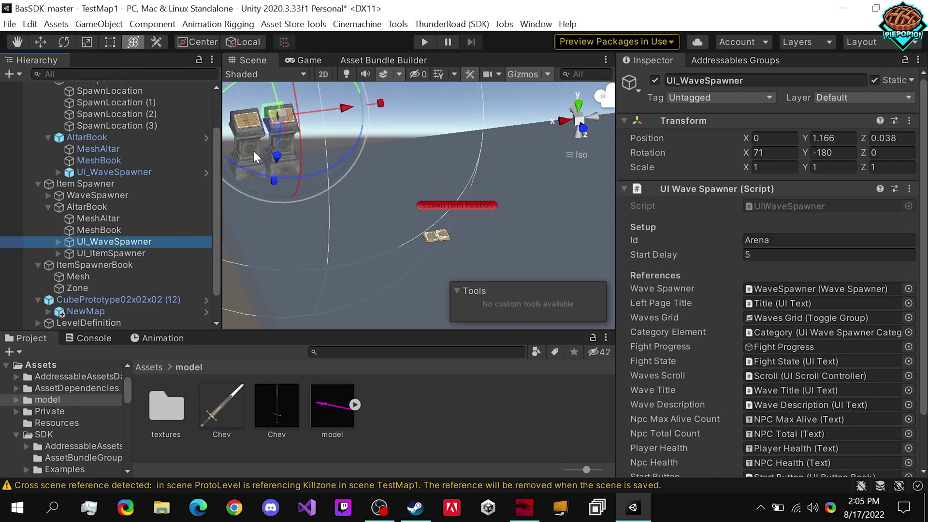
right_click(724, 123)
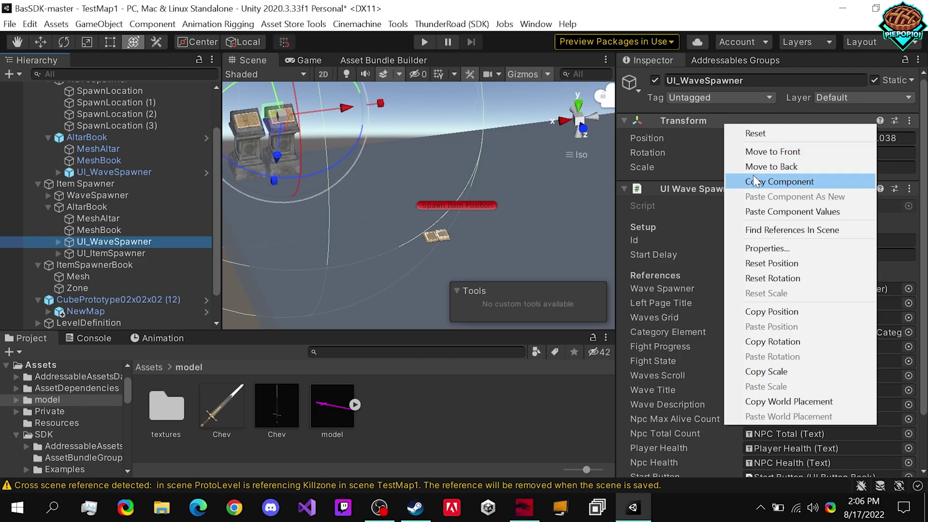
left_click(752, 181)
left_click(159, 252)
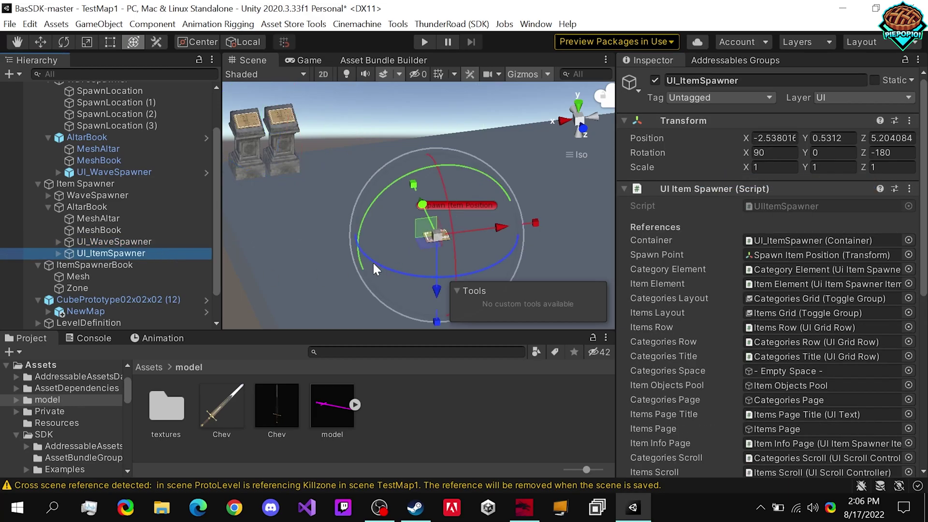
right_click(735, 120)
left_click(760, 208)
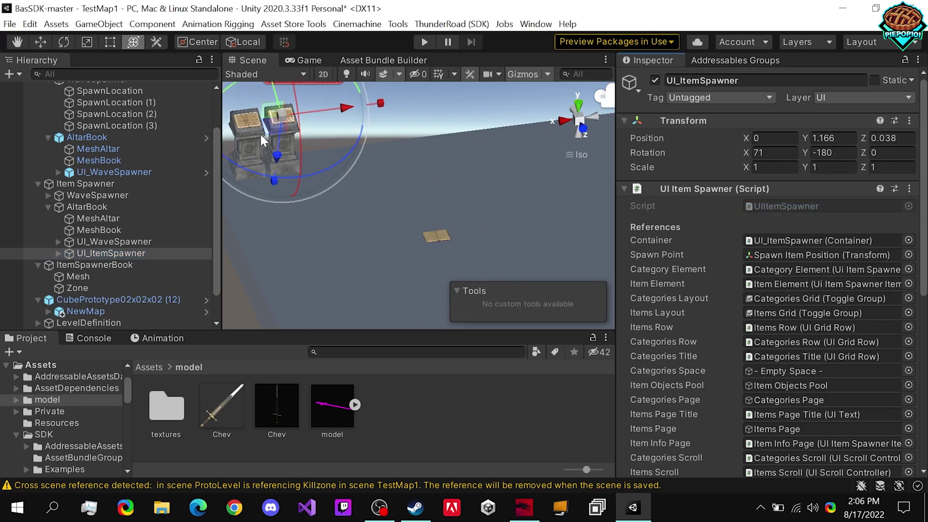
Check how UI_ItemSpawner sits on the altar book and delete the overlapping UI_WaveSpawner from Item Spawner's AltarBook
double_click(136, 254)
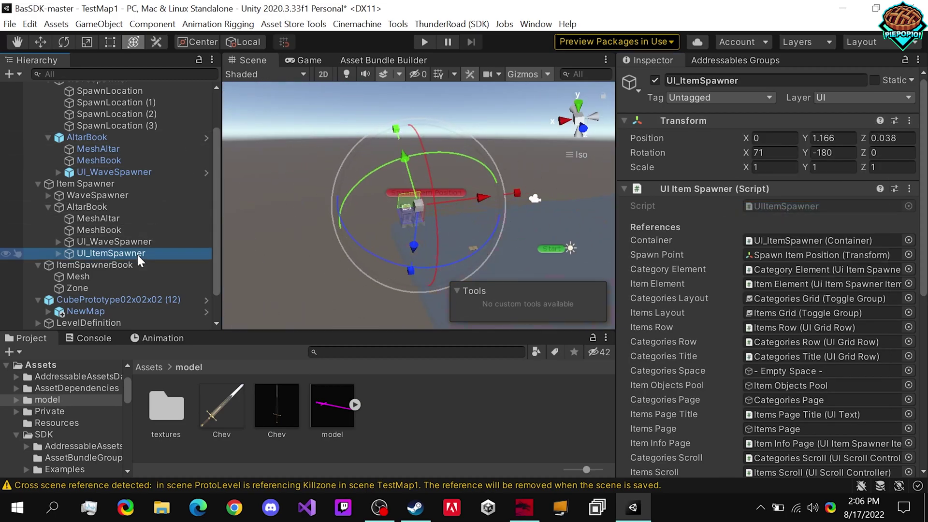
right_click_drag(474, 196, 464, 231)
scroll(437, 222, "up", 10)
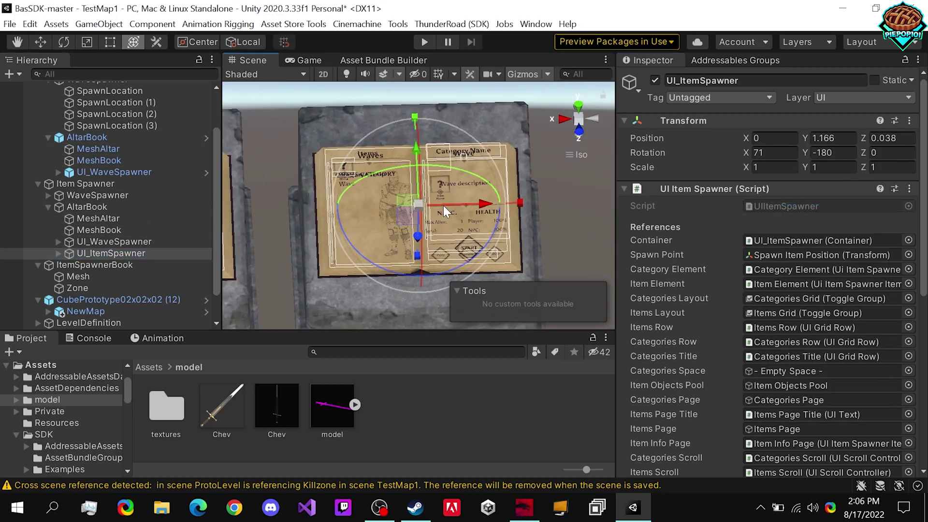
left_click_drag(448, 198, 482, 161, "alt")
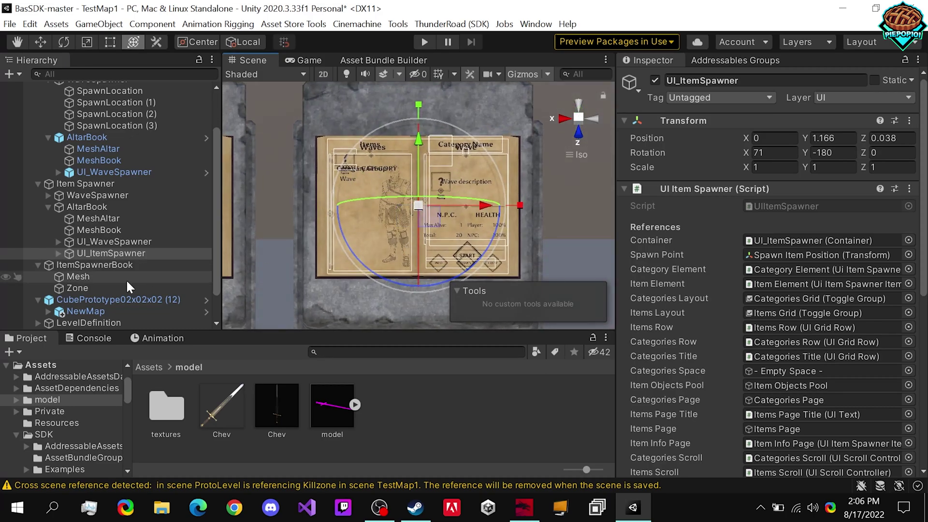
left_click(113, 244)
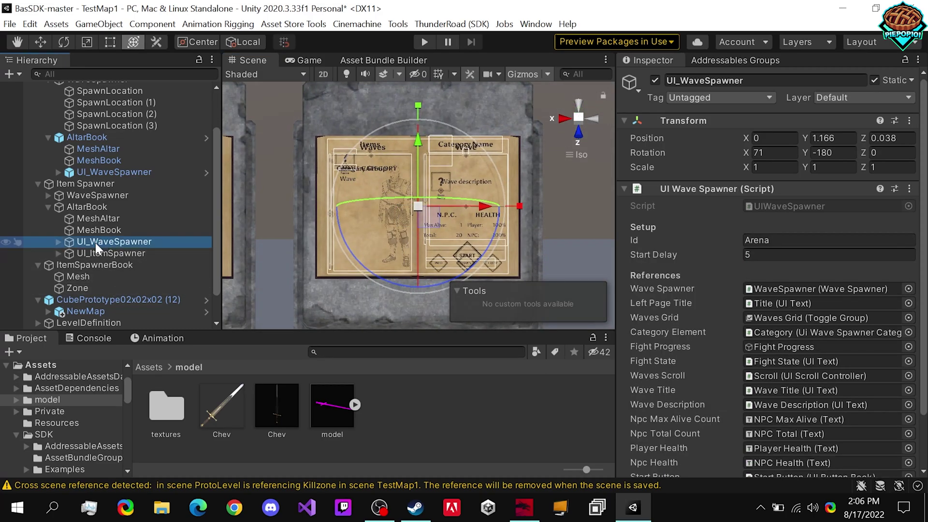
key("Delete")
Delete the leftover ItemSpawnerBook object with its Mesh and Zone children
middle_click_drag(366, 212, 398, 220)
scroll(507, 213, "down", 6)
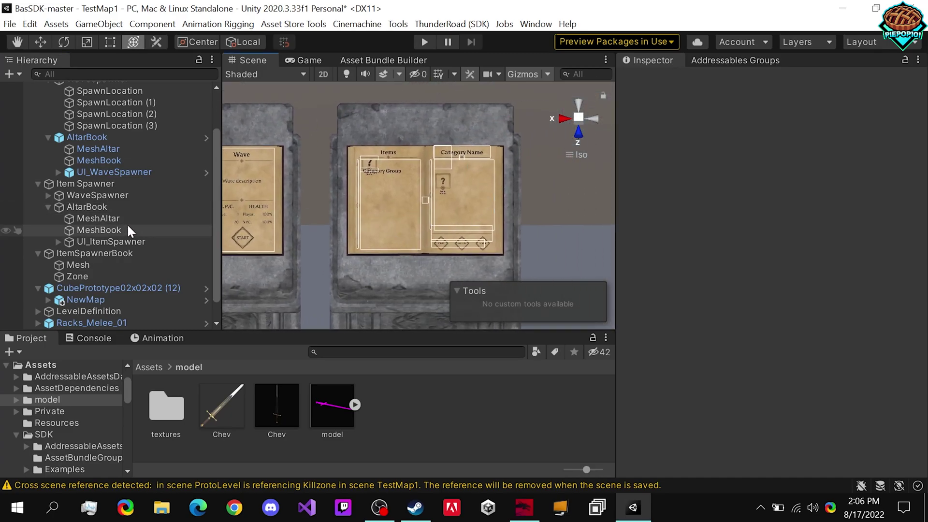
left_click(117, 254)
key("Delete")
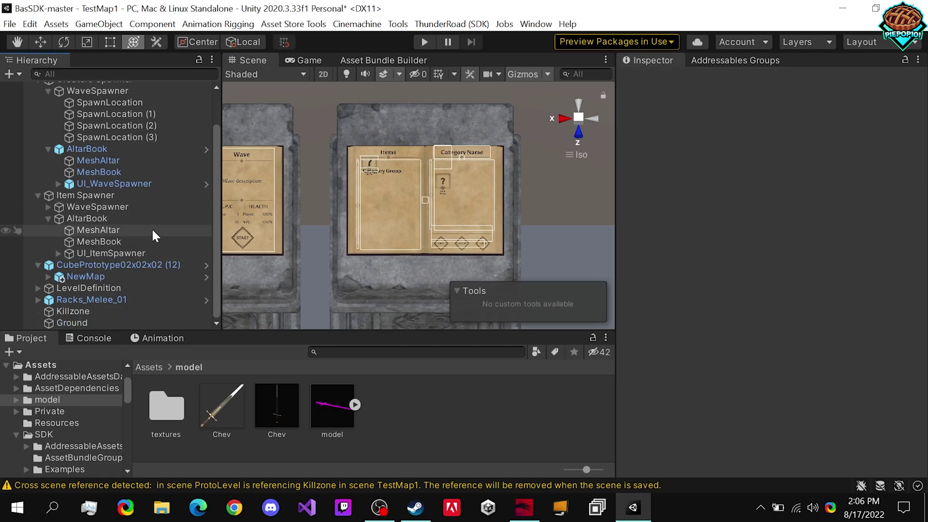
Expand UI_ItemSpawner and move its Spawn Item Position beside the altar, to about 1.551, -0.189, -0.398
left_click(117, 219)
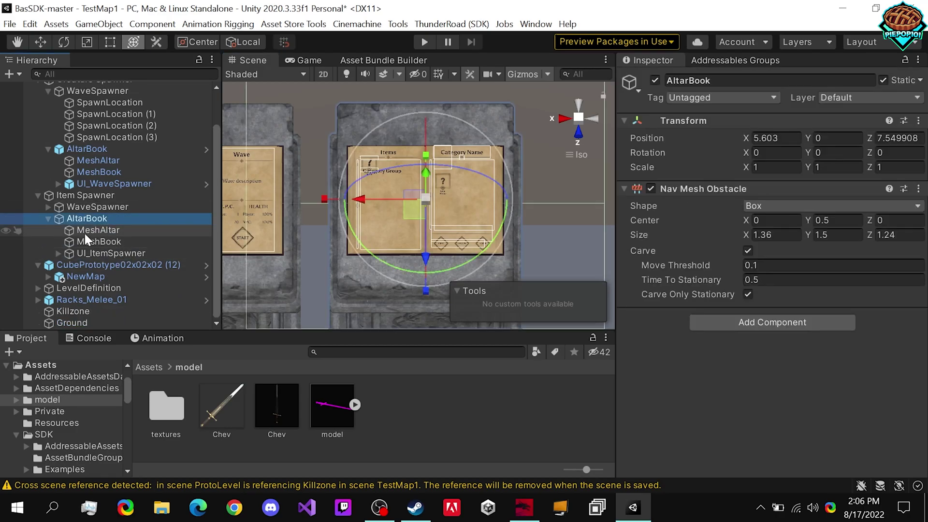
left_click(86, 253)
scroll(439, 211, "down", 5)
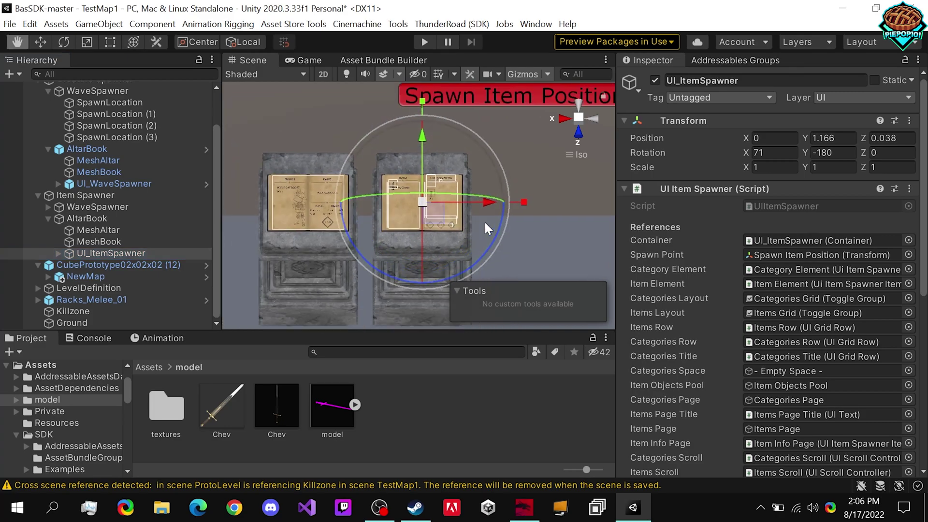
left_click(58, 253)
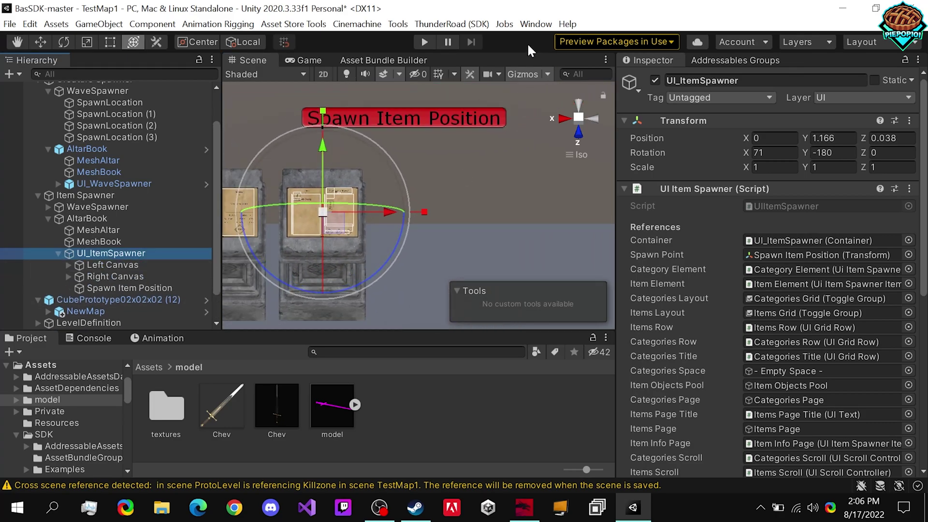
left_click(145, 287)
left_click_drag(301, 213, 583, 88, "alt")
key("shift")
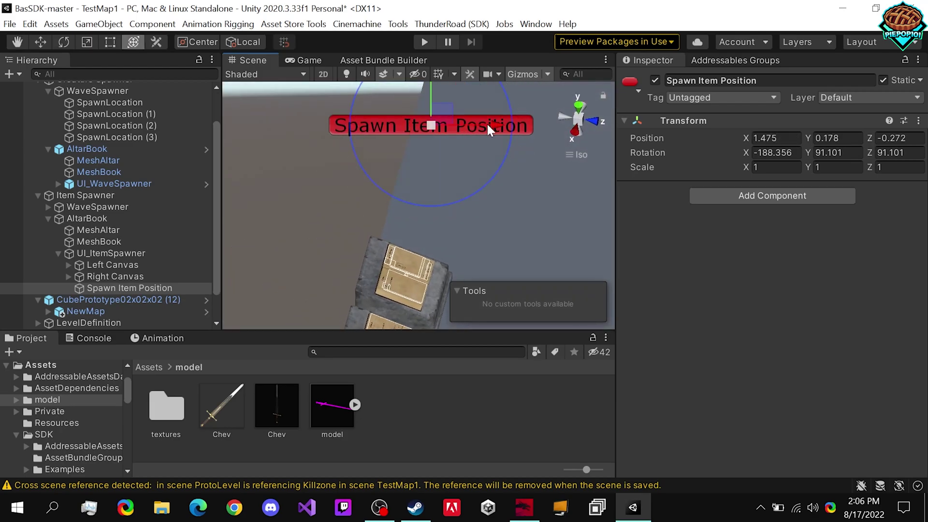
left_click_drag(492, 125, 541, 125, "shift")
left_click_drag(537, 141, 464, 197, "alt")
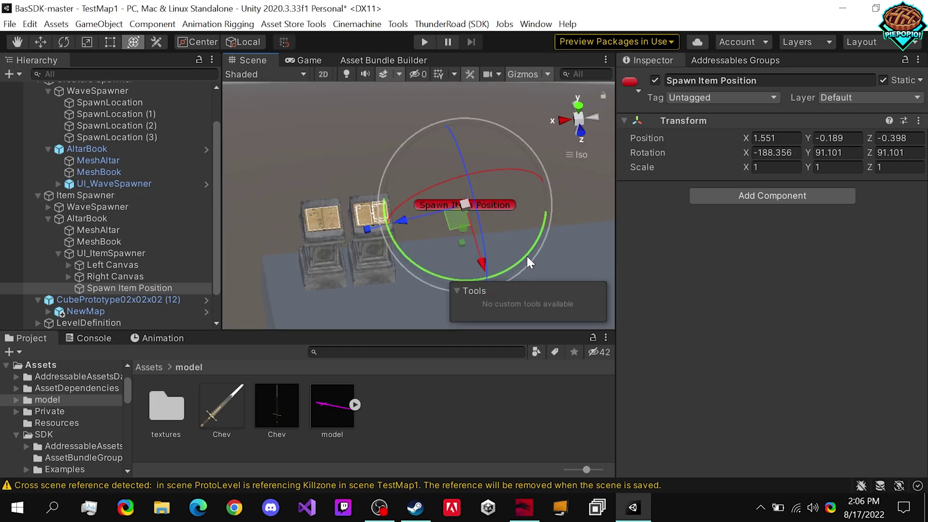
Set Spawn Item Position's rotation to 90 on X, Y and Z
left_click_drag(527, 256, 603, 199)
key("ctrl+z")
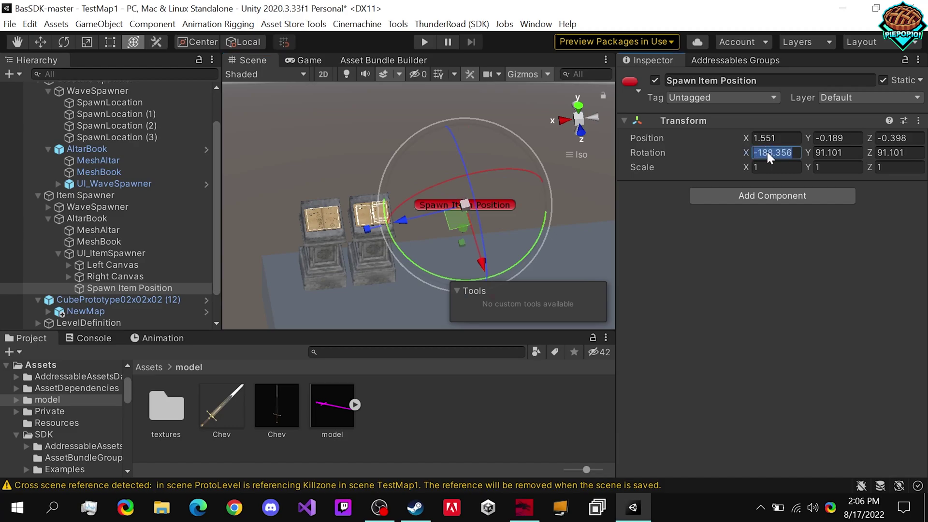
type("90")
key("Tab")
type("90")
key("Tab")
type("90")
left_click_drag(472, 253, 724, 184, "alt")
left_click_drag(518, 196, 286, 272, "alt")
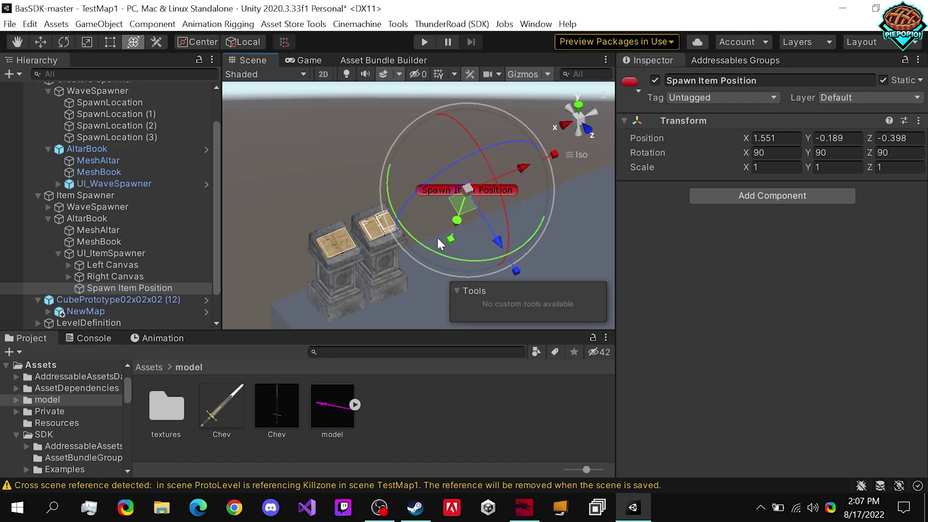
left_click_drag(435, 240, 334, 217, "alt")
Collapse both spawner groups and reorder Racks_Melee_01 directly below Item Spawner in the hierarchy
left_click(37, 195)
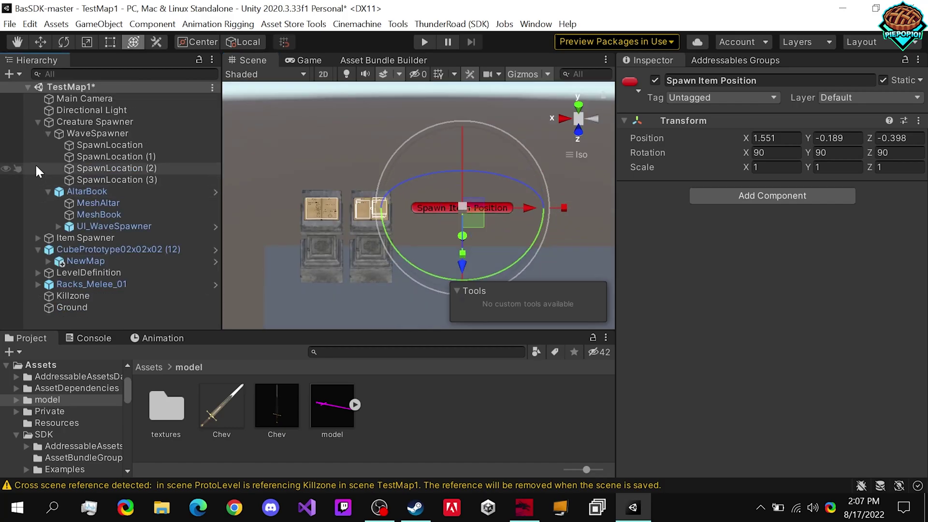
left_click(39, 122)
left_click(64, 123)
left_click(68, 130)
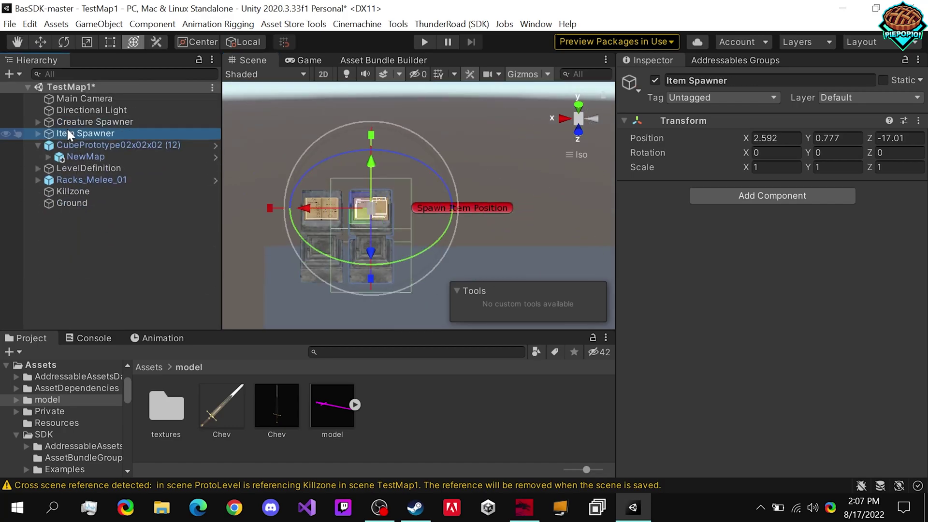
left_click(90, 145)
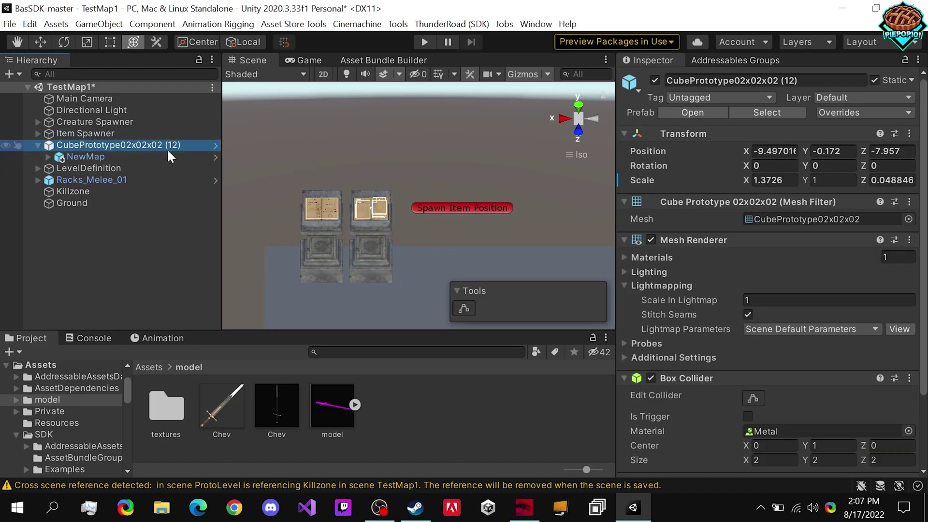
left_click_drag(108, 179, 99, 140)
Move Racks_Melee_01 across the floor toward the spawner altars, to about 1.12 on X and -8.66 on Z
scroll(495, 199, "down", 10)
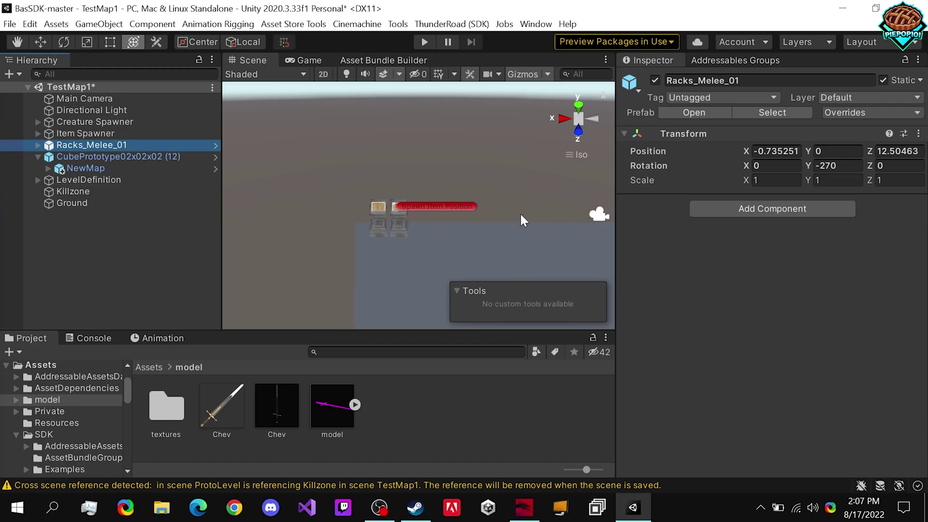
middle_click_drag(521, 214, 378, 177)
scroll(409, 190, "down", 3)
right_click_drag(410, 193, 358, 199)
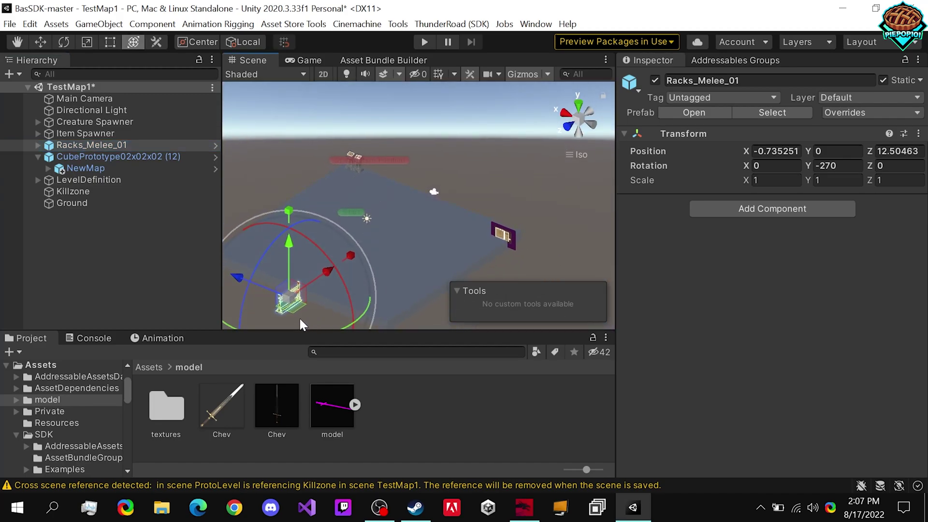
left_click_drag(287, 308, 361, 244)
left_click_drag(411, 211, 415, 207)
right_click_drag(333, 213, 475, 232)
scroll(387, 253, "up", 5)
right_click_drag(382, 254, 452, 189)
scroll(437, 204, "up", 4)
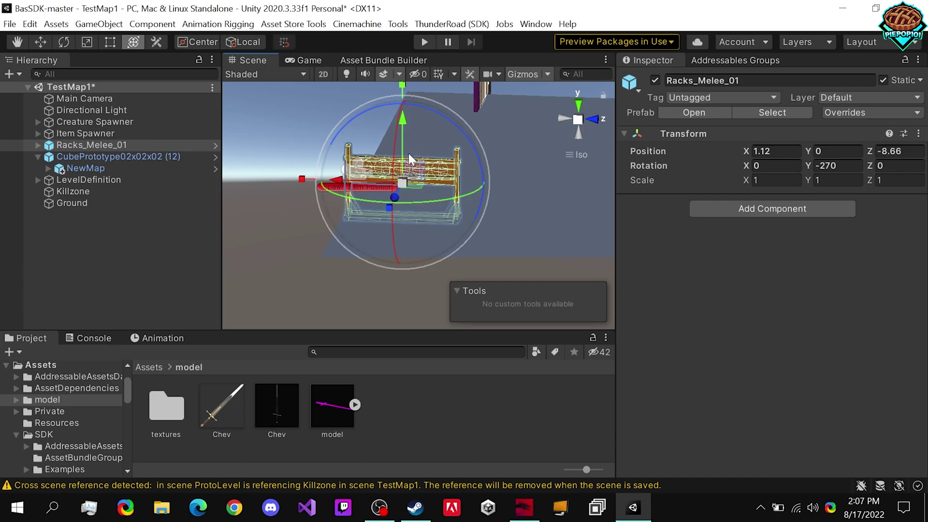
Raise Racks_Melee_01 so its feet rest on the floor, to about 0.51 on Y
left_click_drag(410, 133, 407, 94)
key("f")
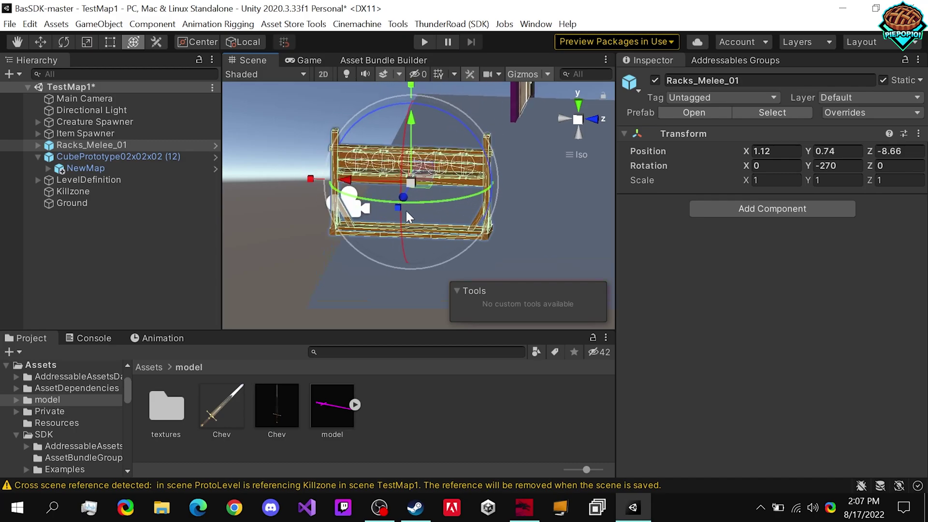
right_click_drag(349, 235, 664, 175)
left_click(567, 119)
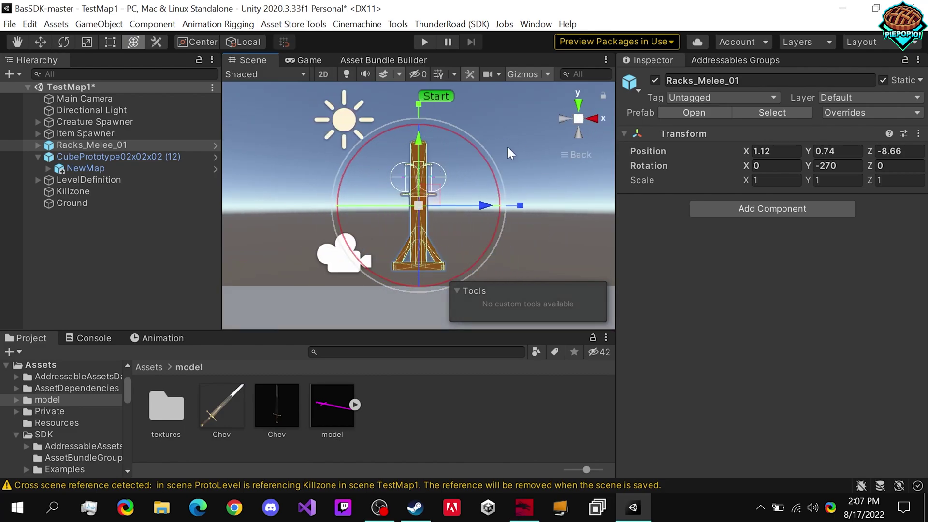
left_click_drag(420, 147, 420, 163)
right_click_drag(591, 123, 344, 305)
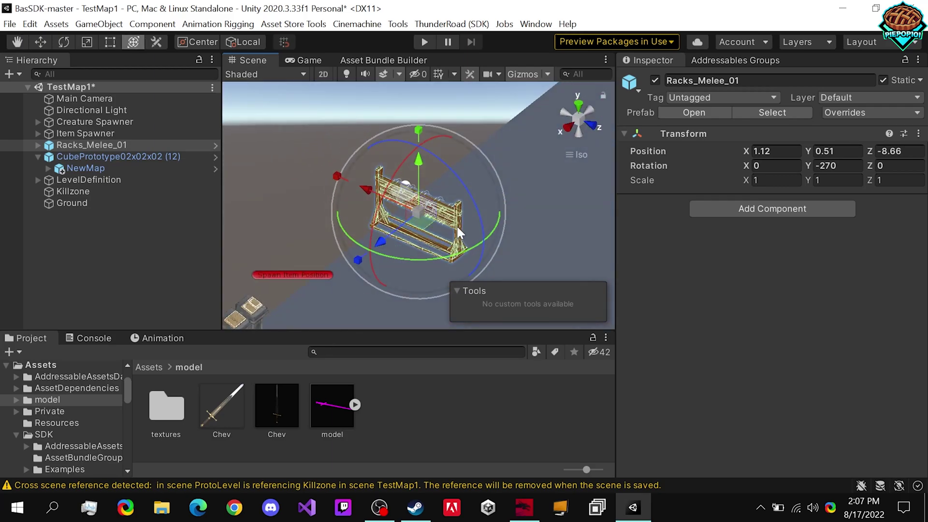
scroll(457, 226, "up", 3)
right_click_drag(486, 216, 265, 247)
scroll(409, 242, "up", 8)
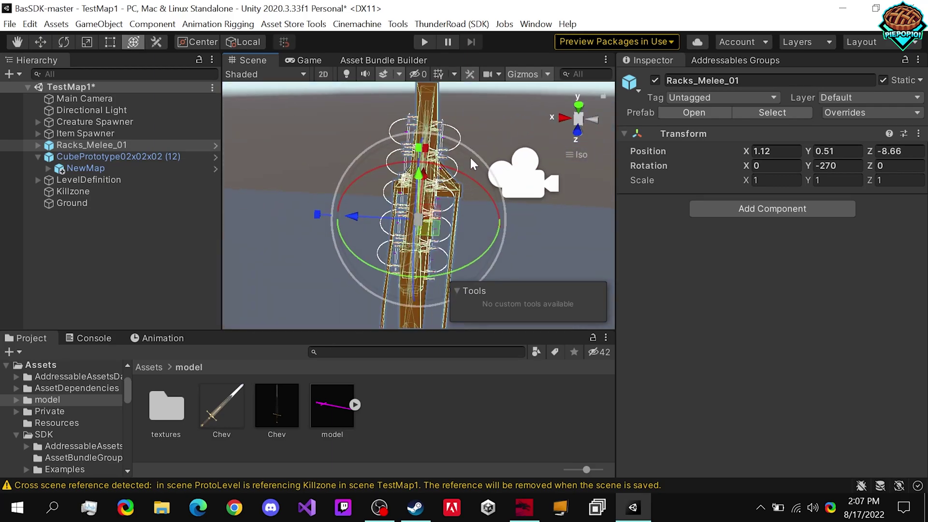
Set Racks_Melee_01's Y rotation to 0
right_click_drag(468, 155, 176, 189)
left_click(146, 218)
right_click_drag(344, 225, 505, 388)
scroll(281, 212, "down", 5)
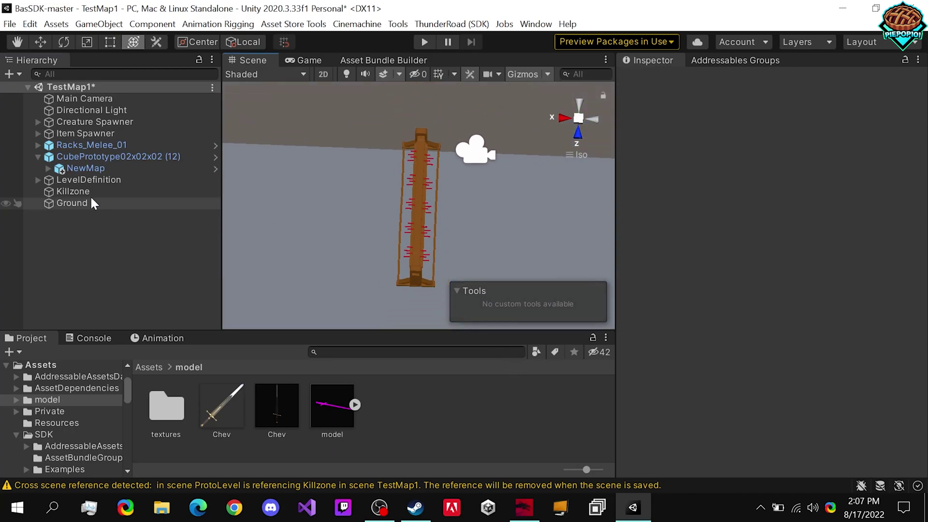
right_click_drag(298, 248, 459, 251)
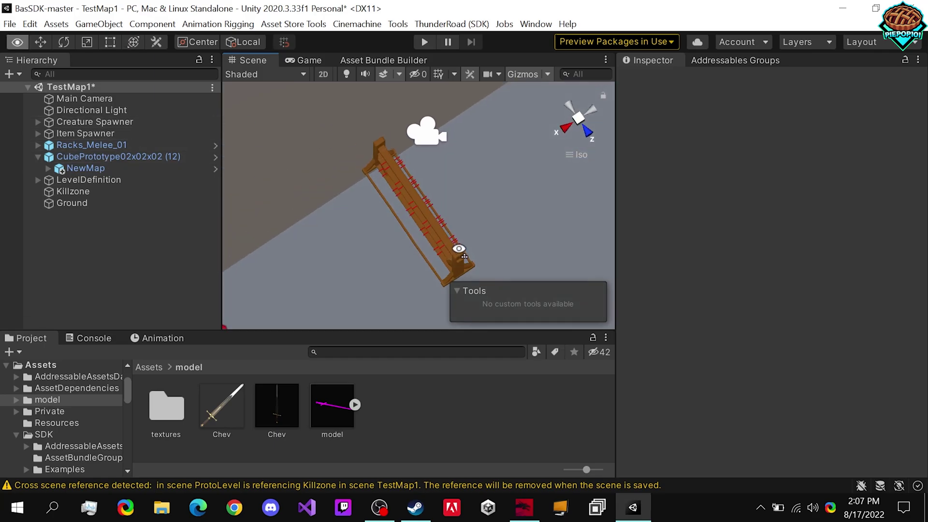
left_click(97, 146)
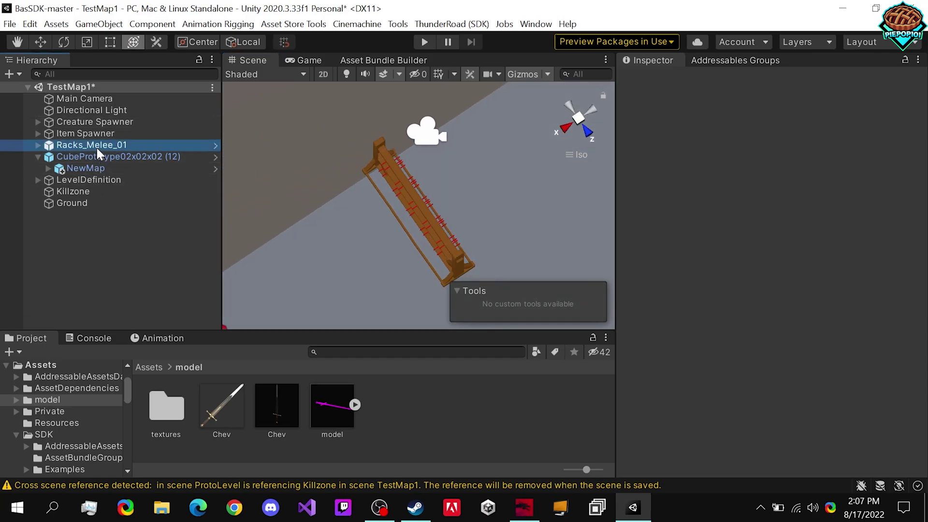
left_click_drag(415, 286, 675, 241)
key("ctrl+z")
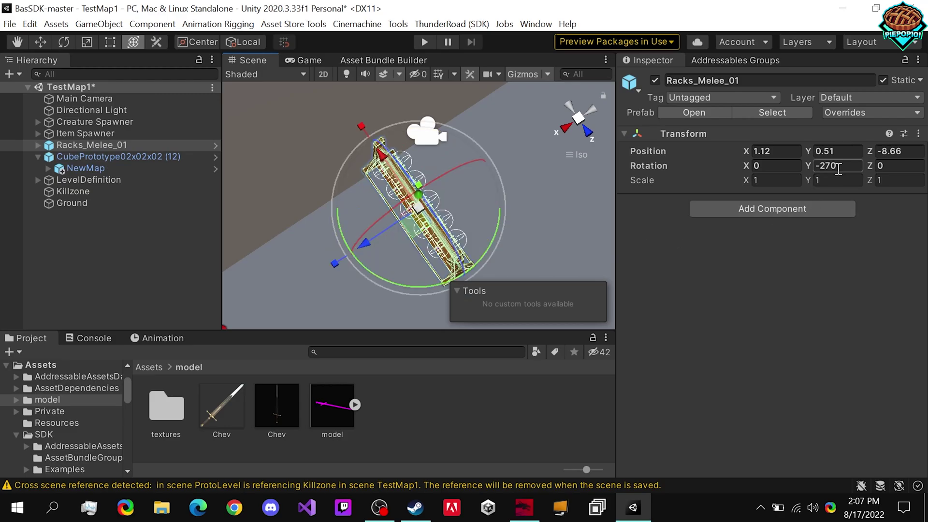
type("0")
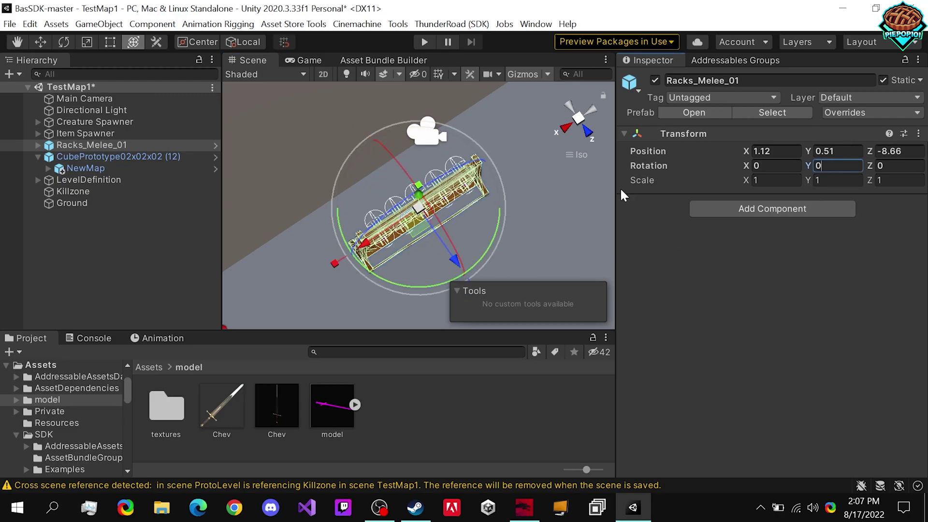
Move Racks_Melee_01 across the floor in line with the spawner altars, to about 3.63 on X and -9.33 on Z, and save the scene
middle_click_drag(378, 251, 535, 168)
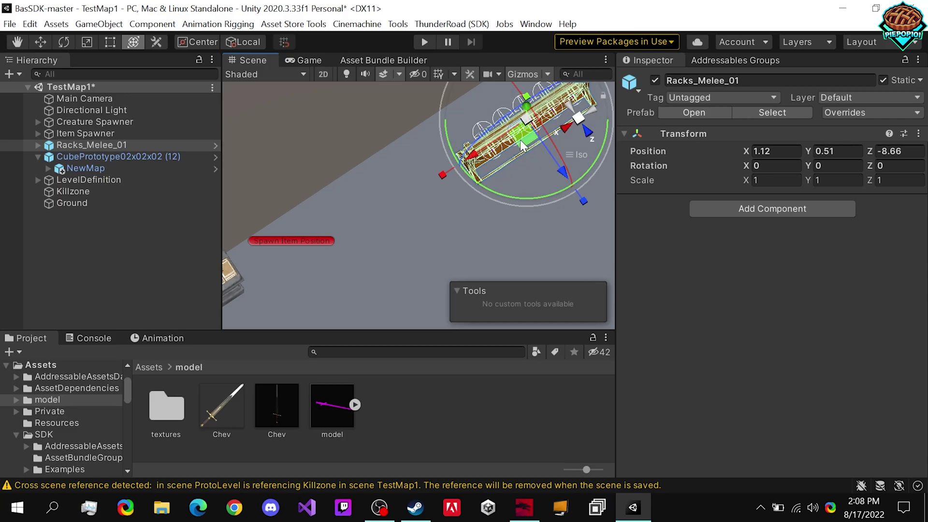
left_click_drag(518, 142, 397, 170)
right_click_drag(300, 238, 552, 73)
left_click_drag(431, 183, 427, 225)
middle_click_drag(428, 225, 475, 262)
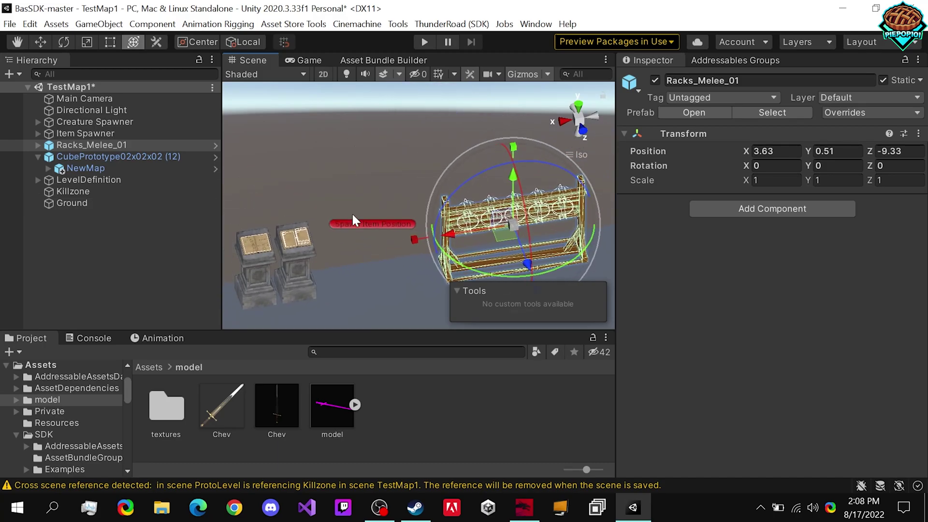
scroll(358, 220, "down", 4)
right_click_drag(472, 254, 367, 126)
key("ctrl+s")
Move CubePrototype02x02x02 (12) with its map board beside the rack, to about -0.22, 0.52, -9.384
left_click(102, 160)
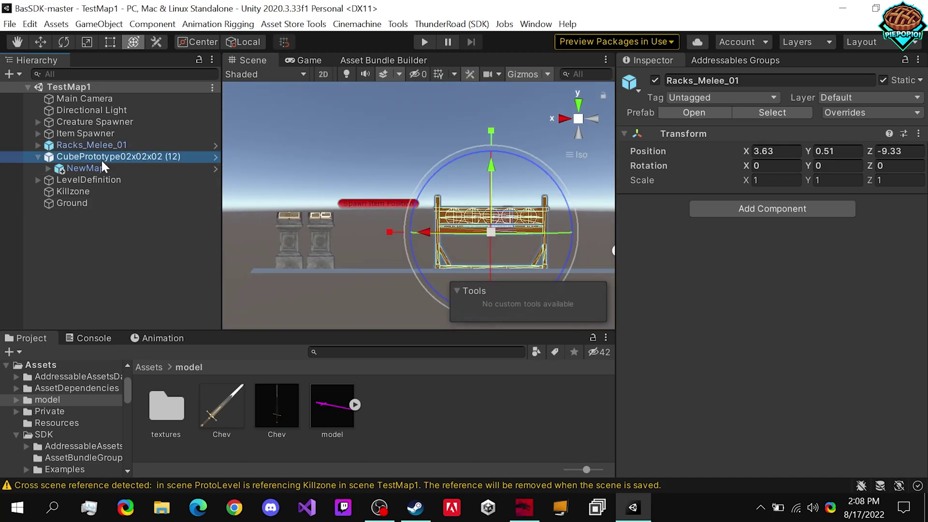
middle_click_drag(395, 211, 161, 223)
scroll(439, 220, "down", 6)
scroll(439, 219, "down", 2)
middle_click_drag(478, 222, 383, 225)
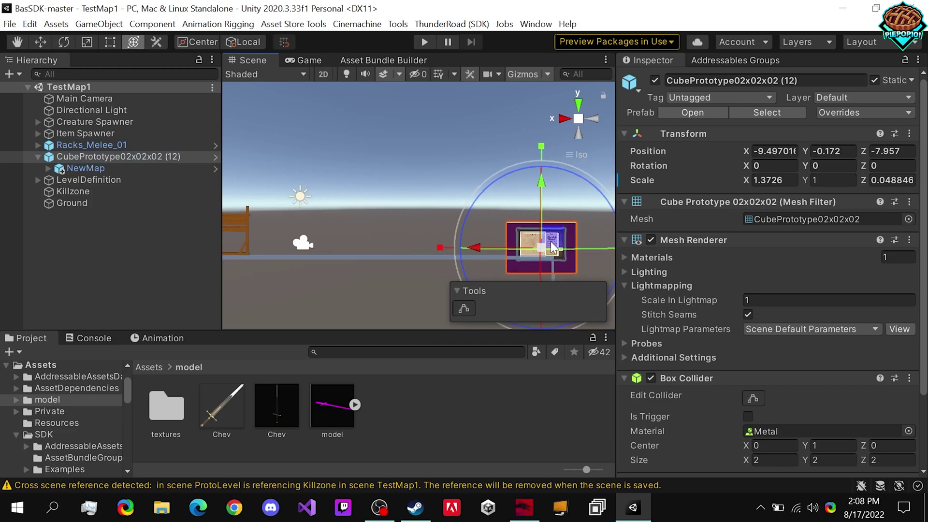
left_click_drag(553, 242, 319, 226)
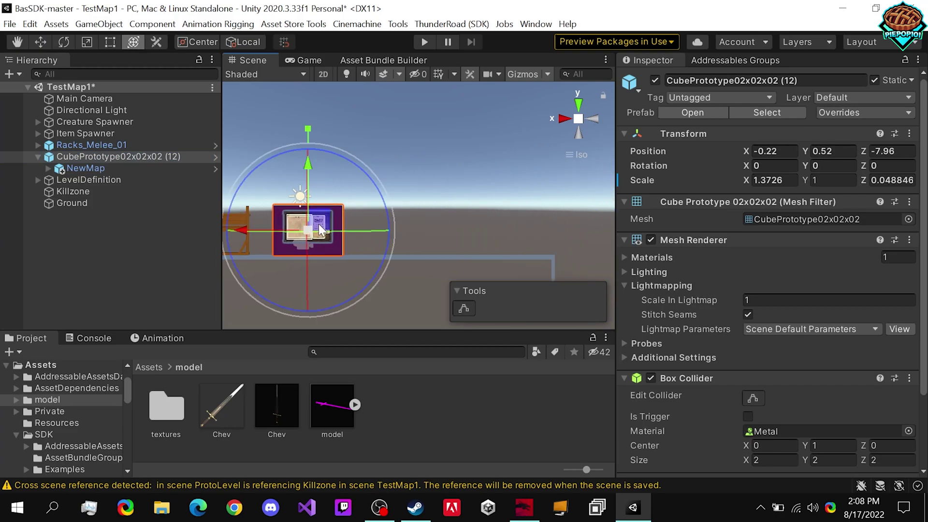
key("f")
left_click_drag(384, 251, 32, 169, "alt")
left_click_drag(352, 205, 461, 209)
left_click_drag(327, 224, 682, 227, "alt")
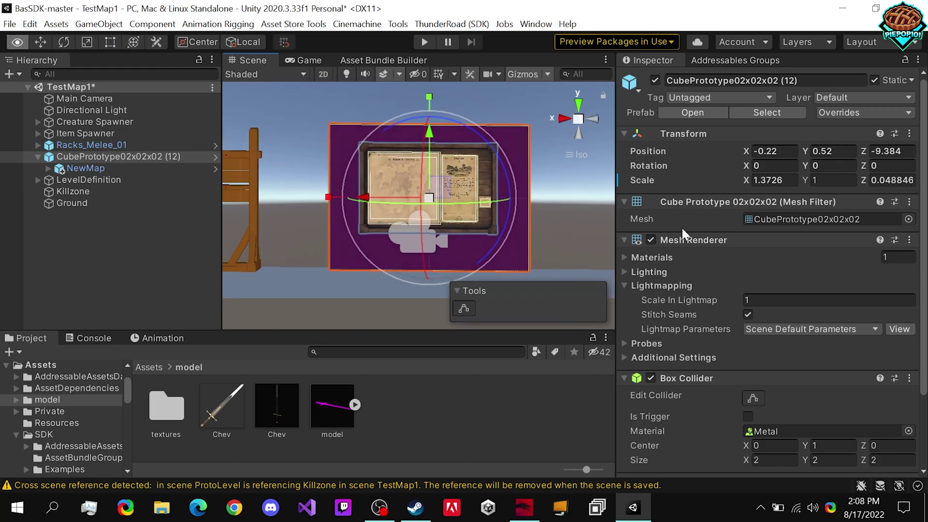
left_click_drag(436, 203, 472, 192, "alt")
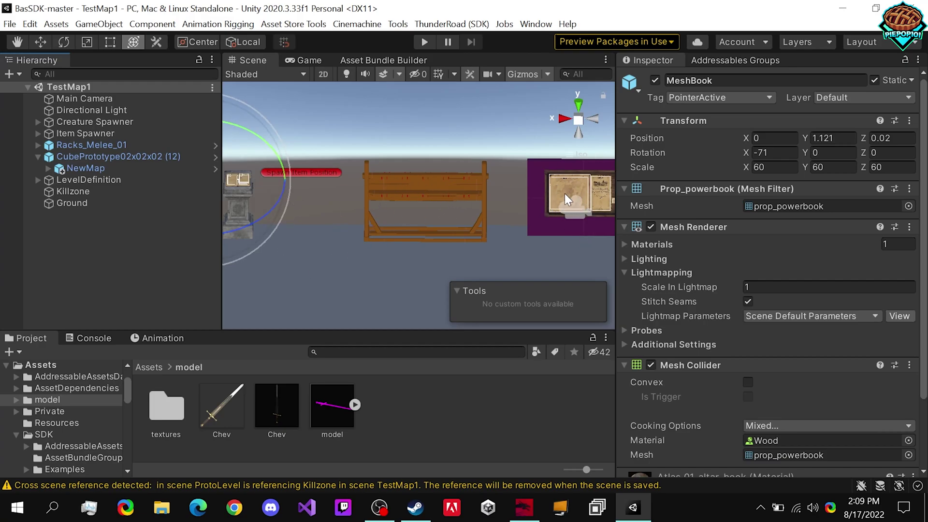
Reorder LevelDefinition below Directional Light and assign Creature Spawner, Item Spawner, Racks_Melee_01 and CubePrototype02x02x02 (12) to its four SandboxOnly transforms
left_click_drag(147, 180, 140, 115)
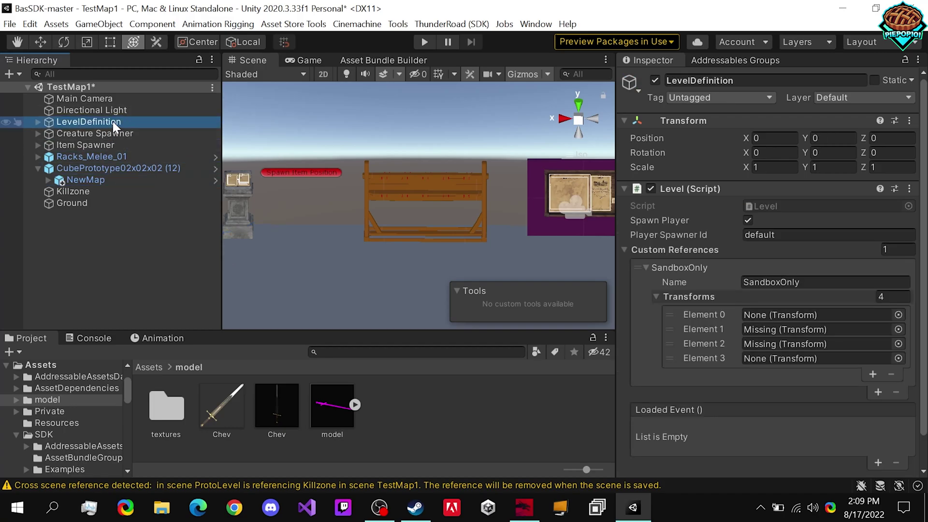
key("ctrl+s")
left_click_drag(99, 135, 750, 312)
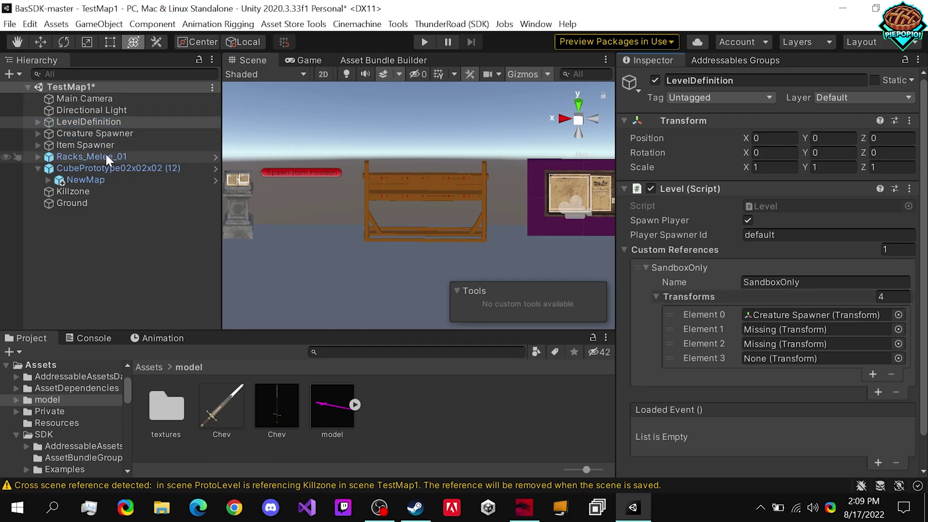
left_click_drag(104, 147, 751, 327)
left_click_drag(94, 158, 759, 341)
left_click_drag(134, 168, 770, 357)
Unpack the CubePrototype02x02x02 (12) prefab and rename the object as Map
right_click(164, 169)
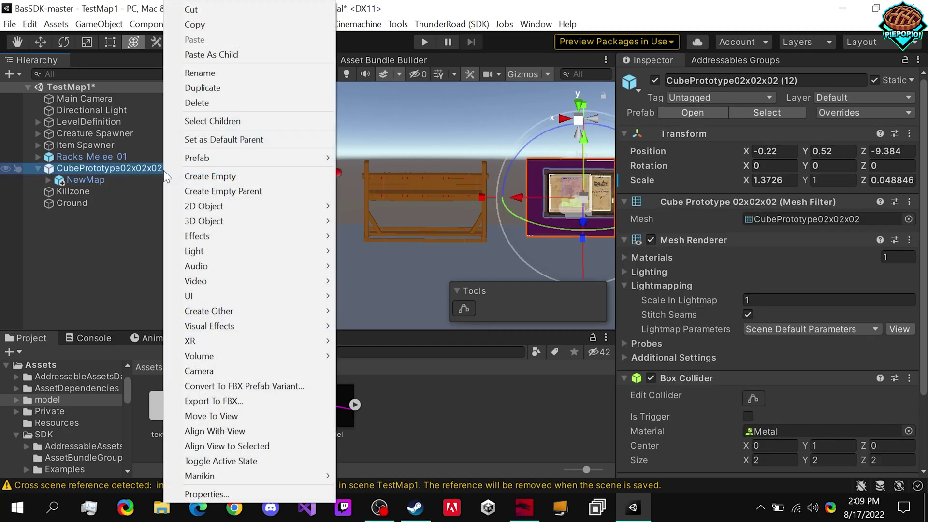
left_click(214, 73)
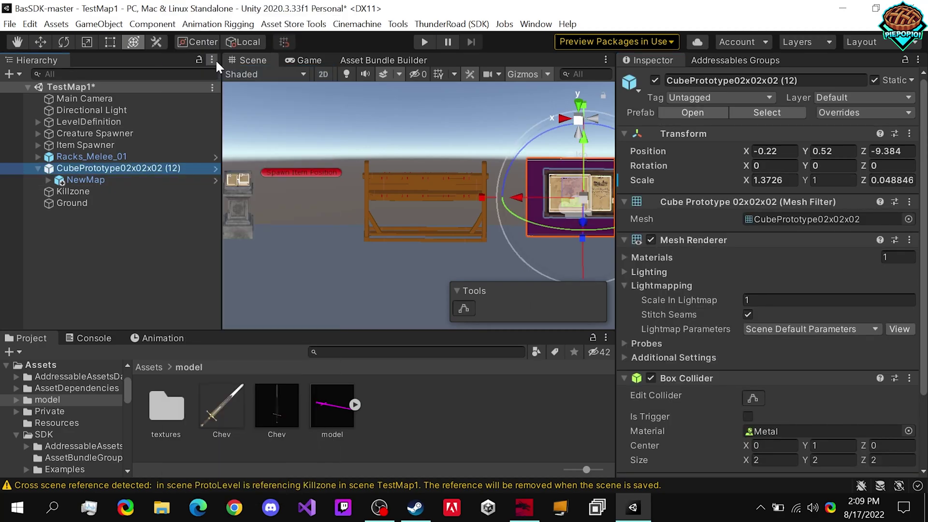
right_click(170, 172)
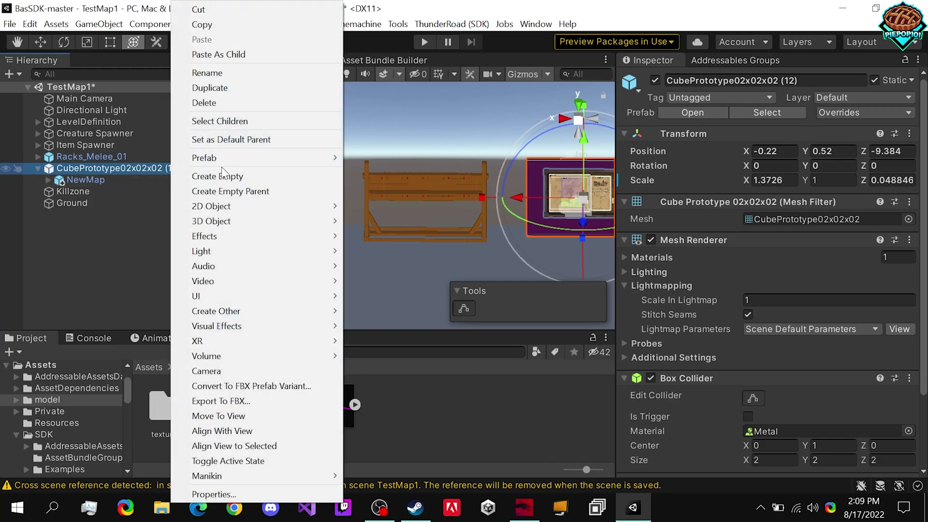
mouse_move(230, 161)
left_click(369, 233)
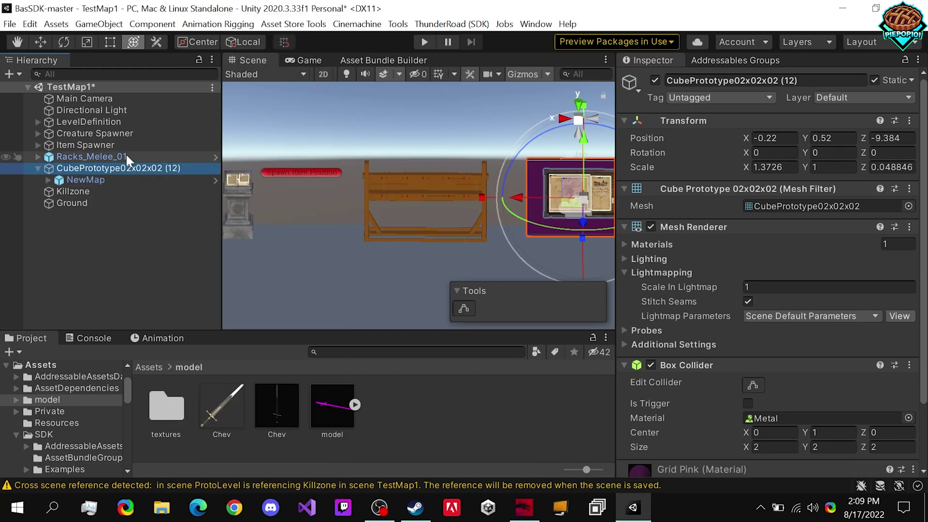
type("Map")
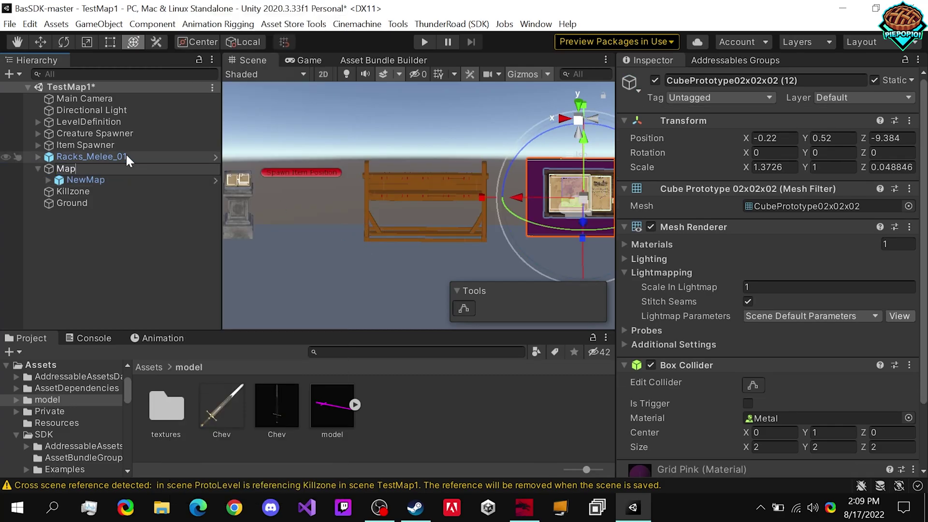
key("Return")
Rename Racks_Melee_01 as Rack and unpack its prefab
right_click(126, 156)
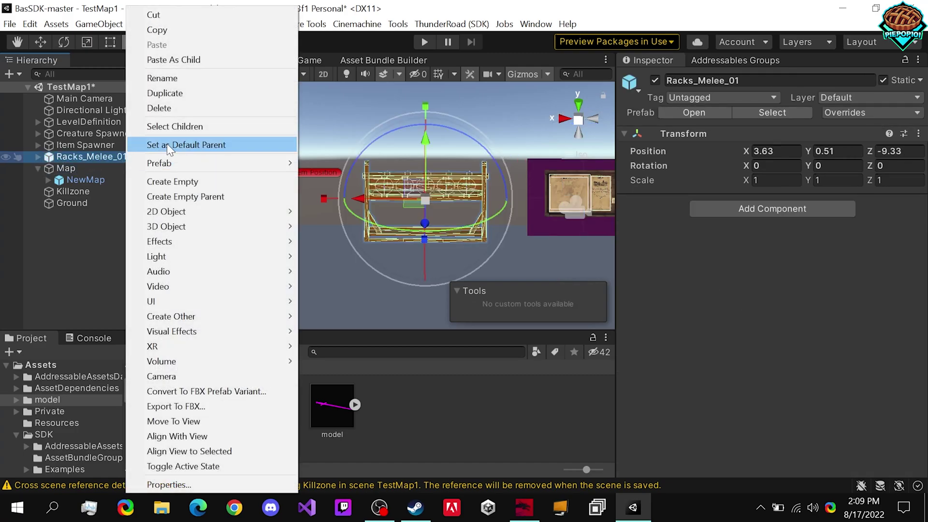
left_click(182, 81)
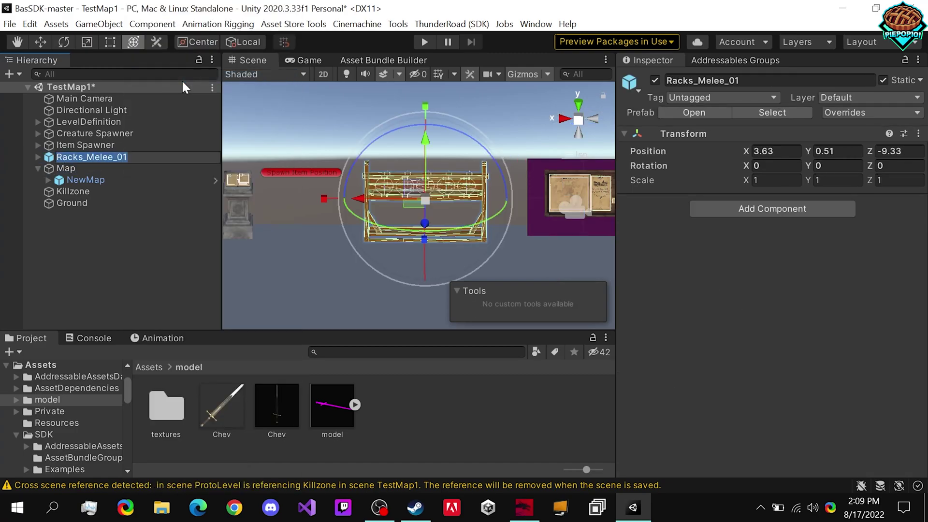
type("Rack")
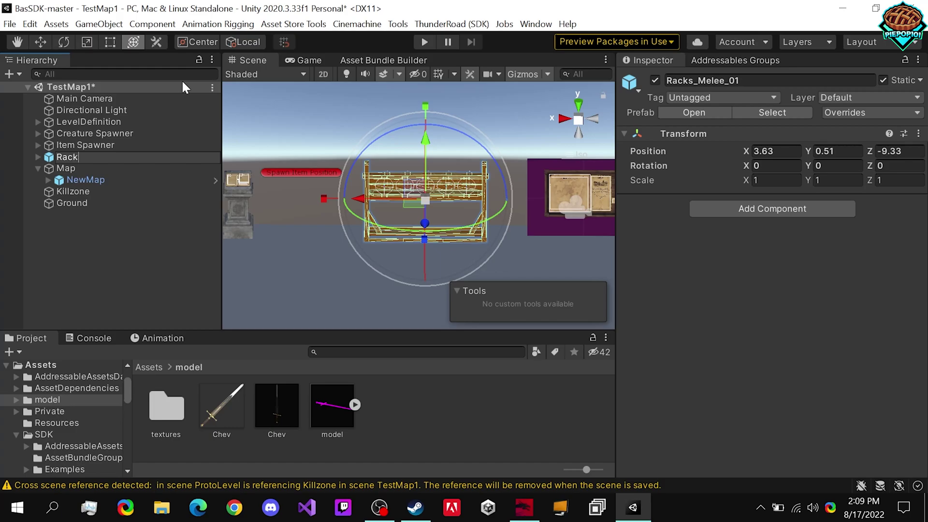
key("Return")
right_click(72, 157)
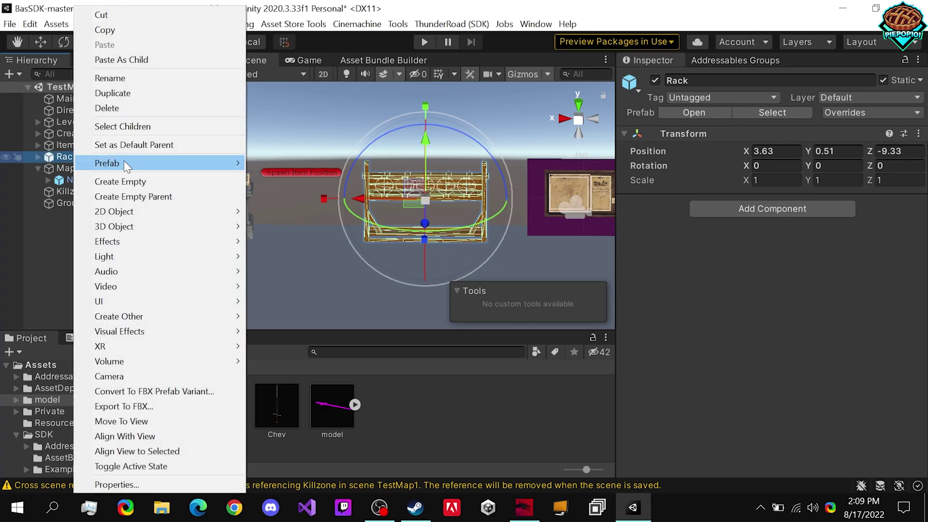
mouse_move(126, 163)
left_click(303, 241)
Collapse the Map group, select LevelDefinition to show its references and save the scene
left_click(37, 168)
left_click(57, 122)
key("ctrl+s")
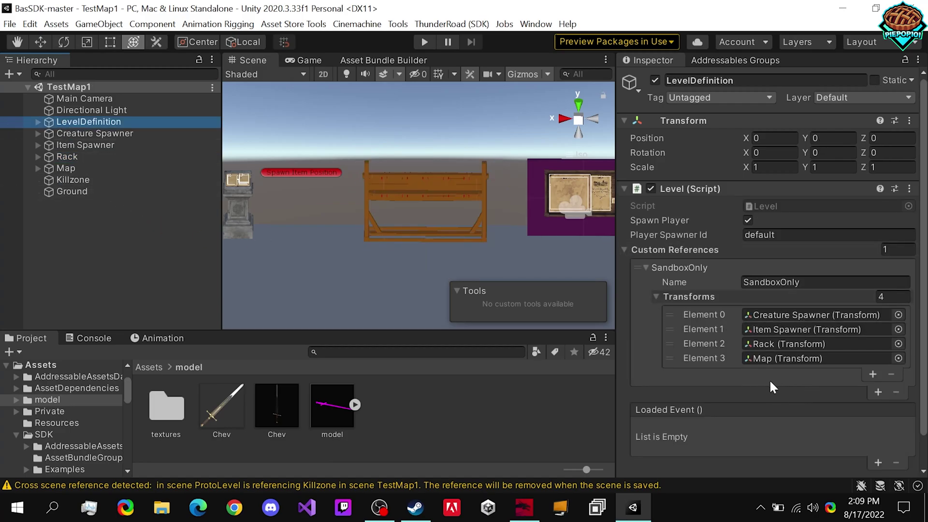
Set Killzone's position to 0 on X, Y and Z
scroll(405, 221, "down", 10)
right_click_drag(434, 280, 633, 295)
middle_click_drag(546, 260, 434, 235)
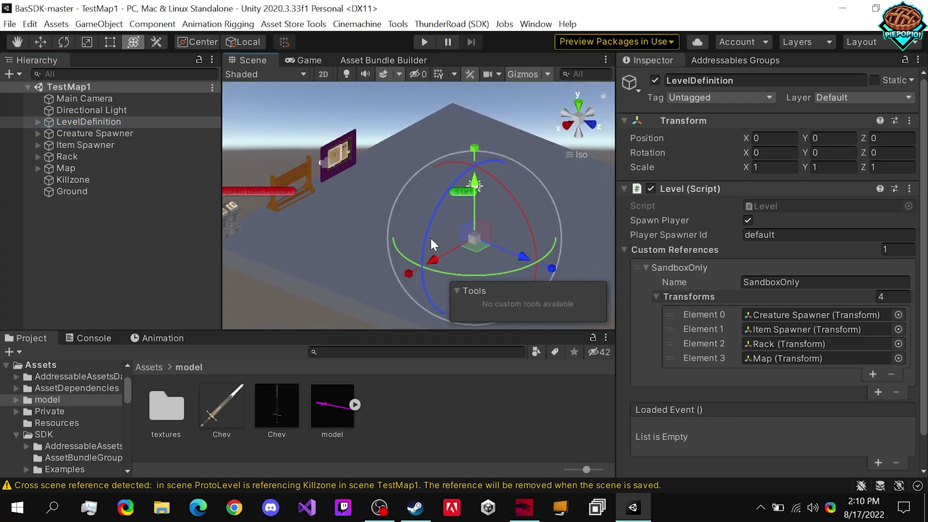
left_click(77, 181)
scroll(350, 216, "down", 5)
right_click_drag(361, 219, 402, 201)
key("y")
key("f")
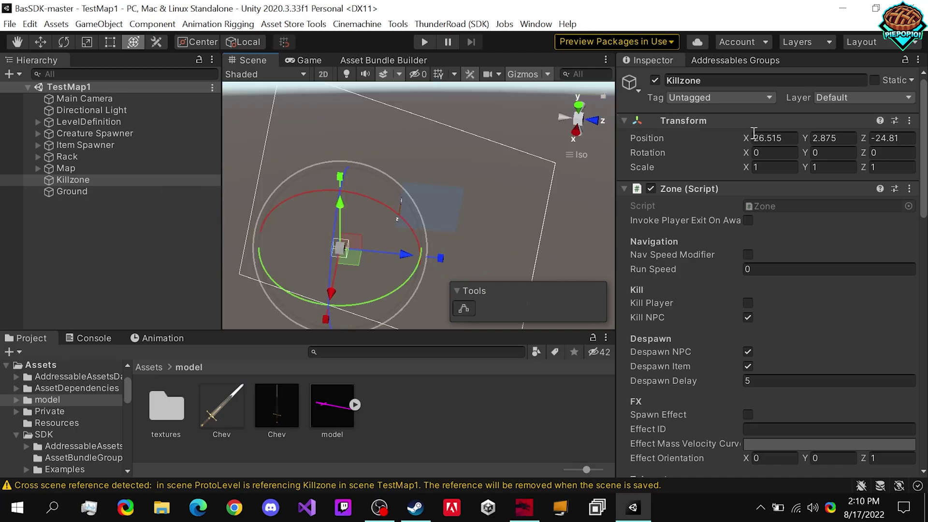
left_click(768, 138)
type("0")
left_click(827, 137)
type("0")
left_click(885, 137)
type("0")
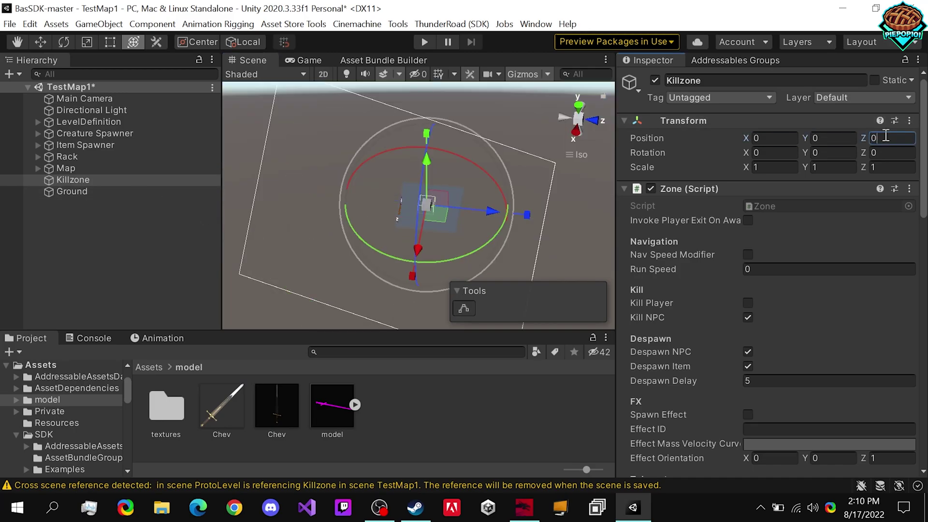
Lower Killzone beneath the ground platform, to about -6.5 on Y
right_click_drag(513, 194, 170, 36)
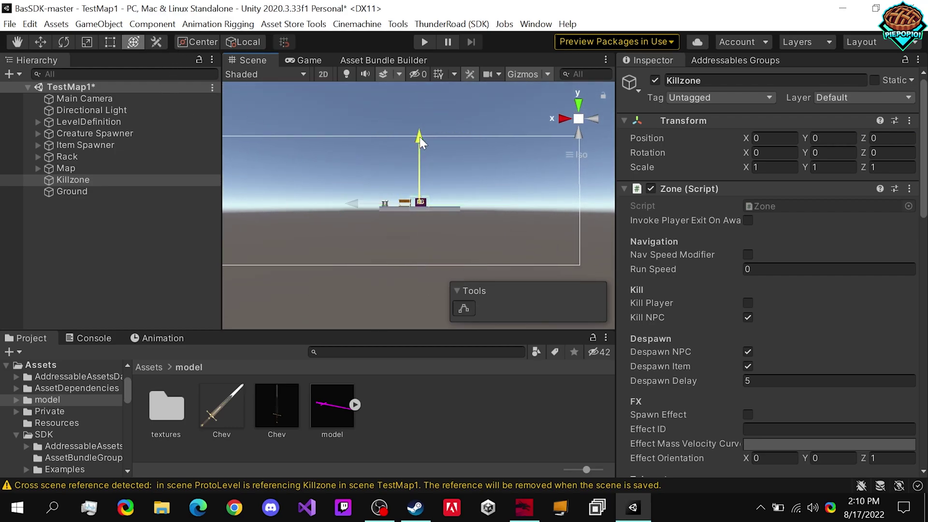
left_click_drag(419, 137, 417, 163)
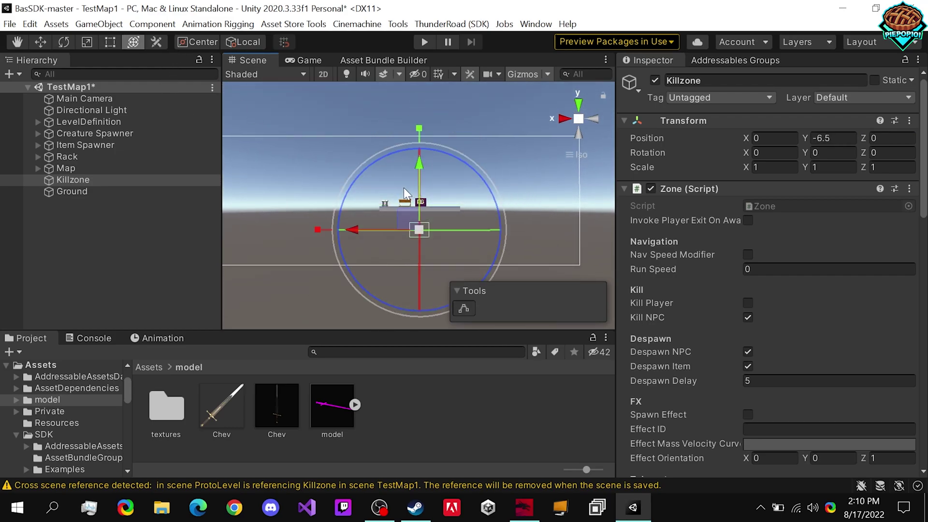
scroll(664, 234, "down", 6)
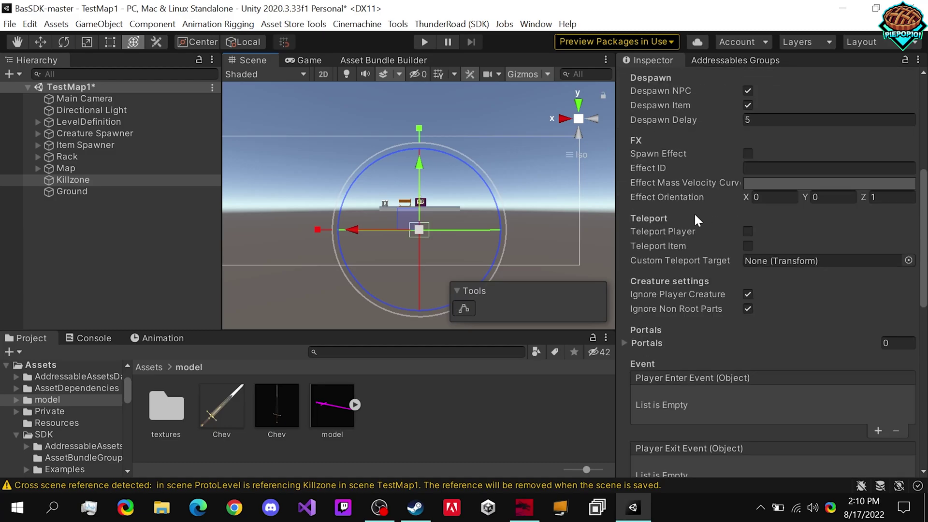
scroll(693, 211, "up", 6)
Set Killzone's X scale to 10
left_click_drag(743, 167, 909, 188)
right_click_drag(473, 183, 465, 420)
left_click(768, 168)
type("10")
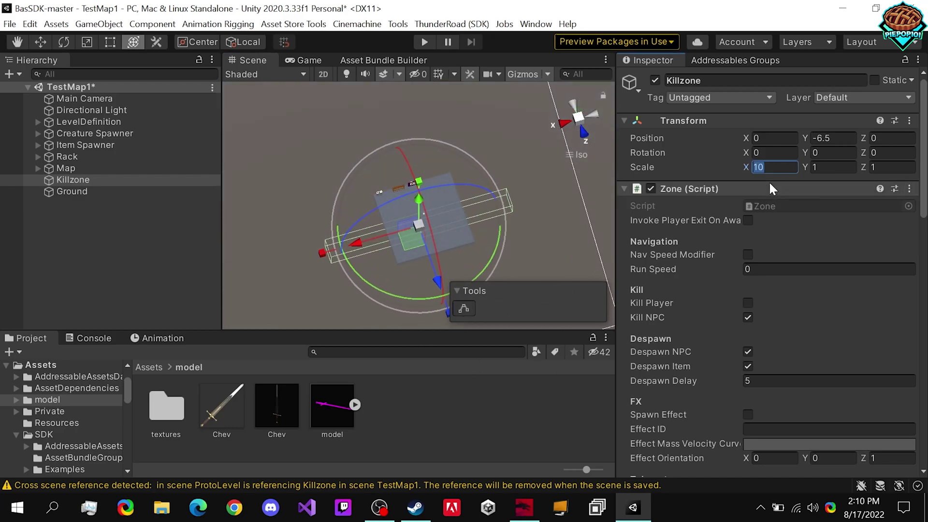
type("20")
Set Killzone's X and Z scale to 20
left_click(887, 168)
type("20")
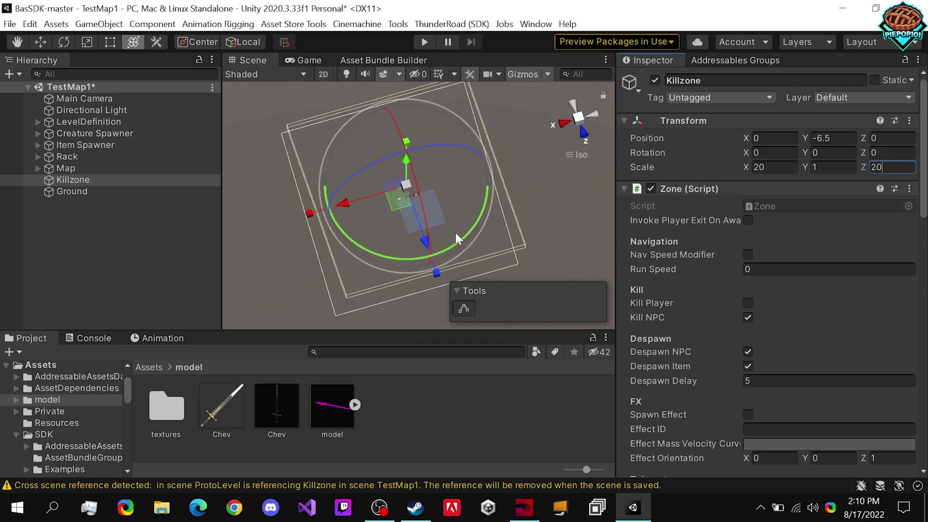
Move Killzone horizontally under the platform to about -2.7 on X and 18.4 on Z
left_click_drag(445, 232, 495, 227, "alt")
left_click_drag(502, 169, 309, 335, "alt")
left_click_drag(378, 261, 398, 234, "alt")
left_click_drag(420, 201, 427, 200)
Duplicate Killzone and raise the copy high above the ground platform as a ceiling
left_click(143, 183)
key("ctrl+d")
left_click_drag(430, 273, 362, 122, "alt")
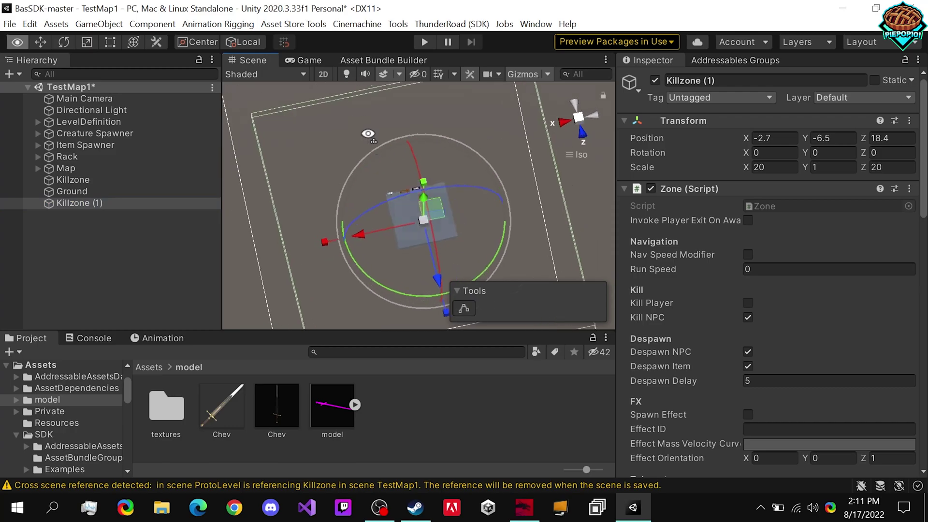
left_click_drag(423, 193, 354, 516)
Enable Teleport Player on both killzones and assign LevelDefinition's Start object as their custom teleport target
left_click(79, 180, "ctrl")
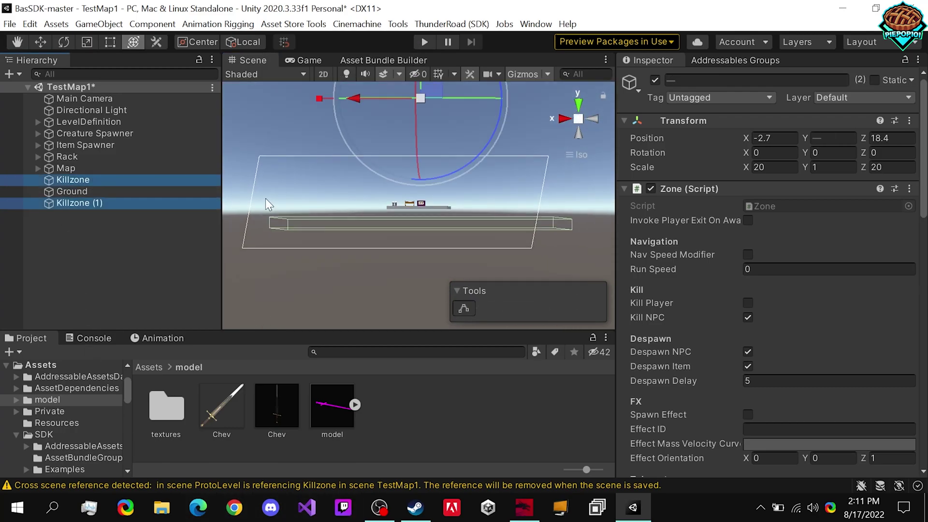
scroll(267, 199, "down", 12)
left_click_drag(396, 203, 415, 209, "alt")
middle_click_drag(415, 209, 400, 256)
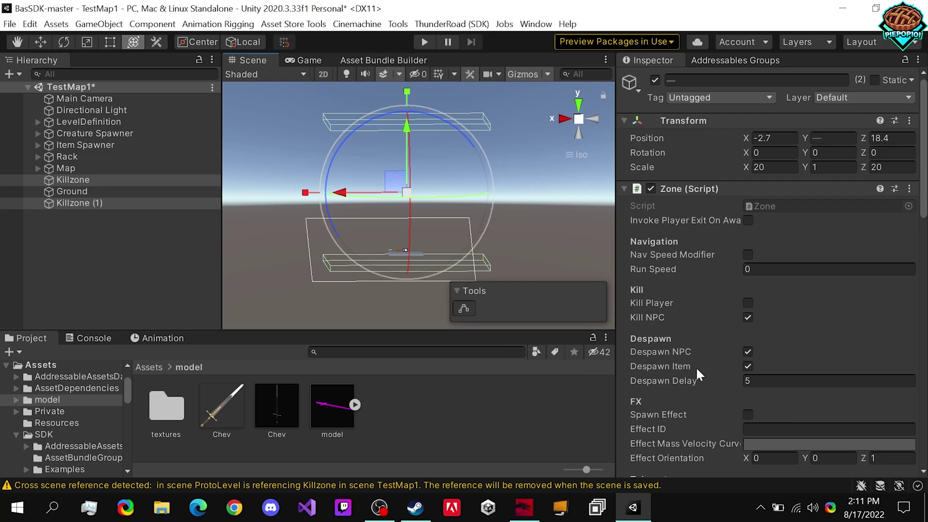
scroll(695, 366, "down", 3)
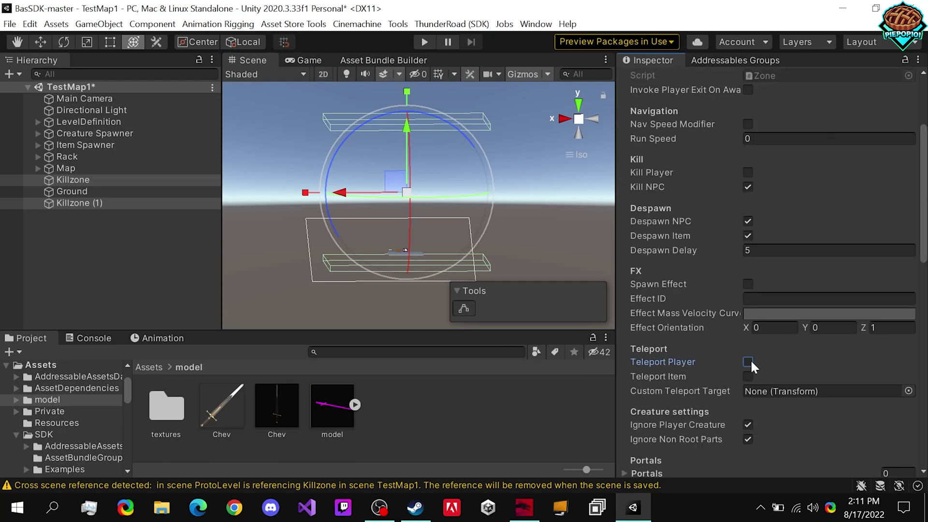
left_click(37, 121)
left_click_drag(68, 133, 788, 385)
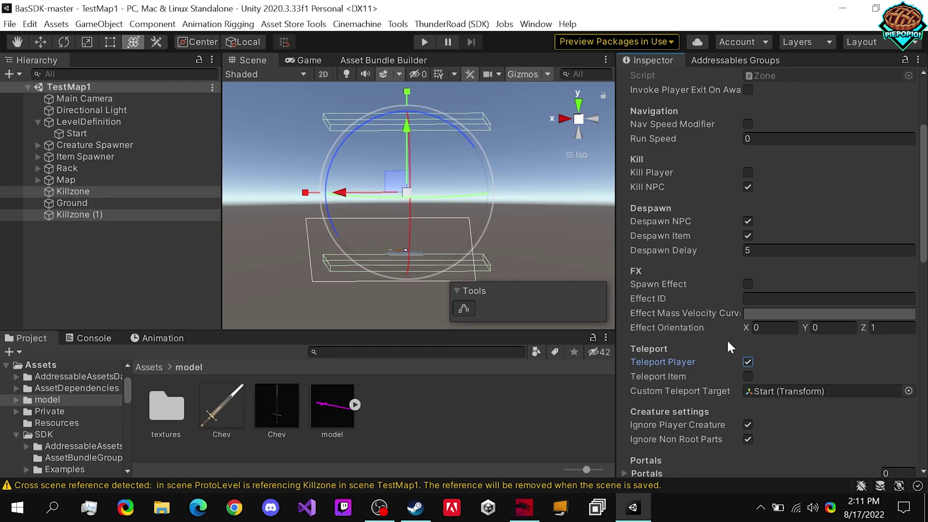
left_click(775, 387)
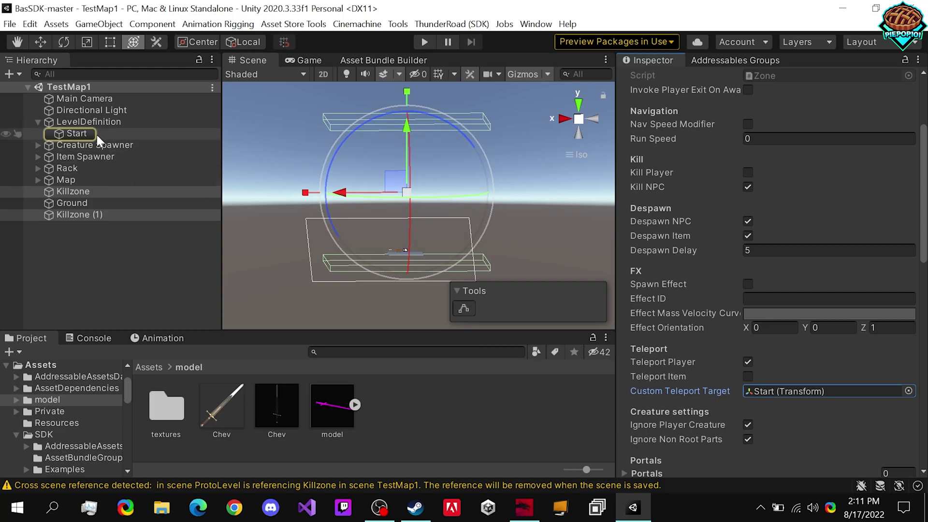
Examine the Start player spawner's settings and its placement above the ground platform
left_click(97, 133)
right_click_drag(430, 215, 537, 297)
scroll(381, 245, "up", 6)
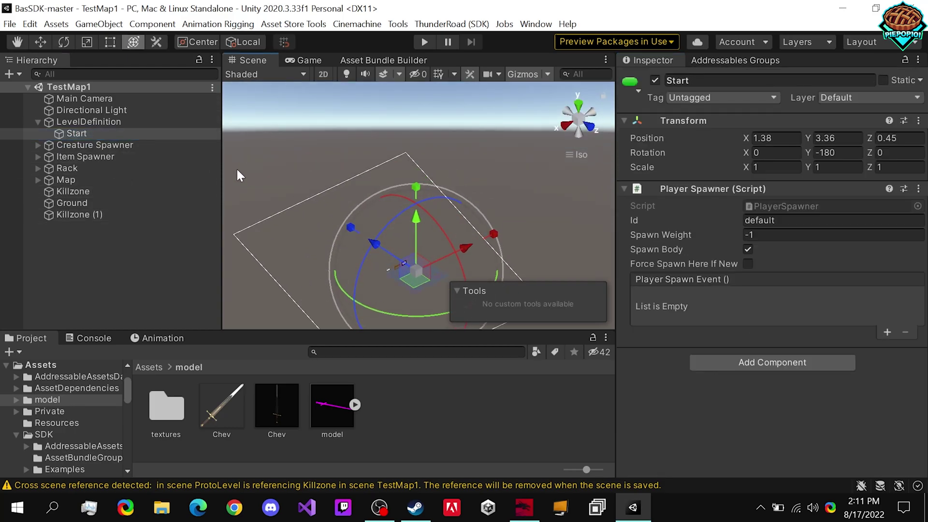
left_click(135, 134)
double_click(136, 136)
scroll(474, 194, "up", 4)
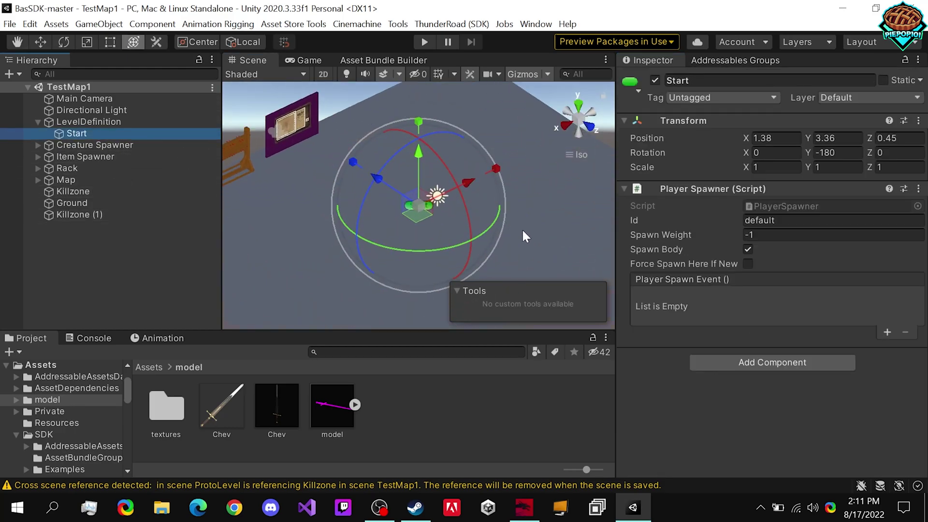
right_click_drag(523, 231, 342, 99)
scroll(391, 176, "down", 10)
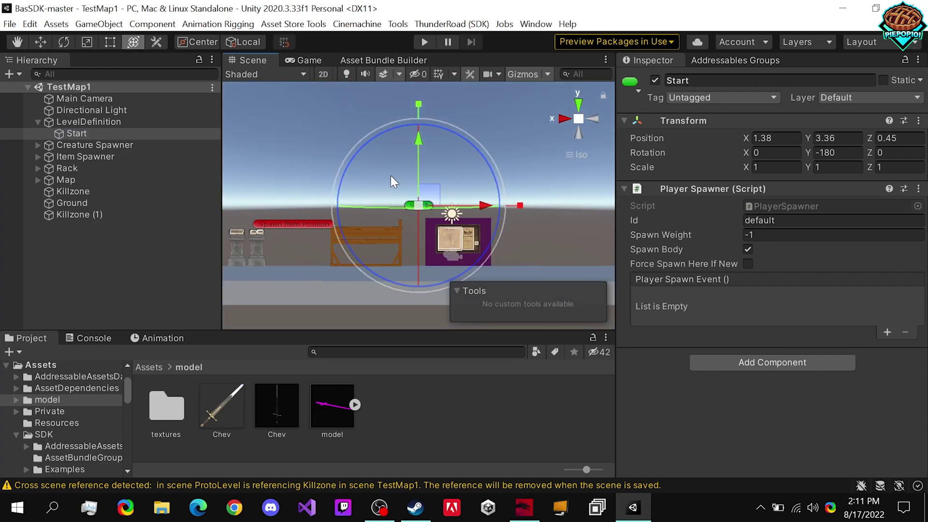
left_click_drag(418, 143, 391, 178)
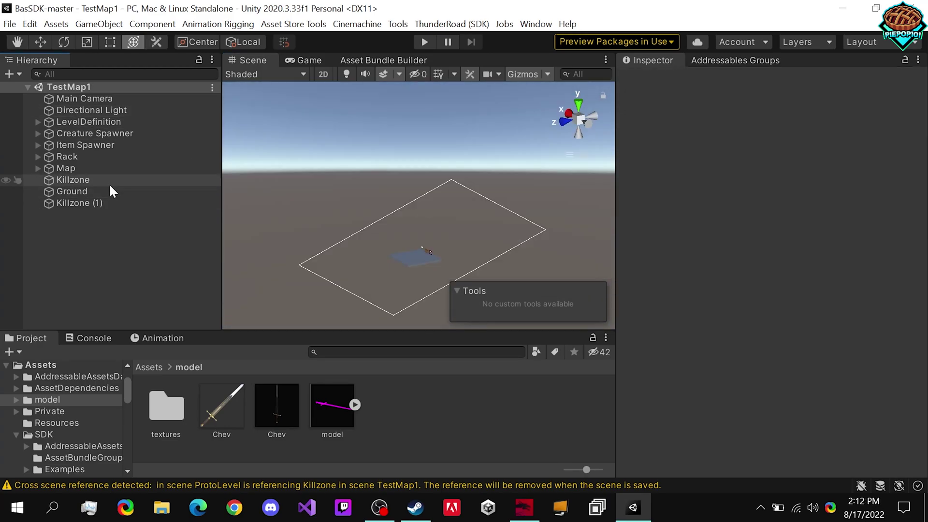
Duplicate the lower Killzone, rotate the copy 90 on X and raise it to about 7.7 on Y
left_click(109, 181)
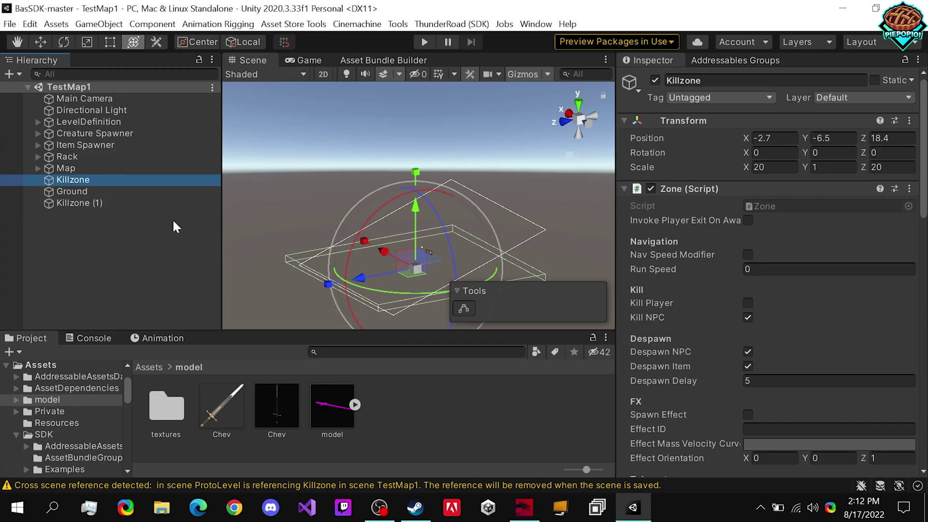
key("ctrl+d")
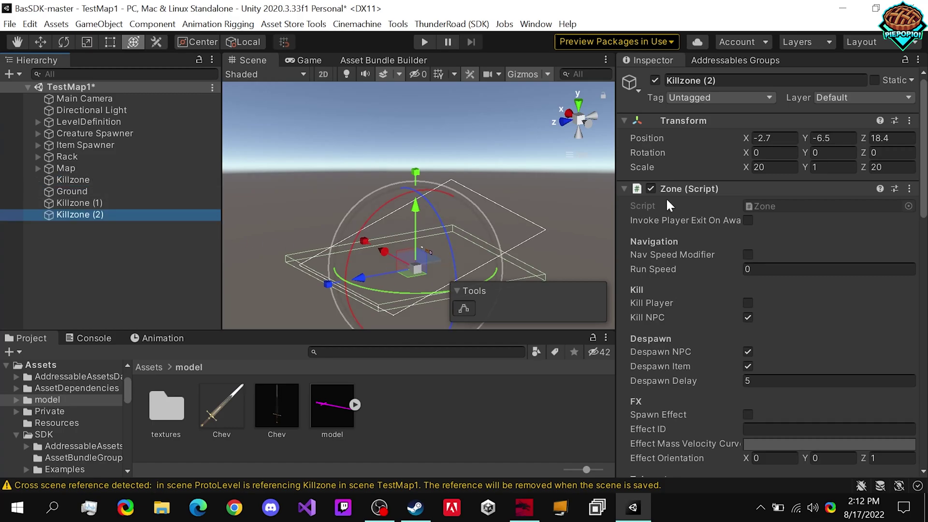
left_click(773, 152)
type("90")
key("Return")
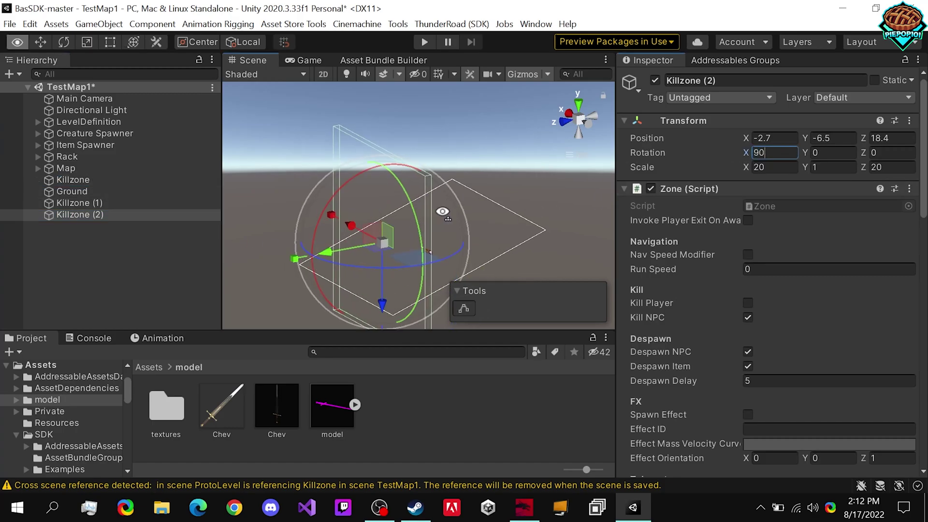
right_click_drag(440, 212, 326, 151)
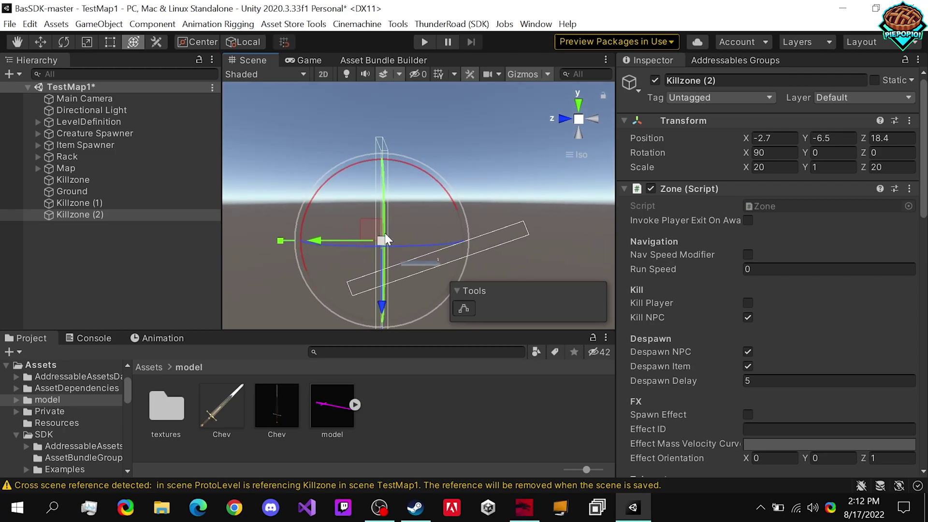
left_click_drag(384, 294, 383, 266)
Duplicate the upright killzone and move the copy to the platform's opposite side, at about -31.6 on Z
left_click(121, 213)
key("ctrl+d")
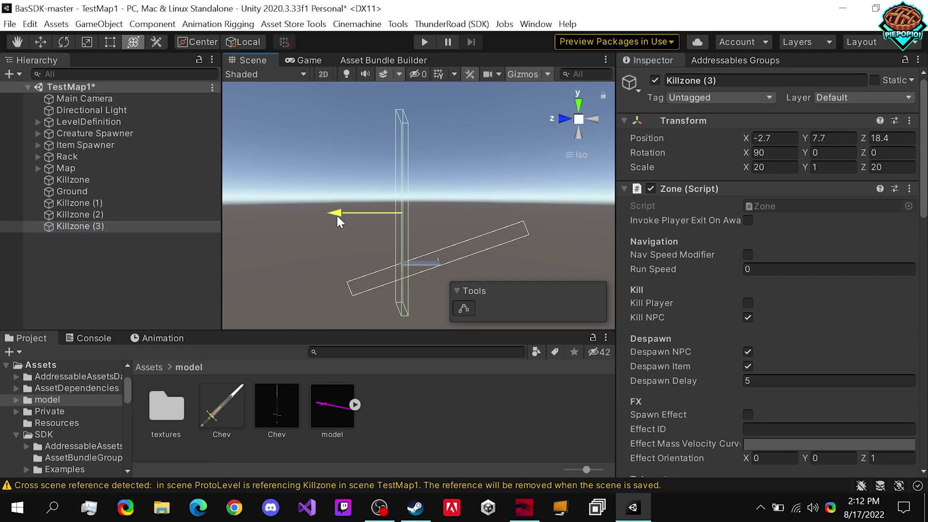
left_click_drag(341, 217, 413, 218)
Duplicate the upright killzone again and set the copy's rotation to 0 on X and 90 on Z
key("ctrl+d")
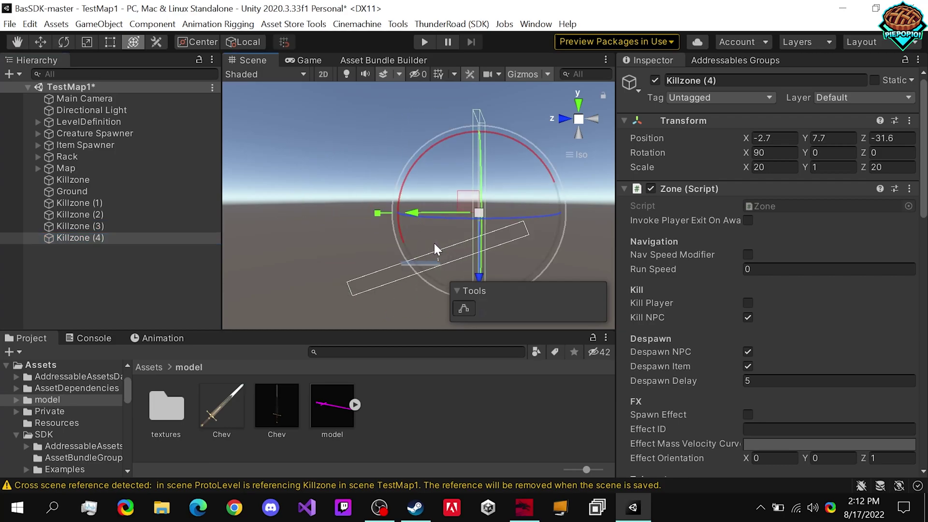
left_click(788, 153)
type("0")
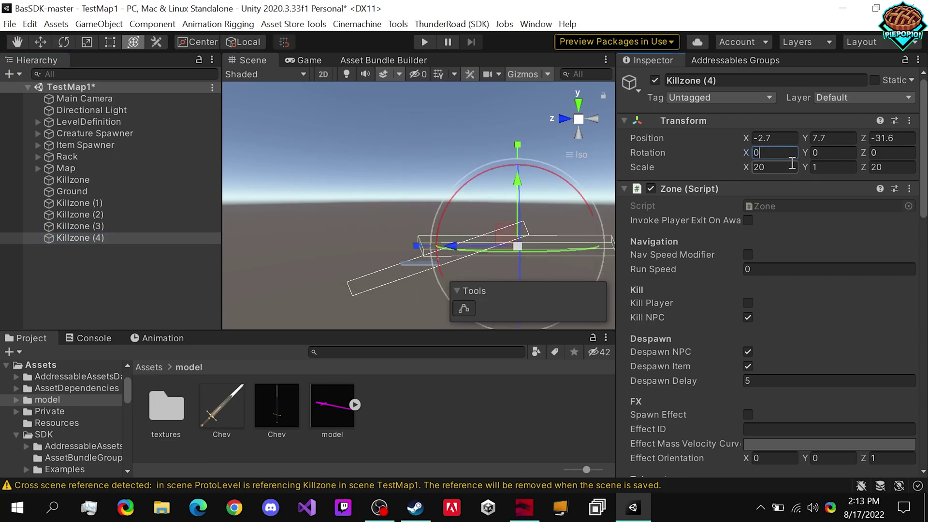
key("Tab")
key("Tab")
type("90")
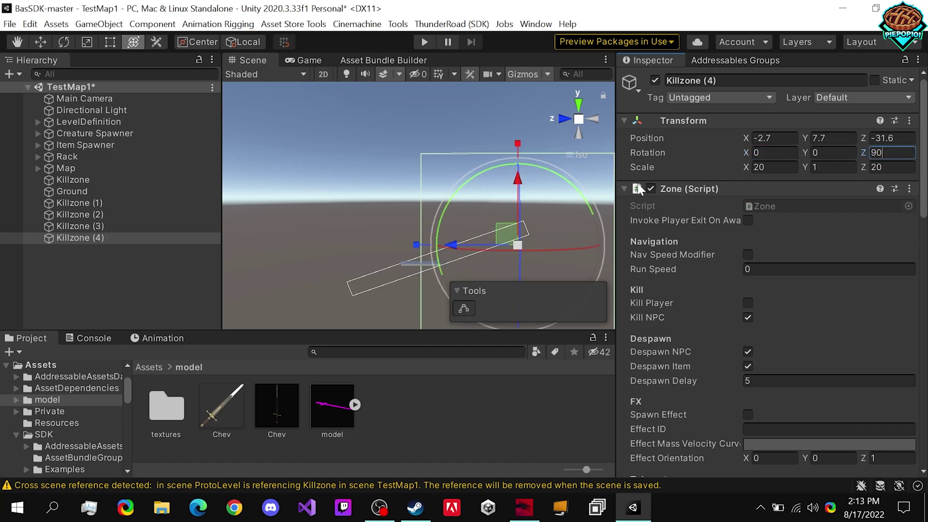
Position the Z-rotated killzone as a side wall beside the platform, at about 30.4 on Y and 17.7 on Z
right_click_drag(378, 189, 476, 338)
left_click_drag(505, 217, 438, 262)
right_click_drag(438, 262, 632, 385)
left_click_drag(445, 227, 455, 219)
right_click_drag(446, 228, 513, 136)
left_click_drag(416, 181, 419, 137)
Duplicate the side wall killzone and move the copy to the opposite side, at about 41 on X
key("ctrl+d")
left_click_drag(474, 198, 425, 197, "alt")
left_click_drag(517, 200, 372, 320)
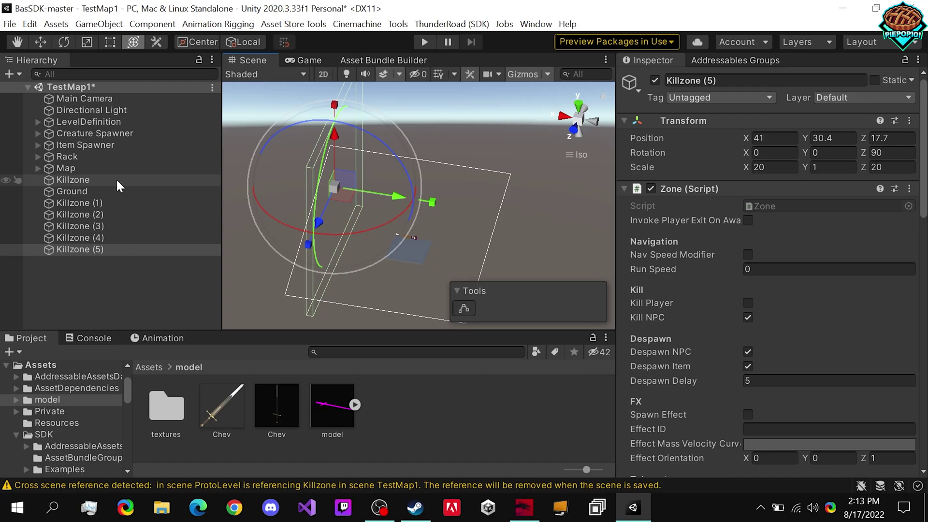
Select all six killzones without Ground and examine how they enclose the map
left_click(109, 181, "shift")
left_click(102, 191, "ctrl")
left_click_drag(438, 228, 442, 226, "alt")
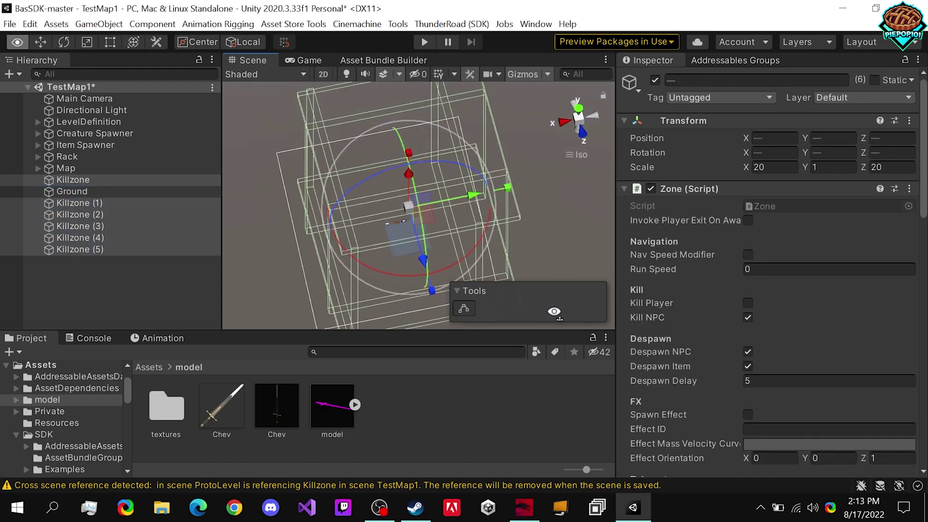
right_click_drag(552, 316, 519, 106)
left_click_drag(518, 107, 421, 239, "alt")
scroll(420, 239, "up", 15)
right_click_drag(381, 257, 484, 228)
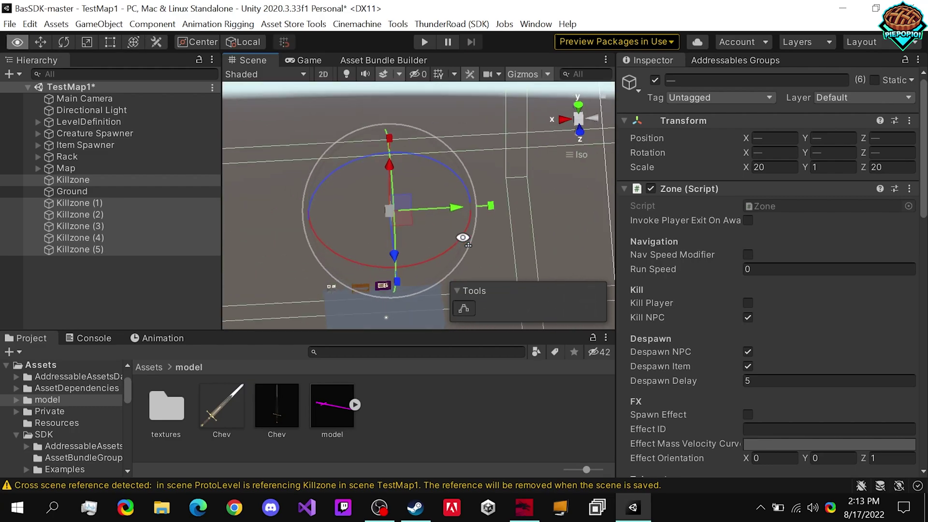
left_click_drag(483, 228, 327, 328, "alt")
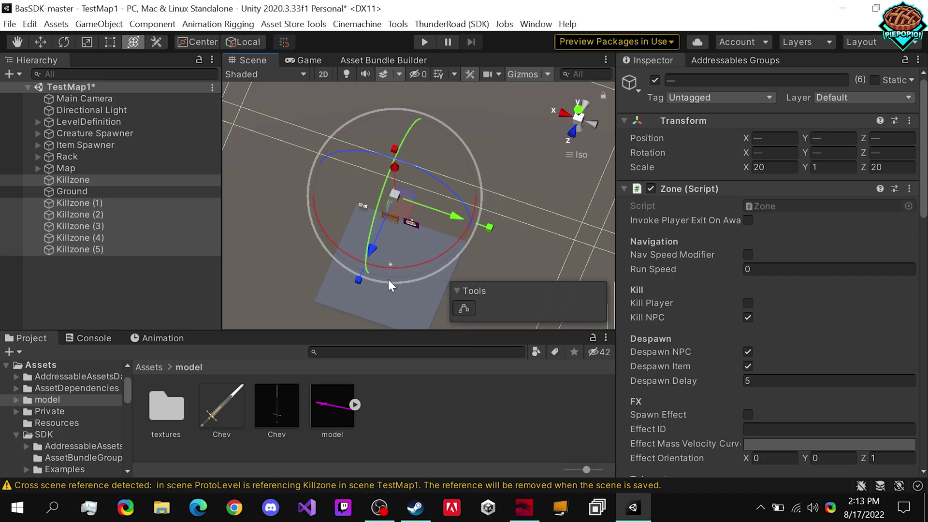
Create an empty object named Killzones at the scene root
right_click(97, 275)
left_click(111, 278)
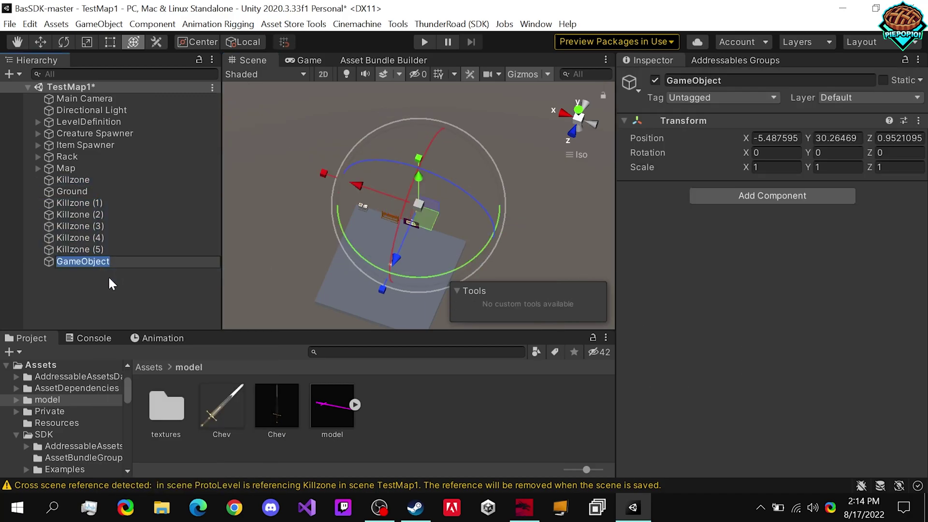
type("K")
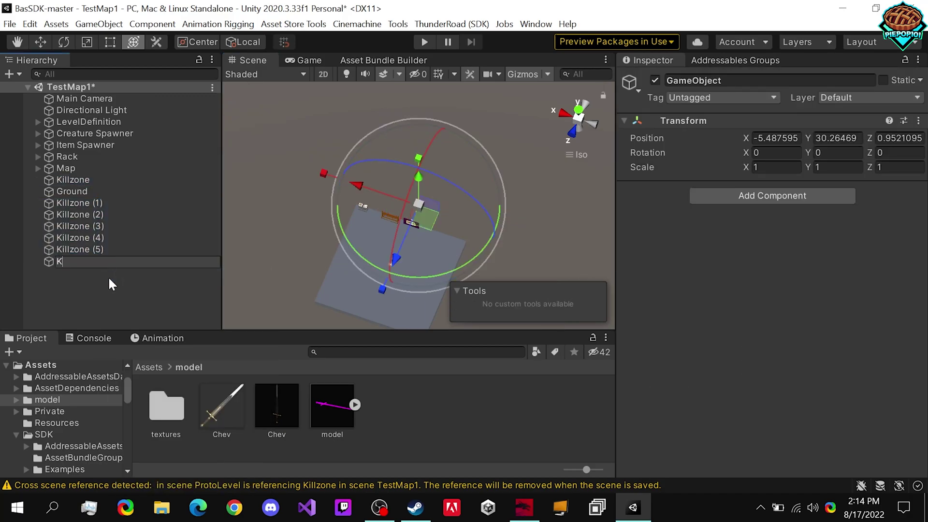
type("illzones")
key("Return")
Group the six killzones under the Killzones object, place the collapsed group above Ground, and save the scene
left_click(92, 179)
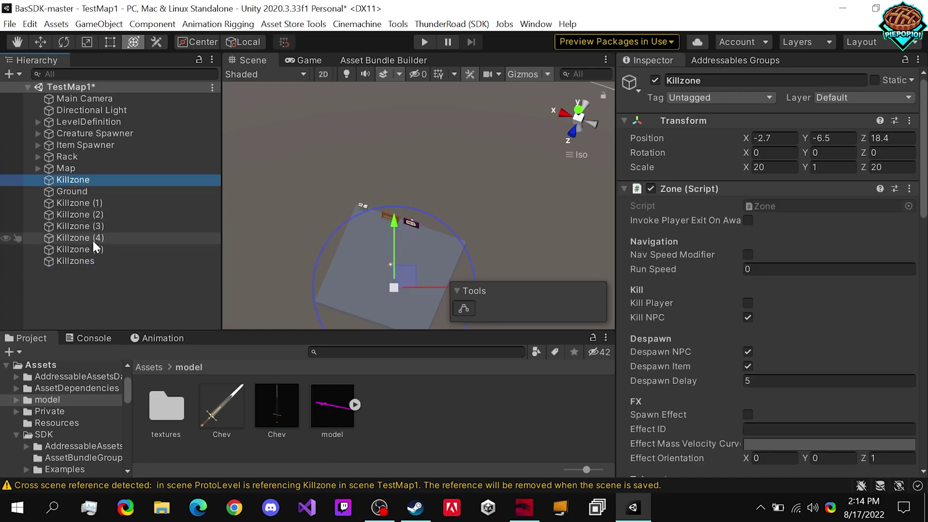
left_click(91, 250, "shift")
left_click(97, 192, "ctrl")
left_click_drag(92, 216, 91, 262)
left_click(37, 192)
left_click_drag(57, 191, 66, 176)
left_click(72, 222)
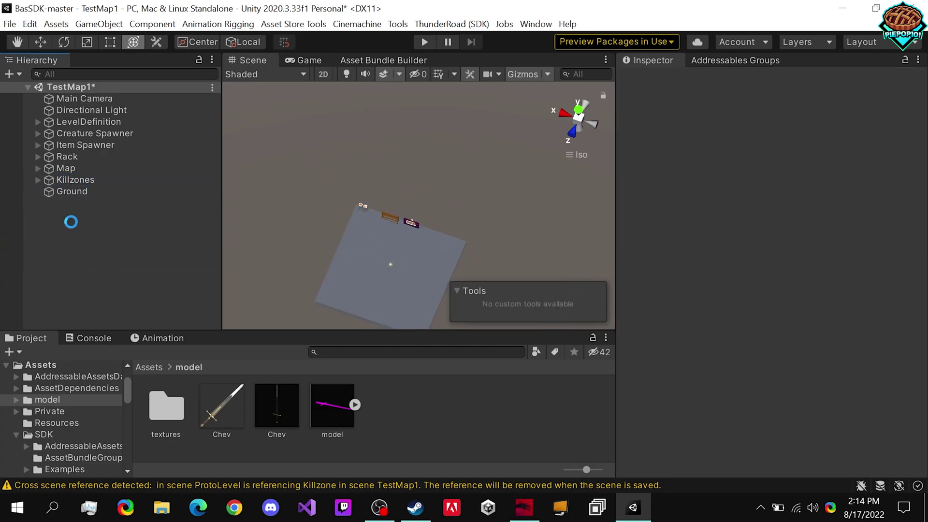
Mark the Ground platform as static and check its list of static flags
left_click(81, 192)
right_click_drag(422, 265, 400, 257)
left_click_drag(400, 254, 572, 247, "alt")
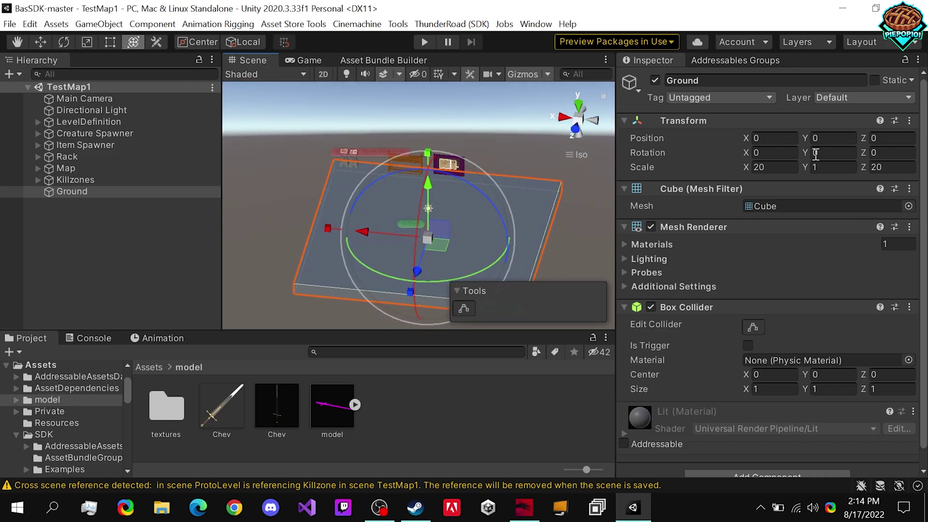
left_click(874, 80)
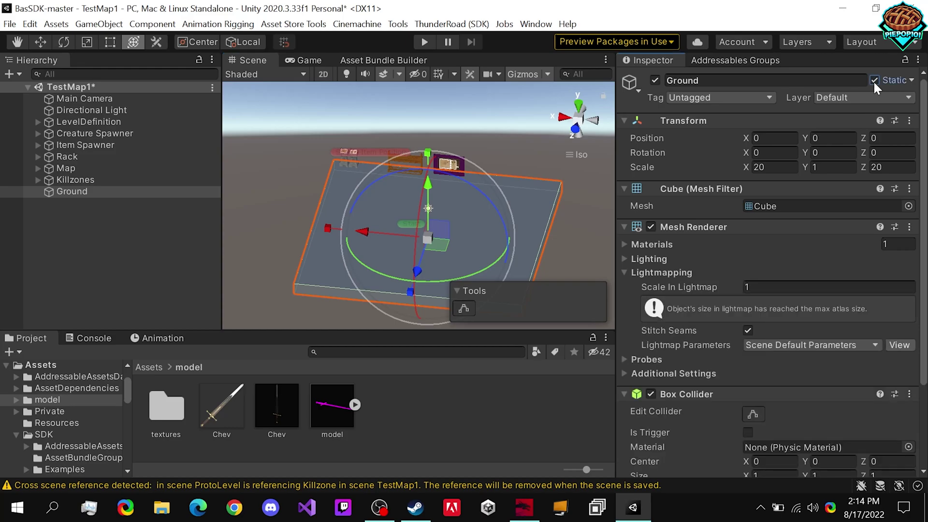
left_click(911, 80)
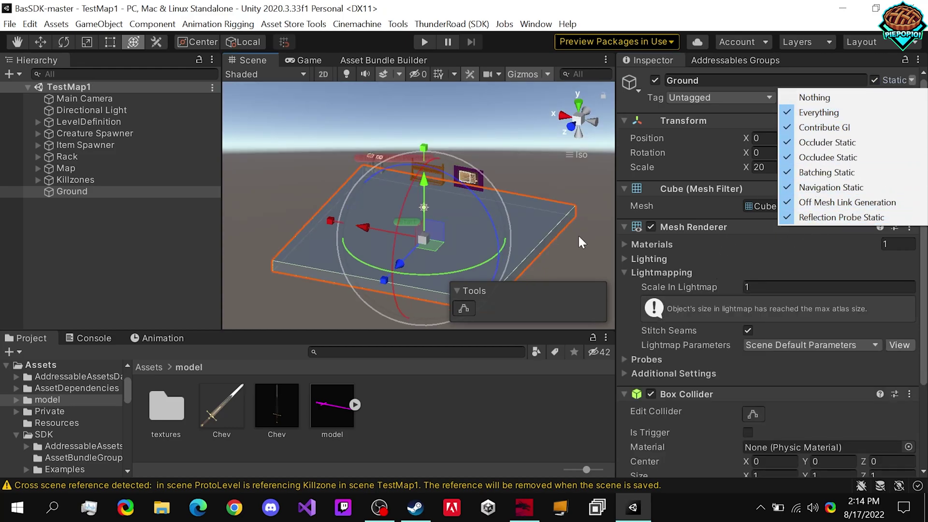
left_click(108, 212)
Create a cube at the scene root
right_click(109, 212)
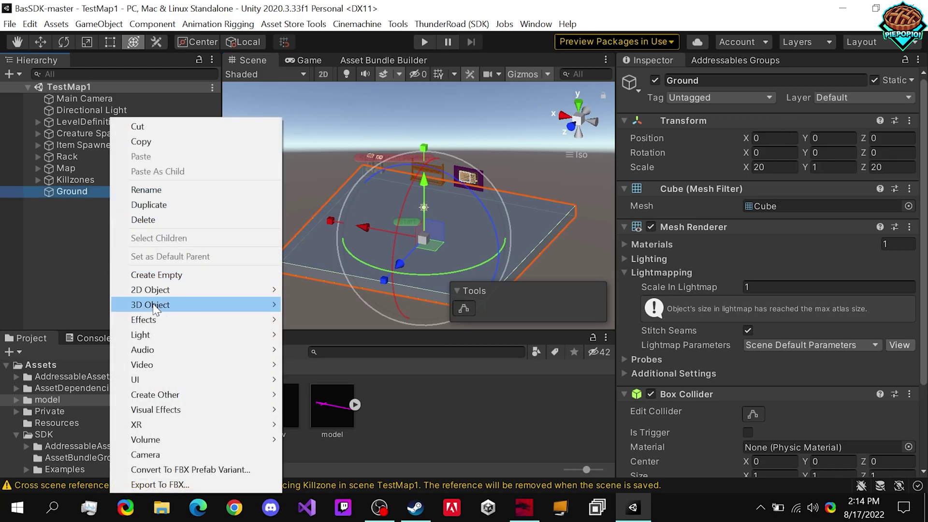
mouse_move(265, 309)
left_click(302, 306)
left_click(96, 225)
Duplicate the new cube twice
left_click(86, 205)
key("ctrl+d")
Duplicate the repositioned cube twice and spread the cubes around the outside of the platform
key("ctrl+d")
Move the original cube out toward the edge of the ground platform
left_click(129, 202)
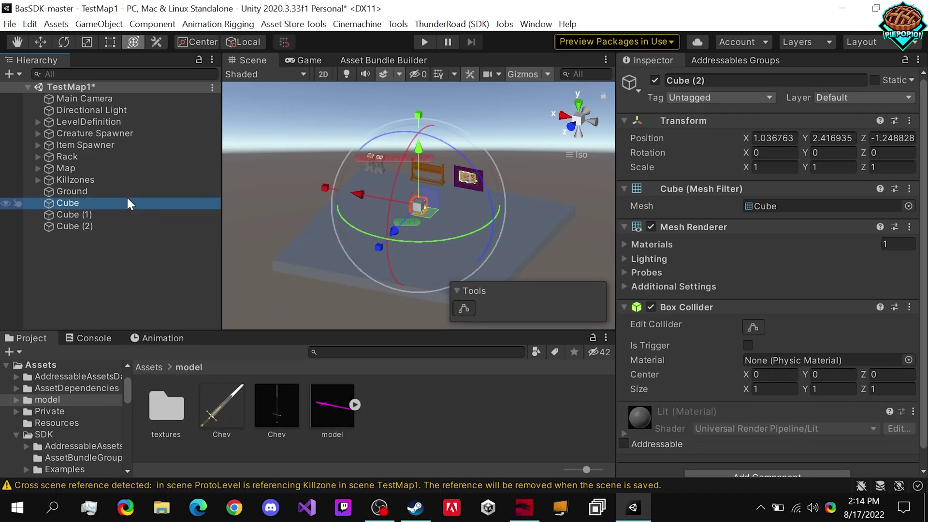
right_click_drag(411, 150, 419, 218)
left_click_drag(418, 206, 268, 182)
Delete the two cube copies
left_click(138, 213)
left_click(133, 226, "shift")
key("Delete")
left_click(127, 204)
key("ctrl+d")
key("ctrl+d")
right_click_drag(339, 203, 367, 159)
left_click(110, 205)
left_click_drag(421, 217, 580, 210)
right_click_drag(372, 217, 371, 240)
Create an empty object named OcclusionArea at the scene root
right_click(90, 250)
left_click(120, 274)
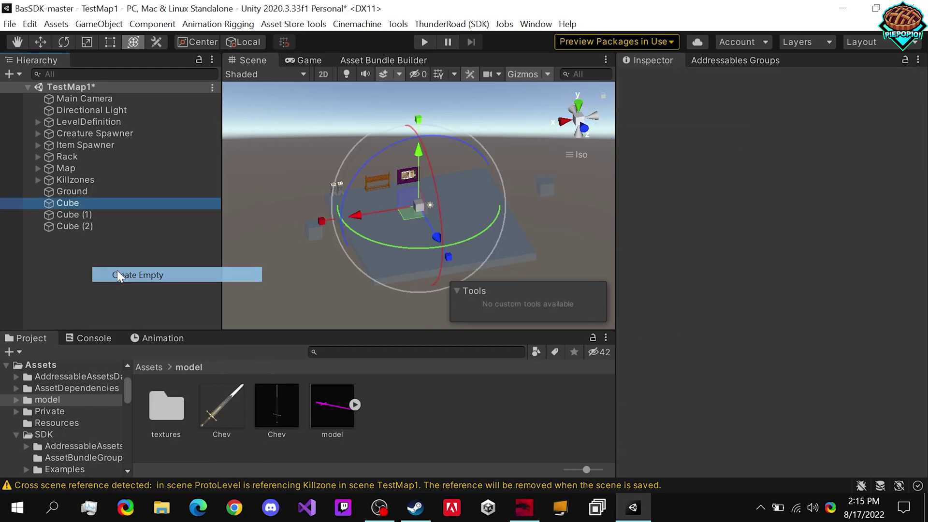
type("OcclusionArea")
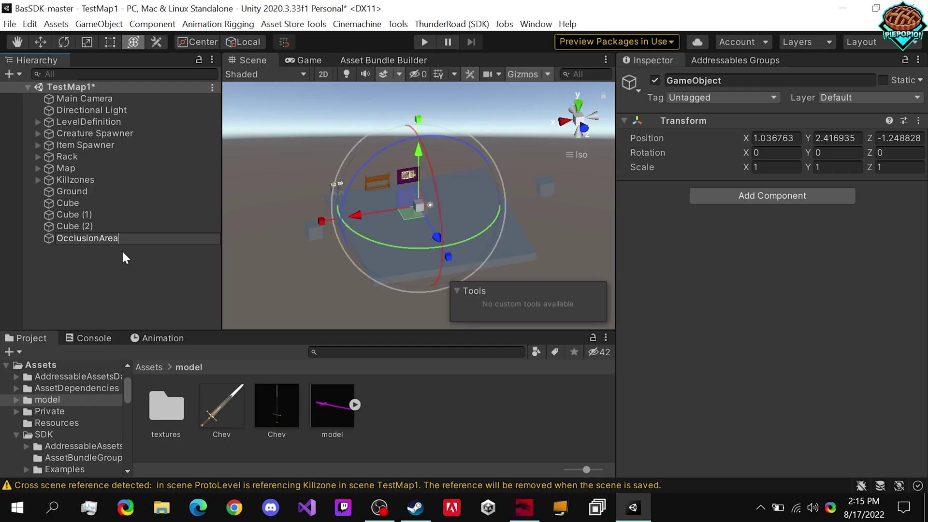
key("Return")
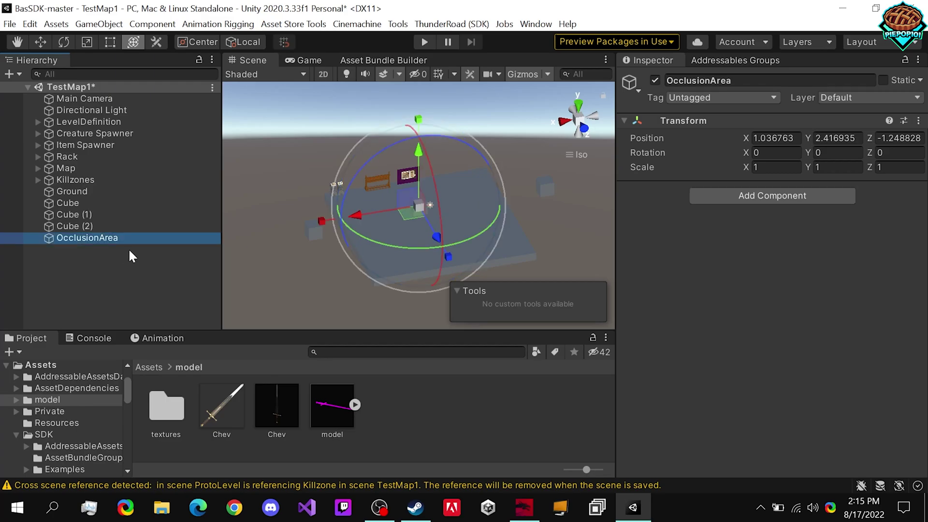
Add an Occlusion Area component to the OcclusionArea object
left_click(733, 197)
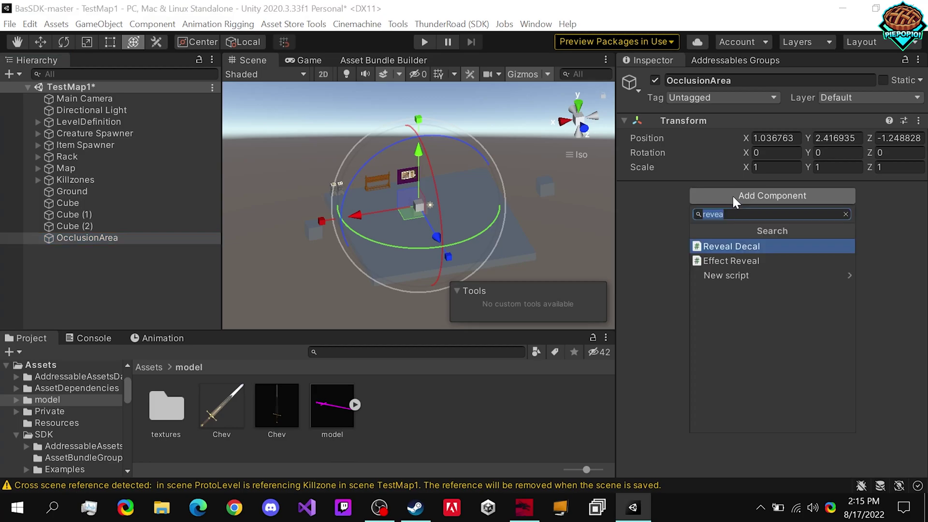
type("occlu")
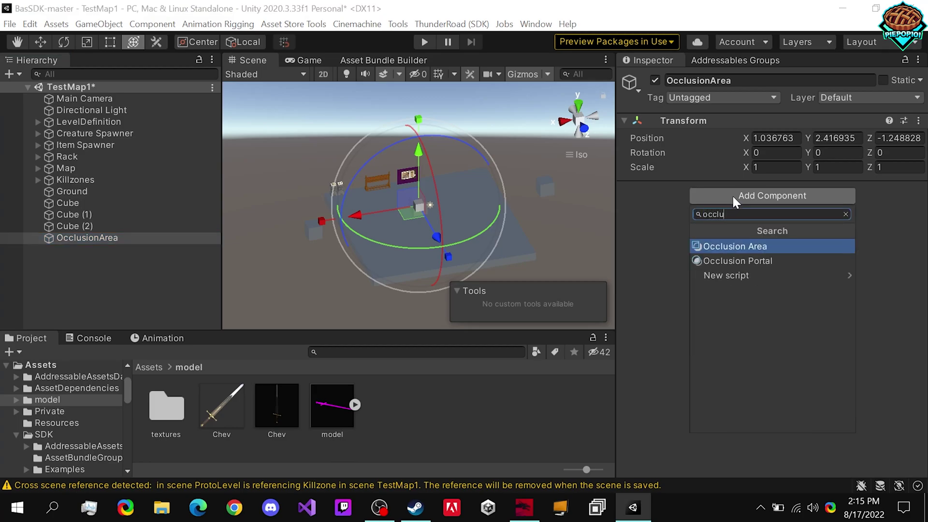
left_click(744, 247)
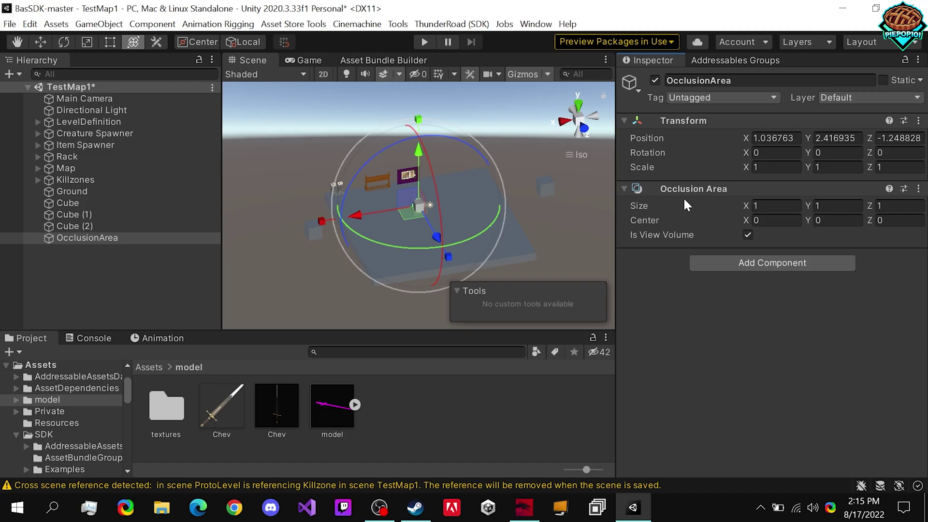
Set the Occlusion Area component's size to 100 on X, Y and Z
left_click_drag(821, 207, 886, 285)
scroll(404, 220, "down", 3)
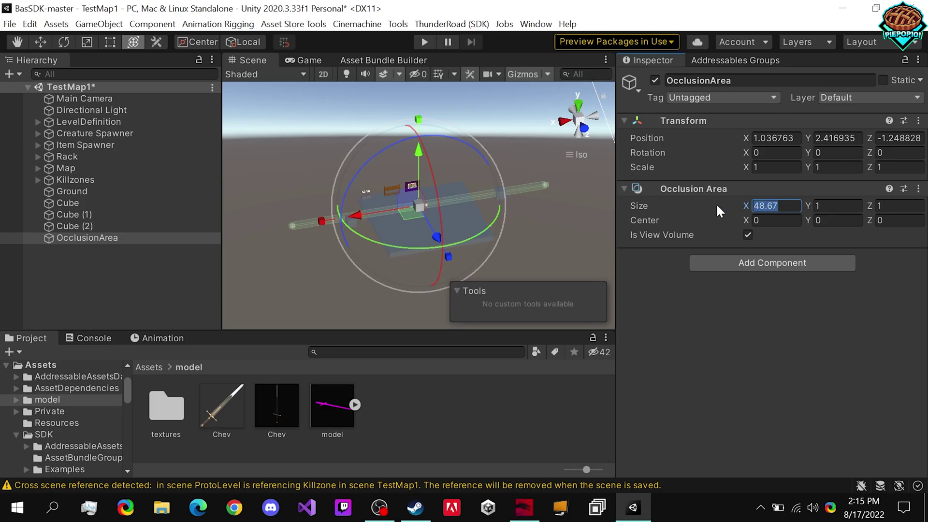
type("100")
left_click(831, 207)
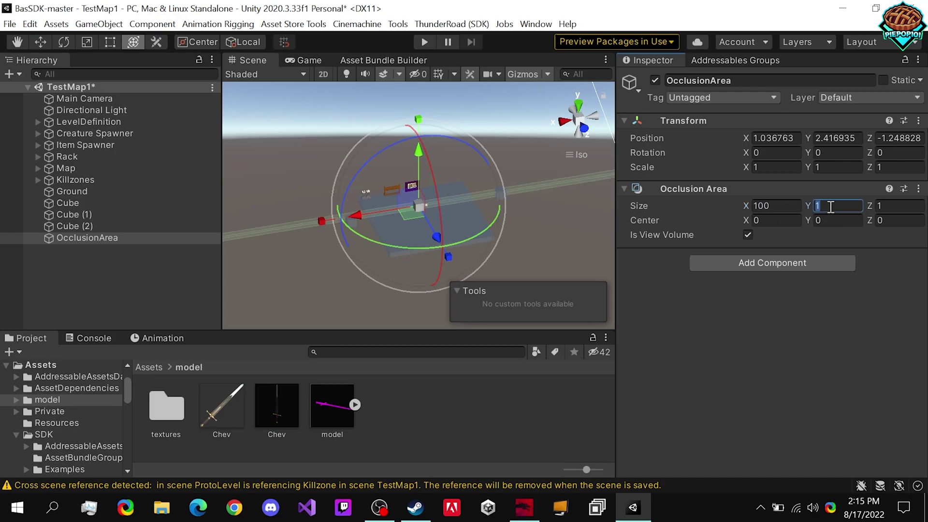
type("100")
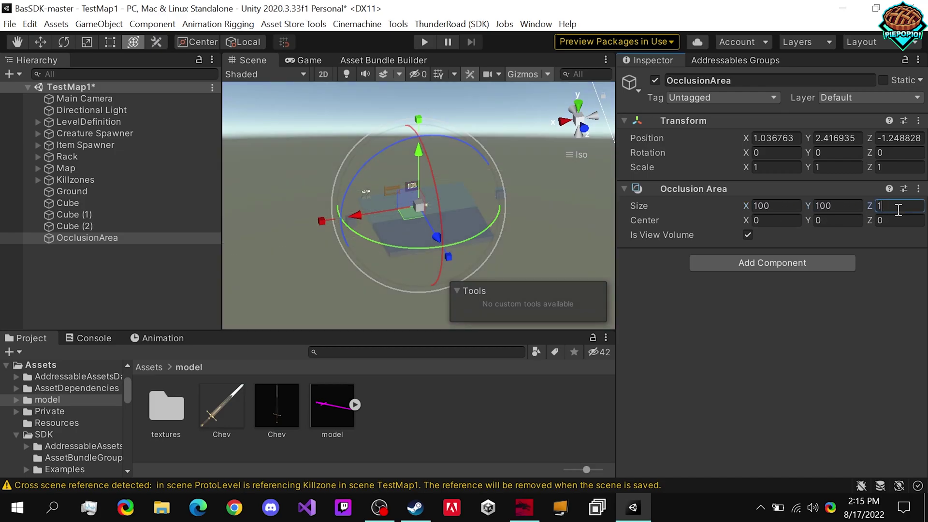
type("00")
left_click_drag(471, 189, 423, 227, "alt")
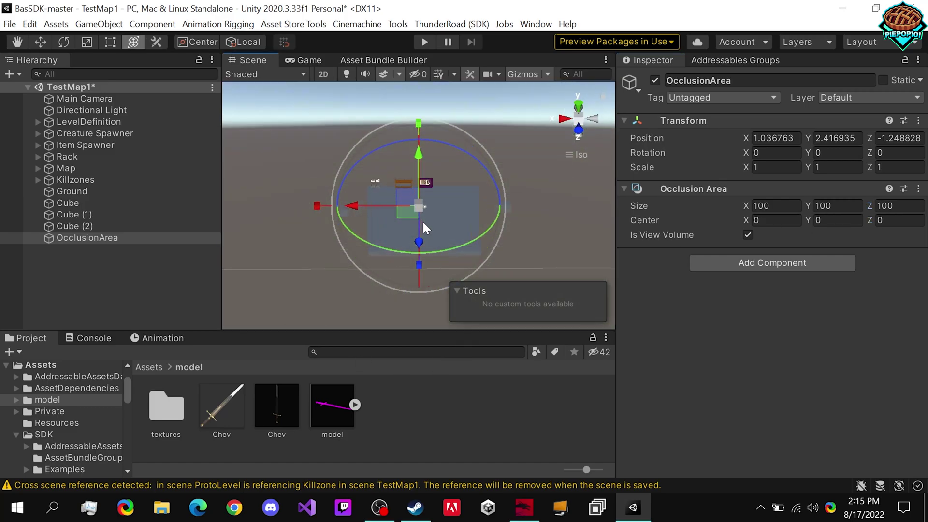
scroll(424, 225, "up", 3)
Create a new Camera object at the scene root and select it
right_click(101, 256)
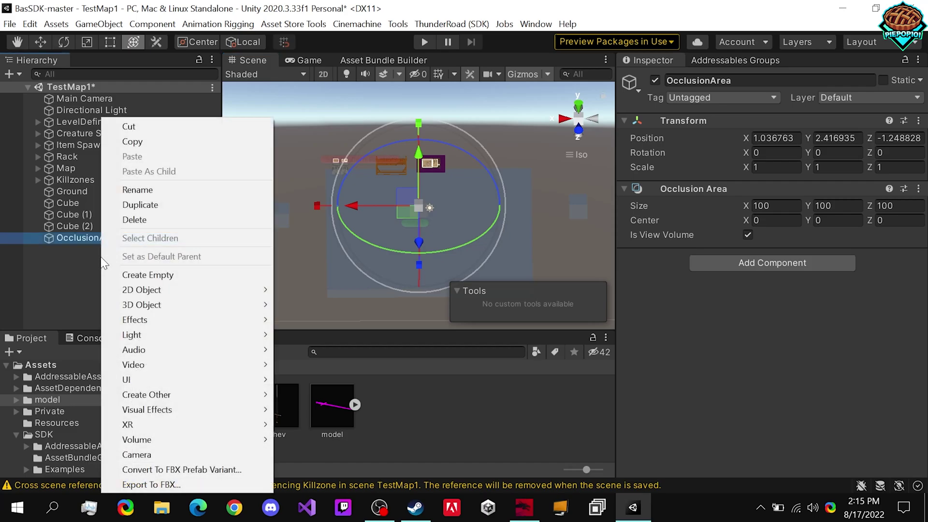
left_click(78, 266)
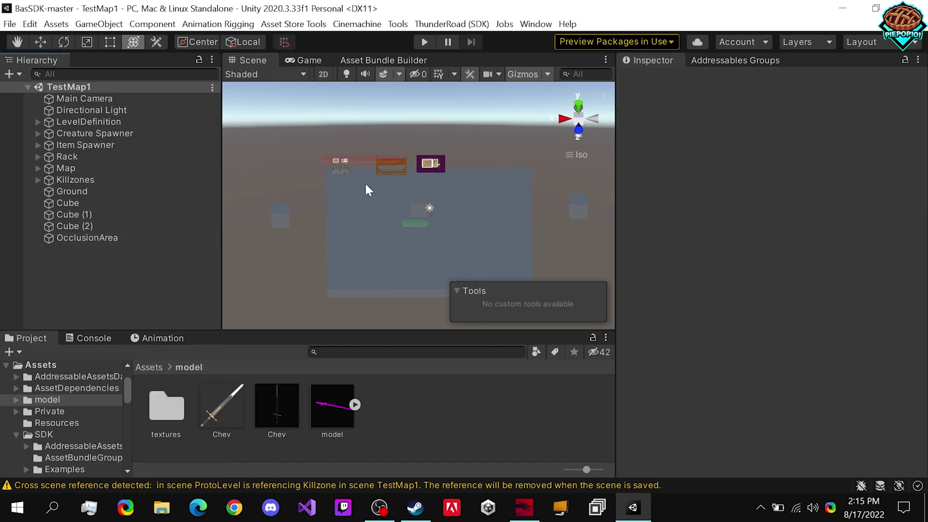
right_click(91, 257)
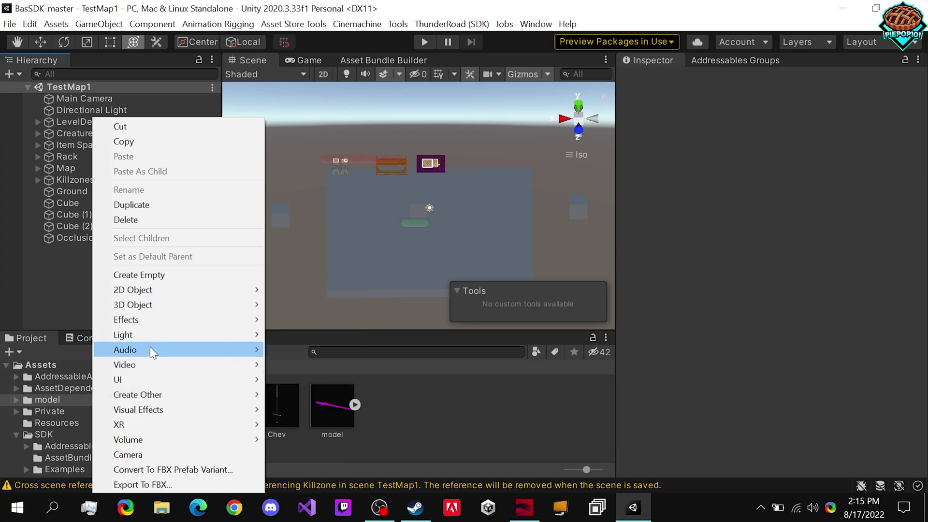
left_click(157, 455)
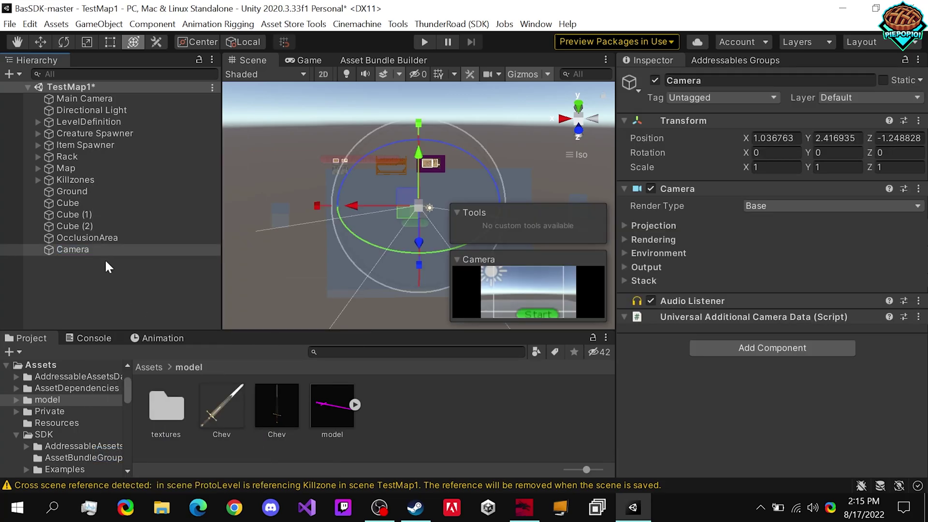
left_click(104, 260)
left_click(106, 269)
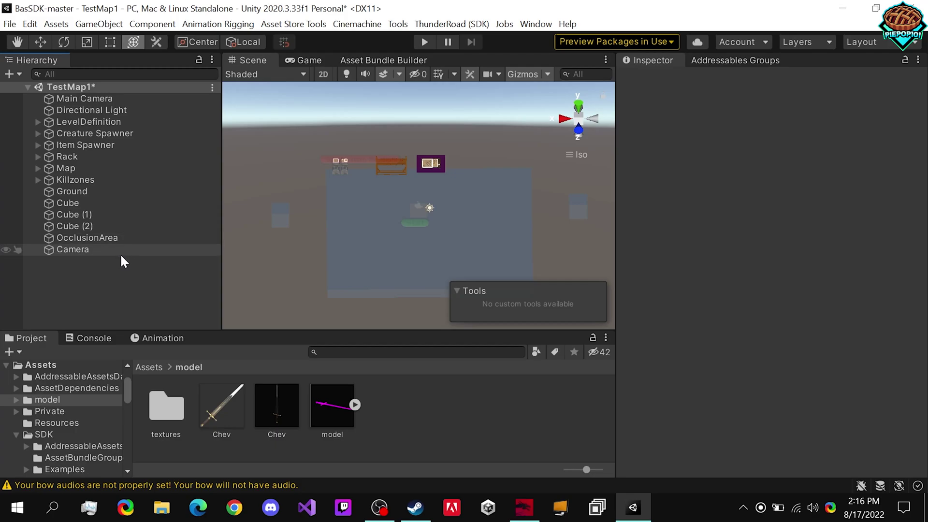
left_click(122, 251)
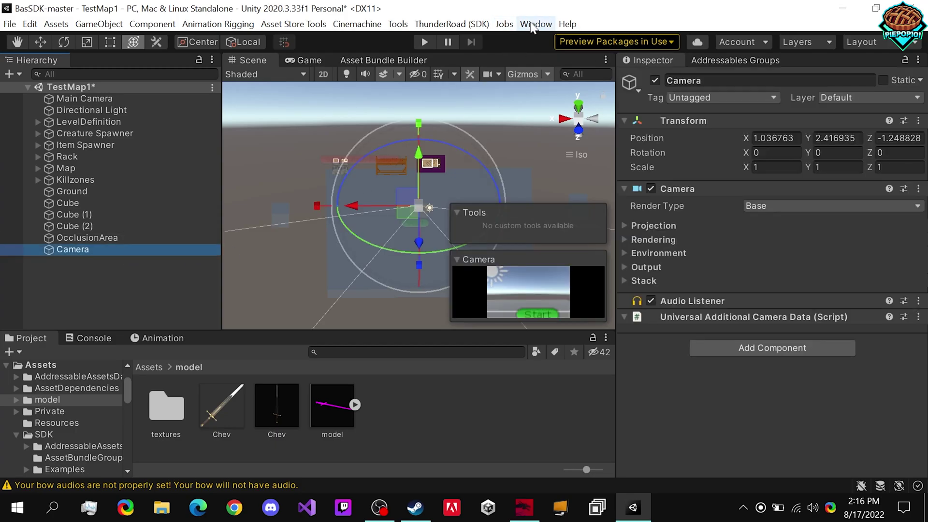
Open the Occlusion Culling window and bake the scene's occlusion data
left_click(534, 25)
mouse_move(609, 276)
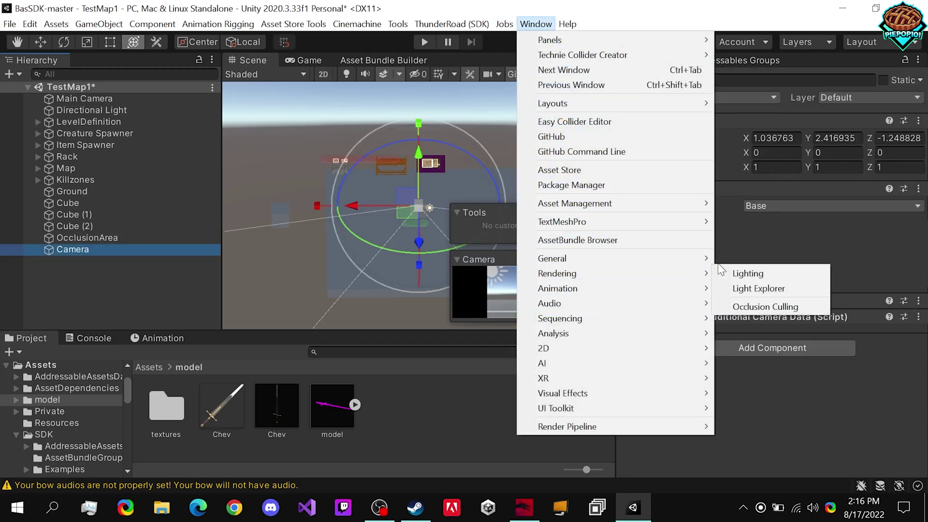
left_click(749, 305)
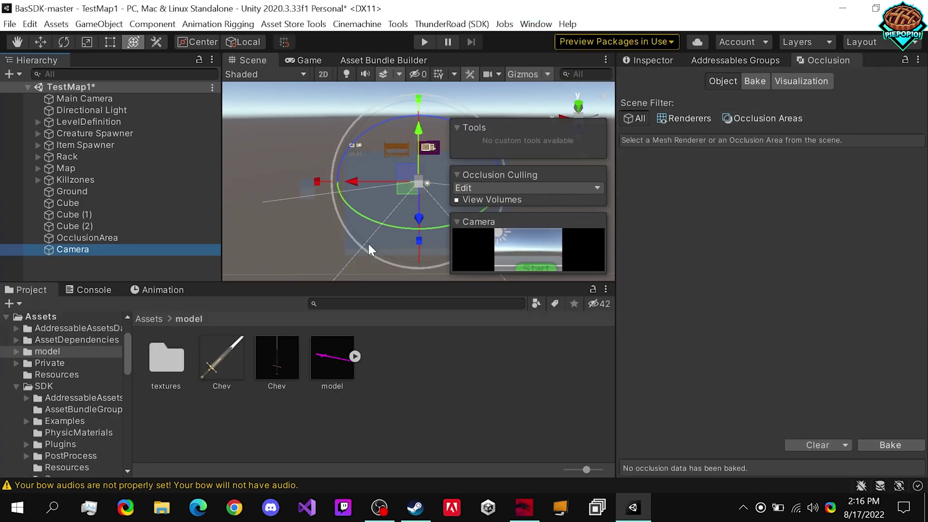
left_click(881, 444)
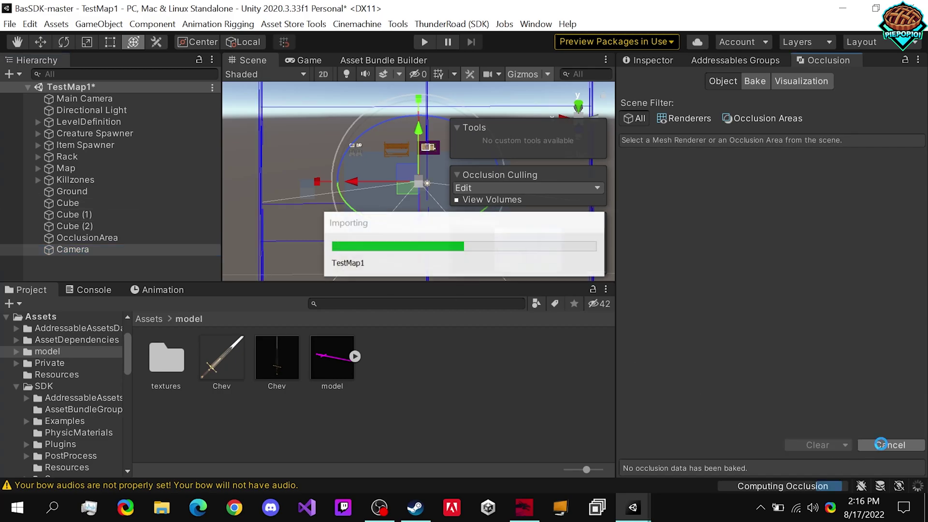
Rotate the new Camera in several directions to examine how occlusion culling hides objects outside its view
left_click_drag(373, 207, 221, 264, "alt")
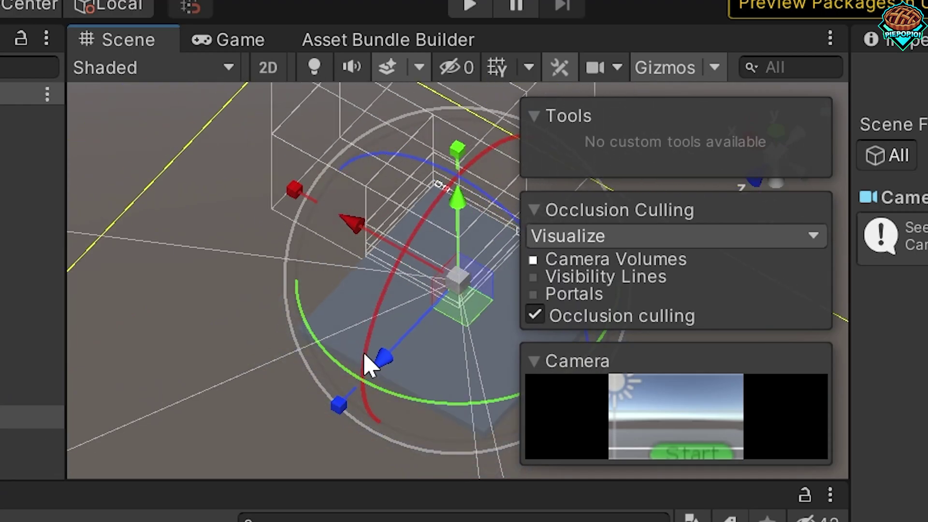
middle_click_drag(367, 365, 172, 265)
left_click_drag(172, 265, 365, 414, "alt")
right_click_drag(365, 415, 363, 421)
middle_click_drag(213, 319, 375, 297)
left_click_drag(367, 293, 399, 285)
left_click_drag(419, 375, 506, 159, "alt")
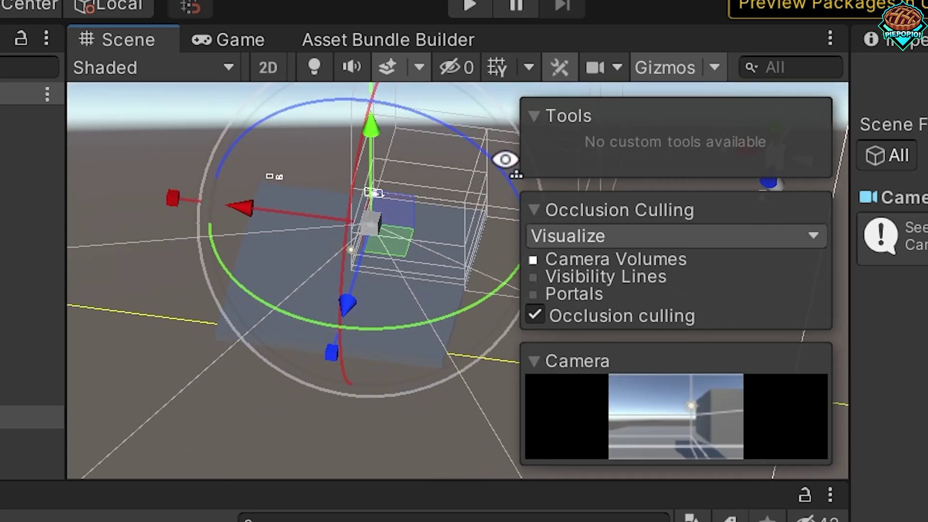
middle_click_drag(374, 298, 397, 313)
left_click_drag(428, 340, 416, 368)
scroll(264, 245, "up", 10)
left_click_drag(203, 309, 420, 377, "alt")
left_click_drag(505, 364, 154, 392)
key("y")
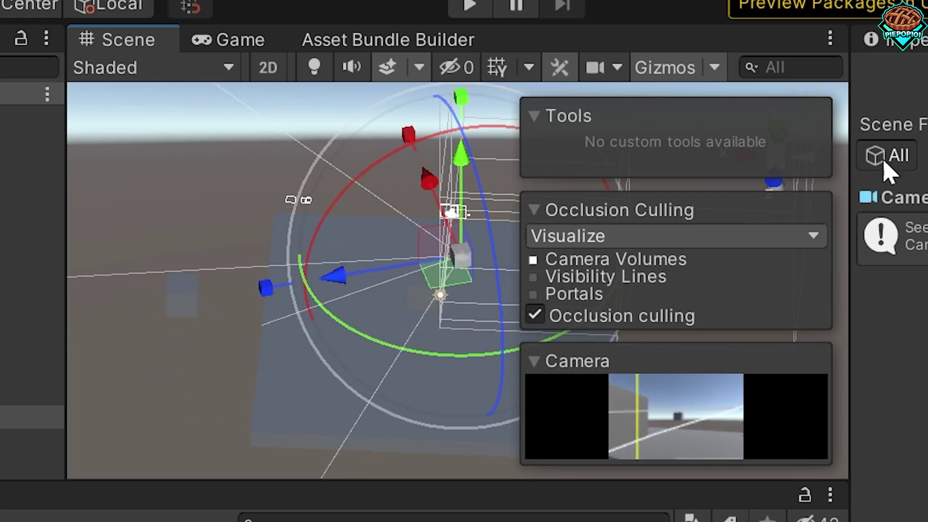
left_click_drag(433, 372, 926, 413)
middle_click_drag(386, 314, 235, 306)
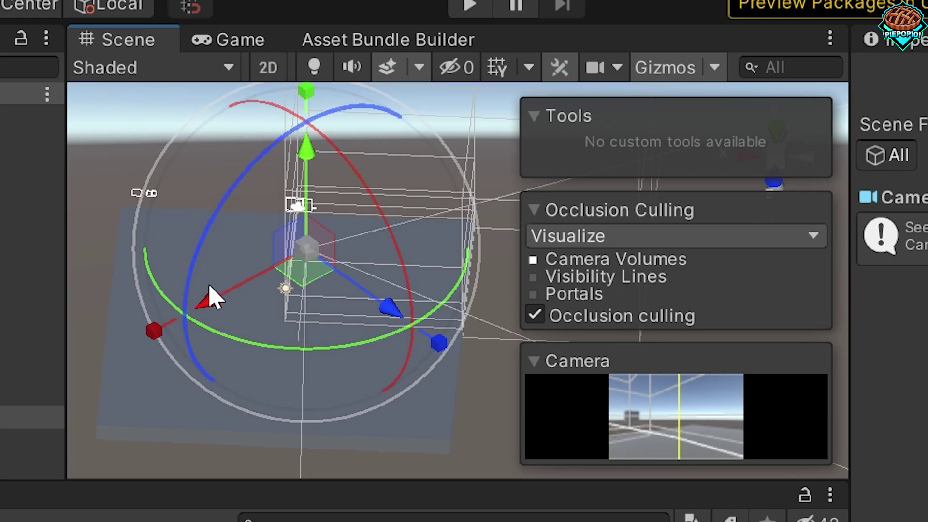
left_click_drag(259, 367, 247, 290)
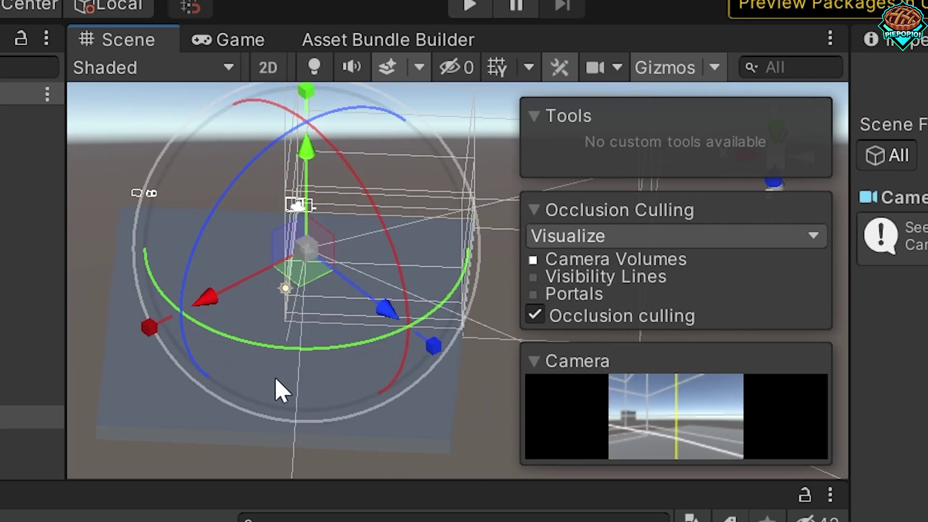
left_click_drag(267, 345, 383, 357)
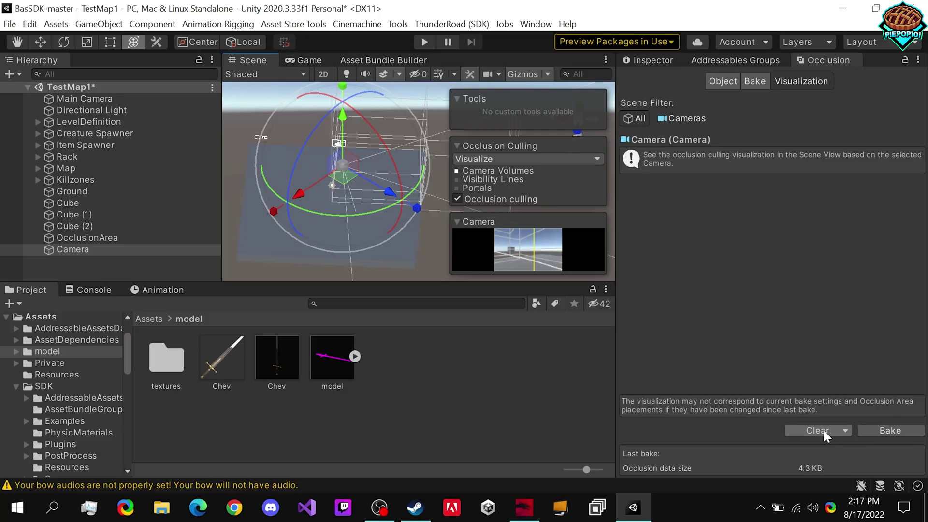
left_click(822, 430)
Mark the original cube as static
left_click(75, 180)
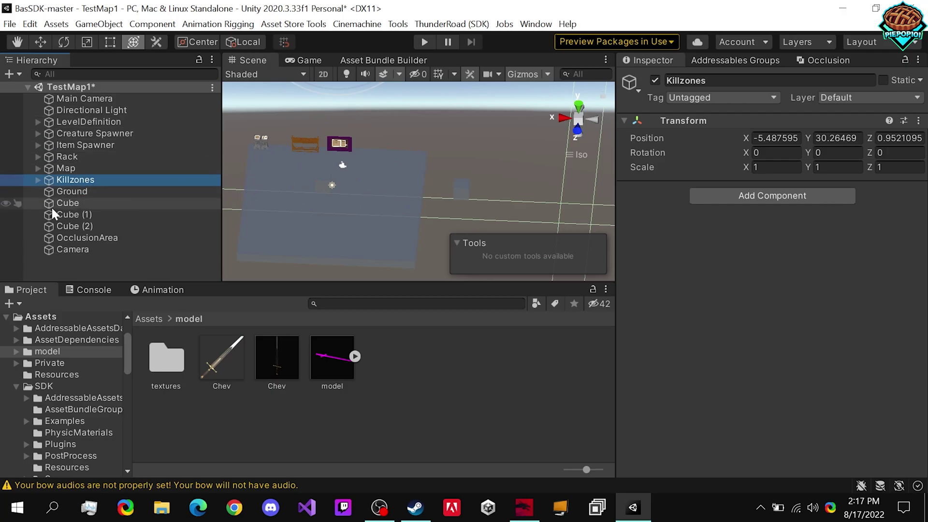
left_click(65, 203)
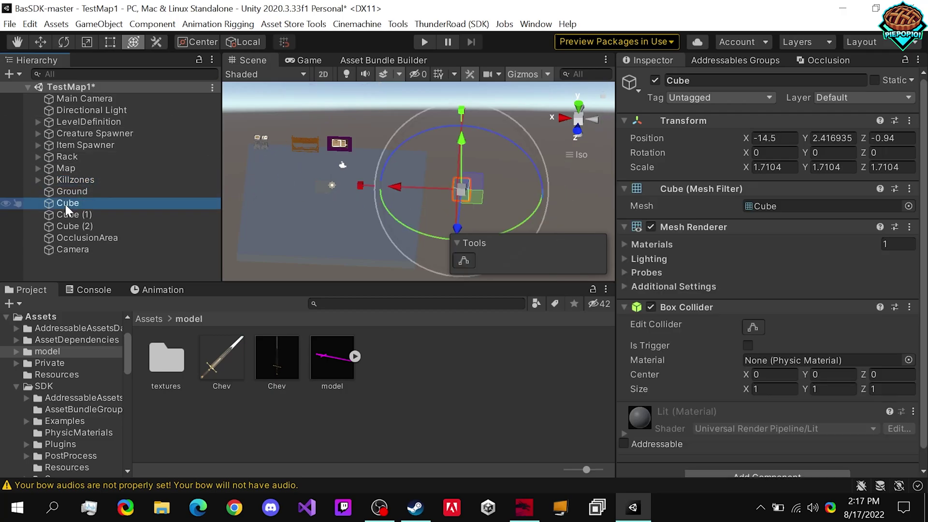
left_click(912, 80)
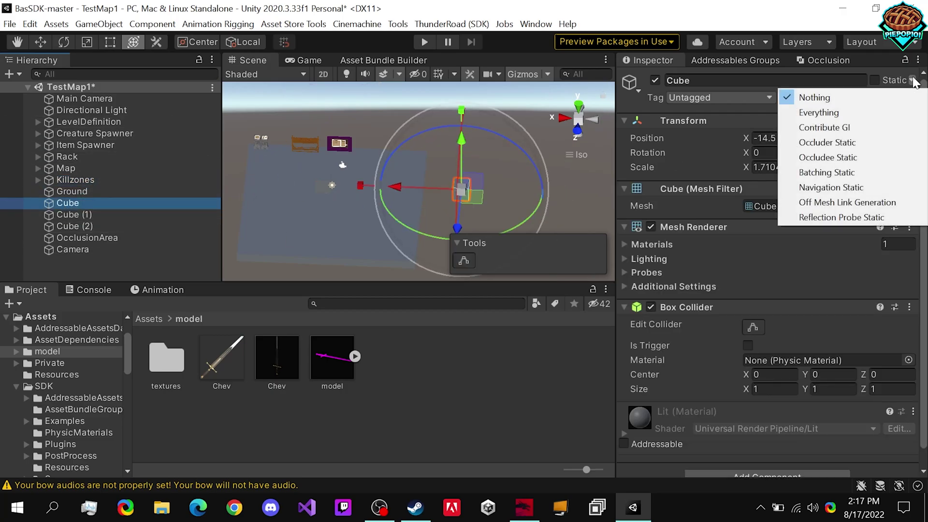
left_click(825, 158)
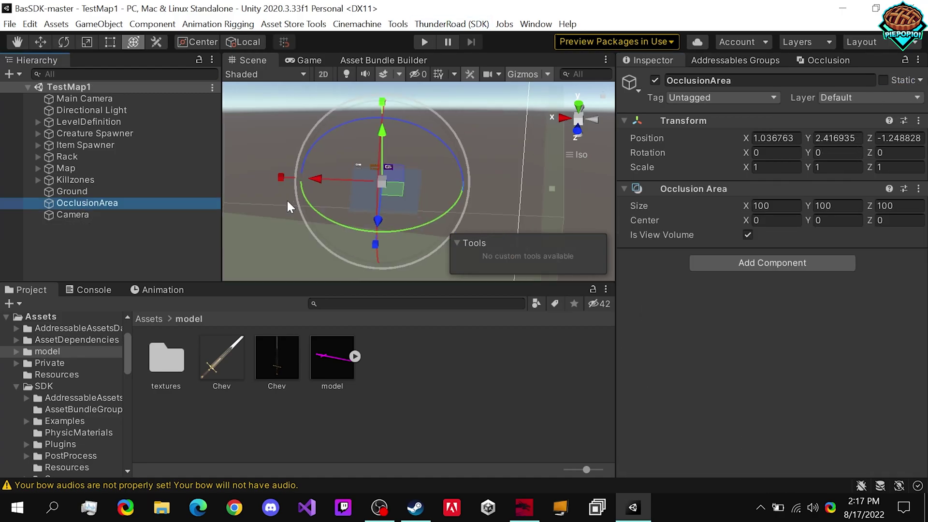
Close the Occlusion window, and open the Lighting window docked alongside the Inspector
scroll(287, 200, "up", 10)
middle_click_drag(304, 198, 364, 204)
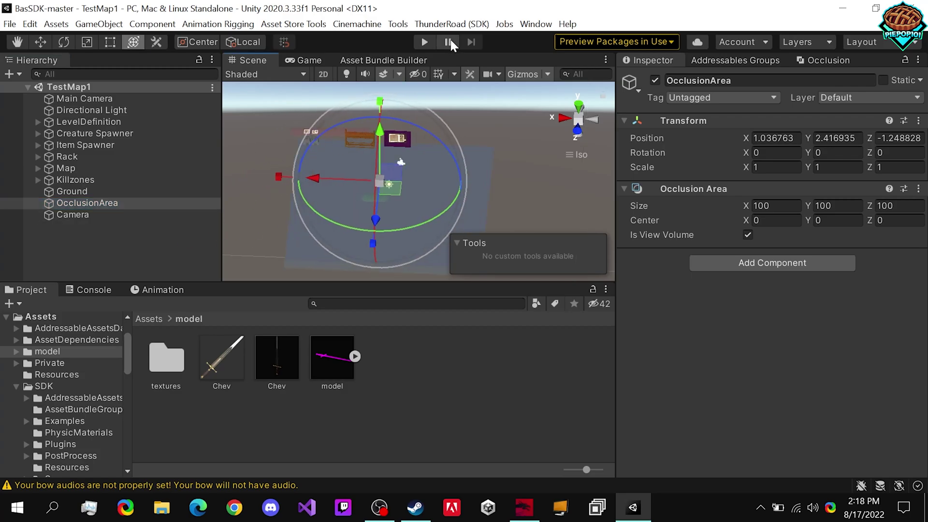
right_click(822, 60)
left_click(823, 83)
left_click(534, 25)
mouse_move(576, 288)
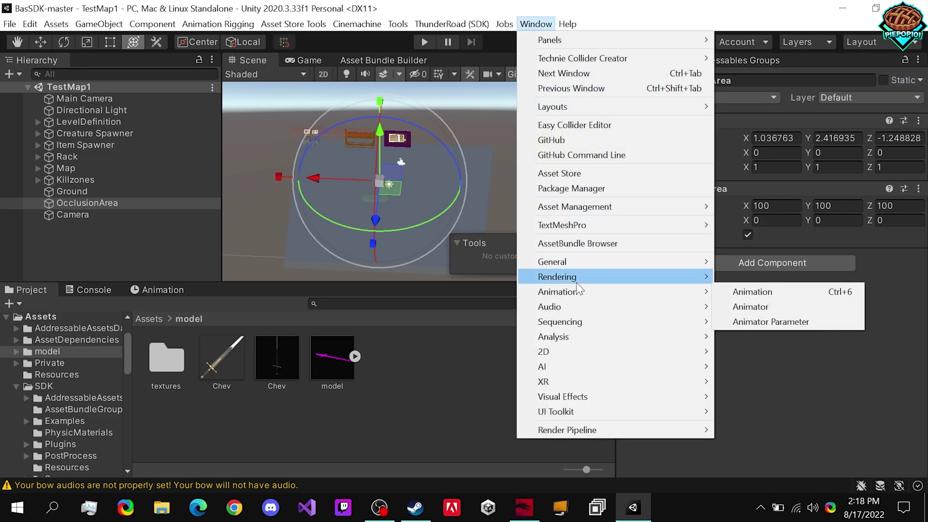
left_click(758, 277)
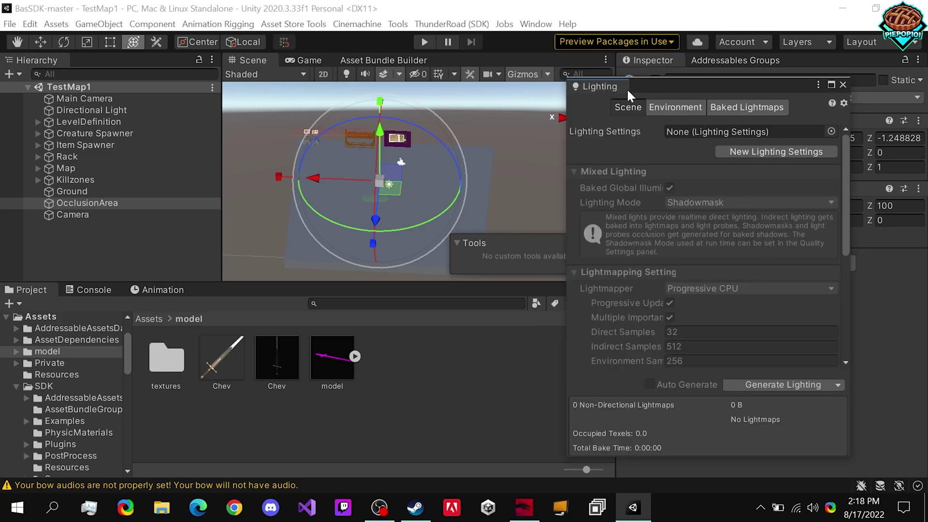
left_click_drag(762, 68, 781, 62)
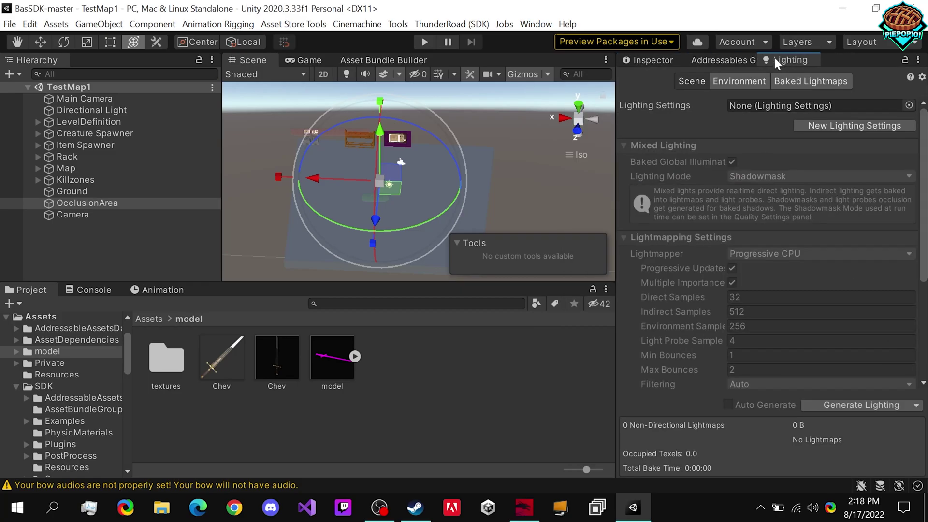
Set the Directional Light's mode to Baked
left_click(114, 110)
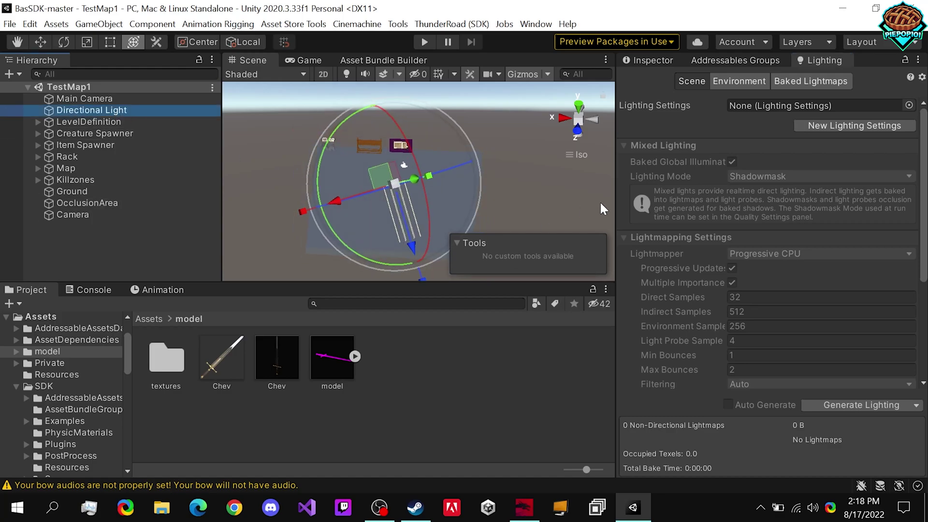
left_click(652, 60)
left_click(770, 247)
left_click(773, 292)
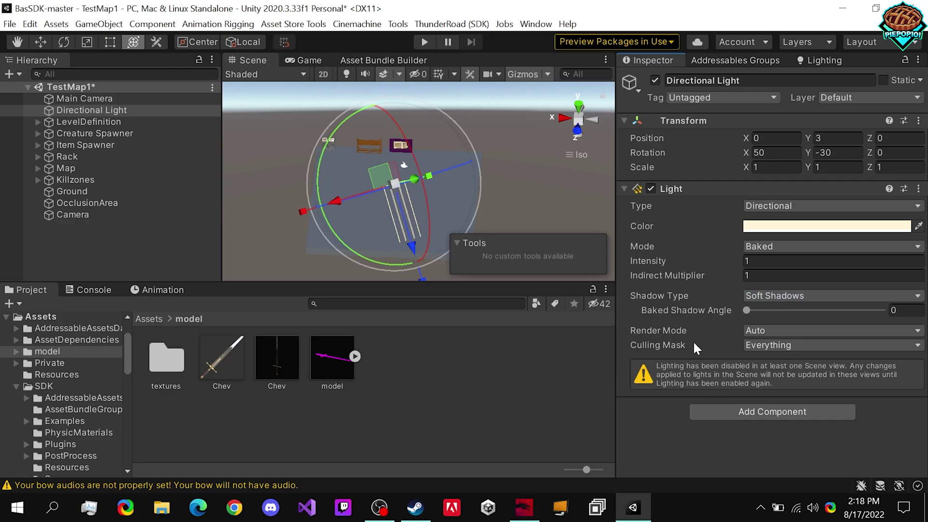
Create a new Lighting Settings asset for the scene, keeping its default name
left_click(817, 62)
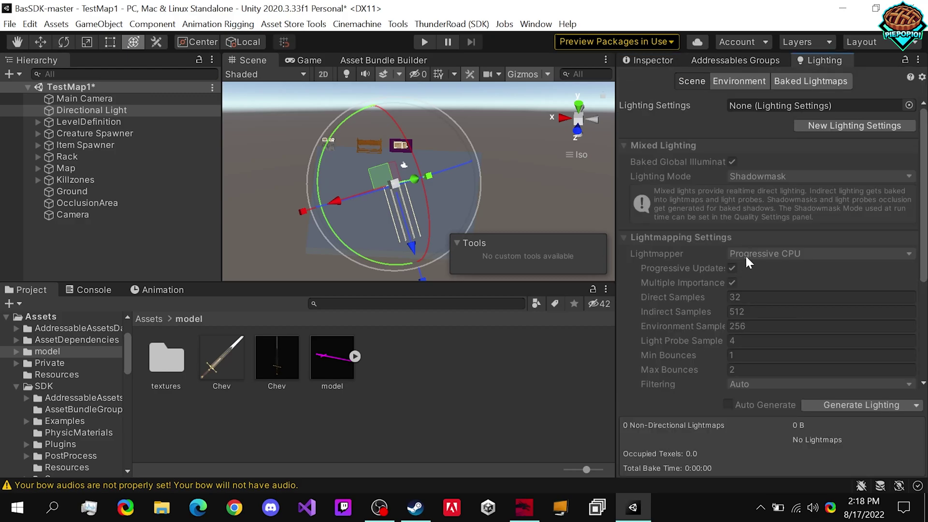
left_click(845, 126)
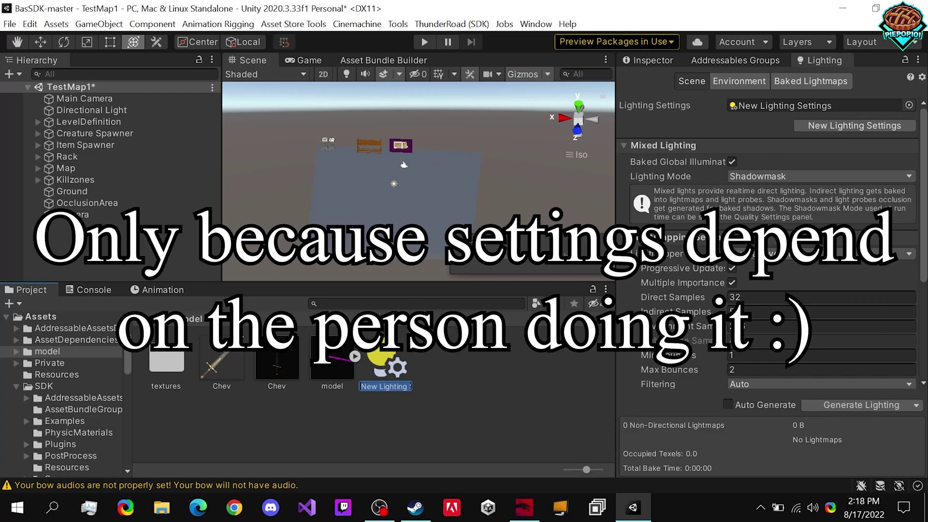
left_click(393, 372)
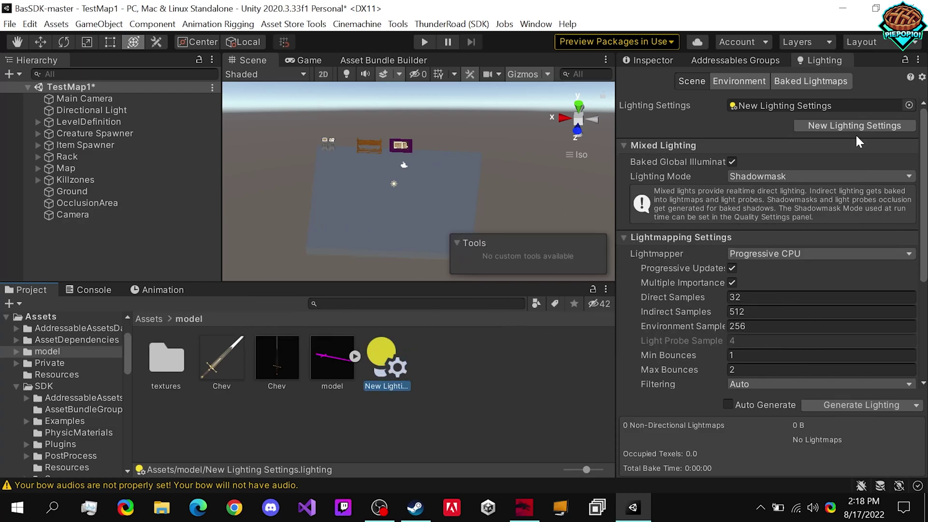
Set the Lightmapper in the lightmapping settings to Progressive GPU (Preview)
left_click(772, 255)
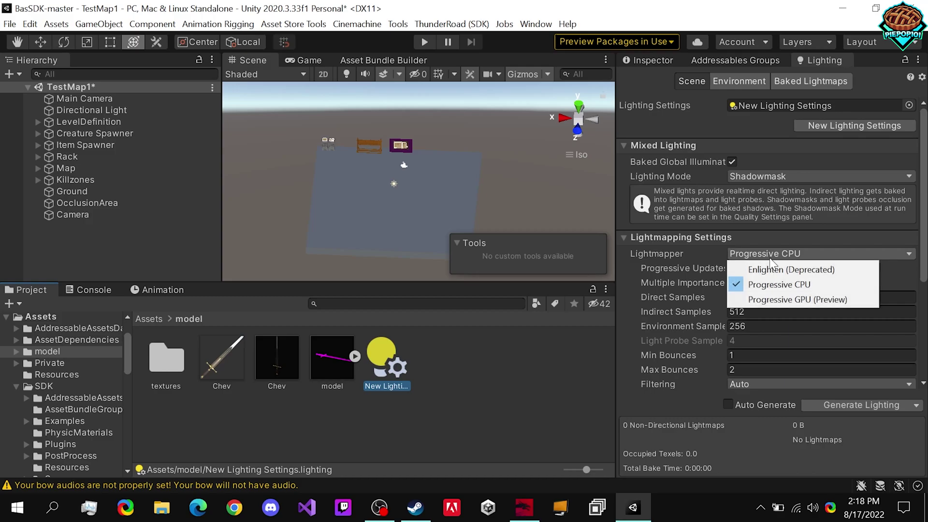
left_click(774, 300)
scroll(735, 297, "down", 2)
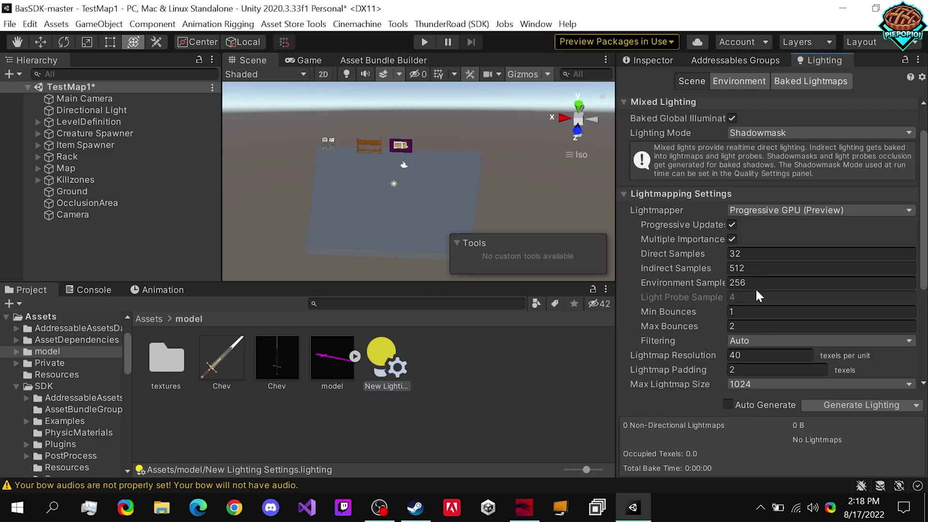
Set the Lightmap Resolution to 20 texels per unit and the Max Lightmap Size to 512
scroll(755, 288, "down", 3)
left_click(735, 313)
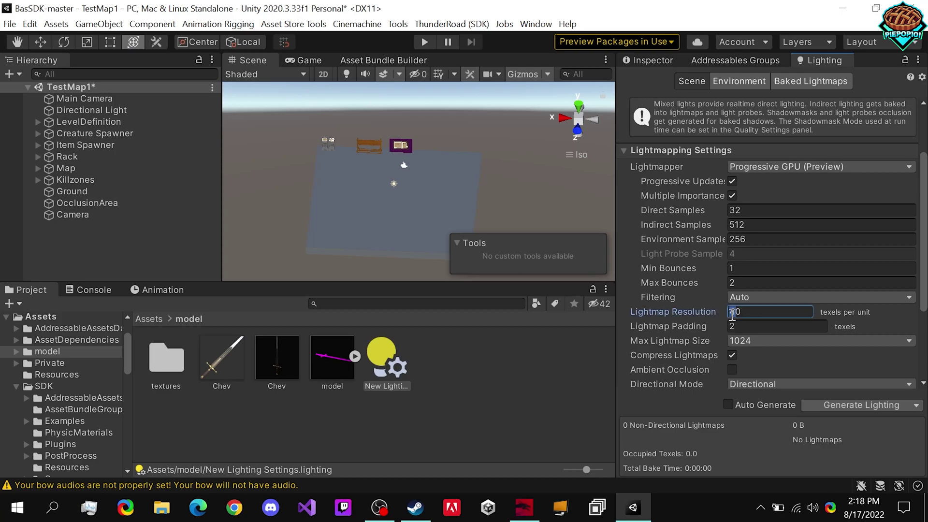
type("2")
left_click(770, 340)
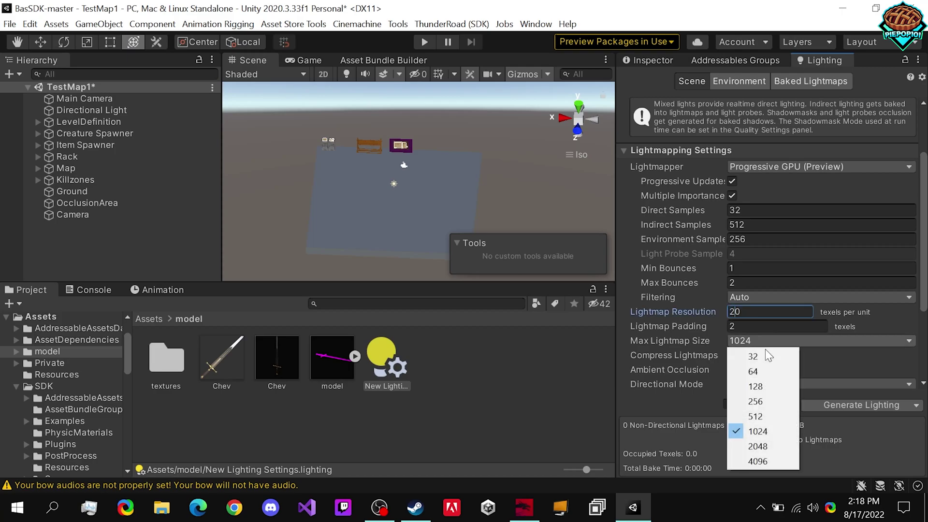
left_click(755, 414)
Set the Mixed Lighting mode to Baked Indirect
scroll(643, 283, "down", 6)
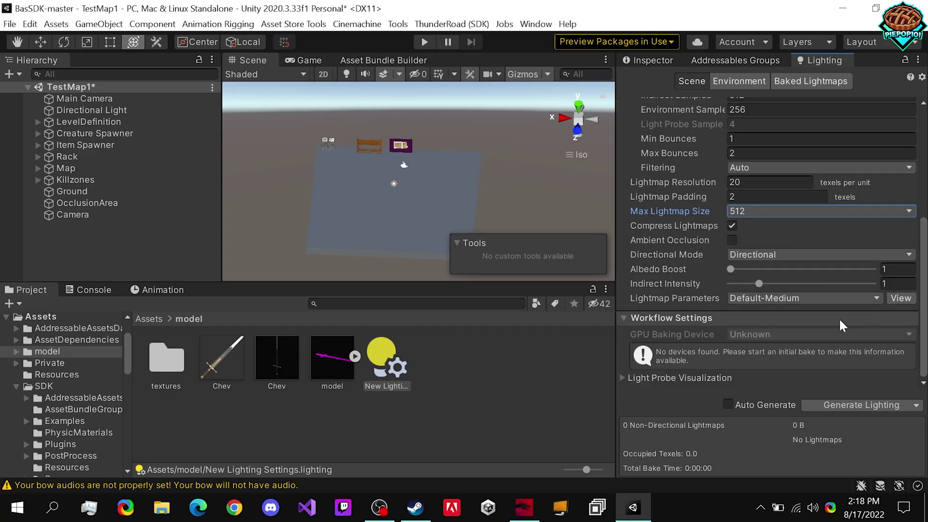
scroll(689, 306, "up", 9)
left_click(780, 177)
left_click(780, 193)
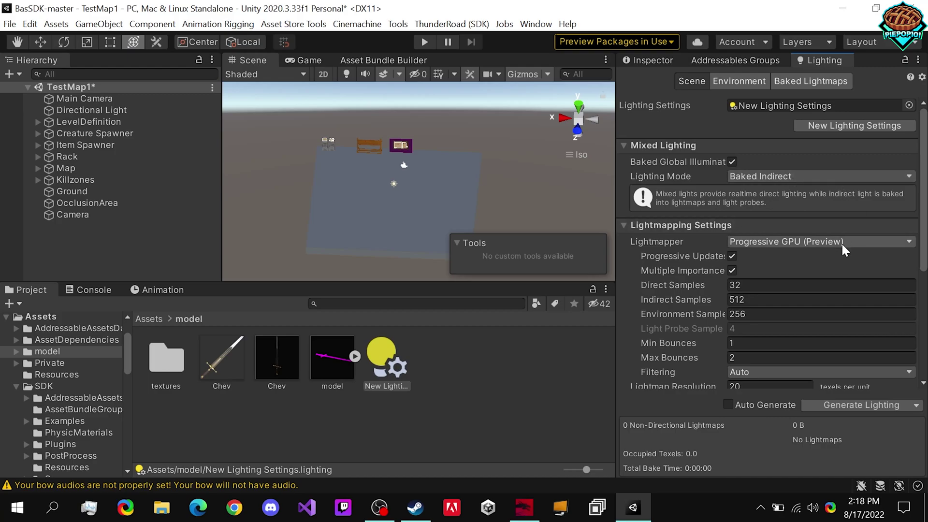
Generate the baked lighting for TestMap1 and orbit around the ground to view it
scroll(798, 271, "down", 4)
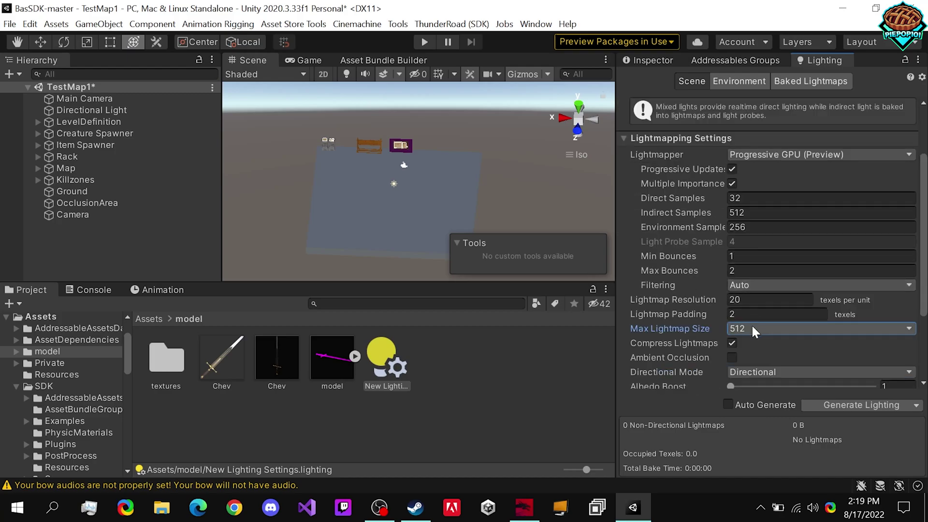
scroll(753, 327, "down", 5)
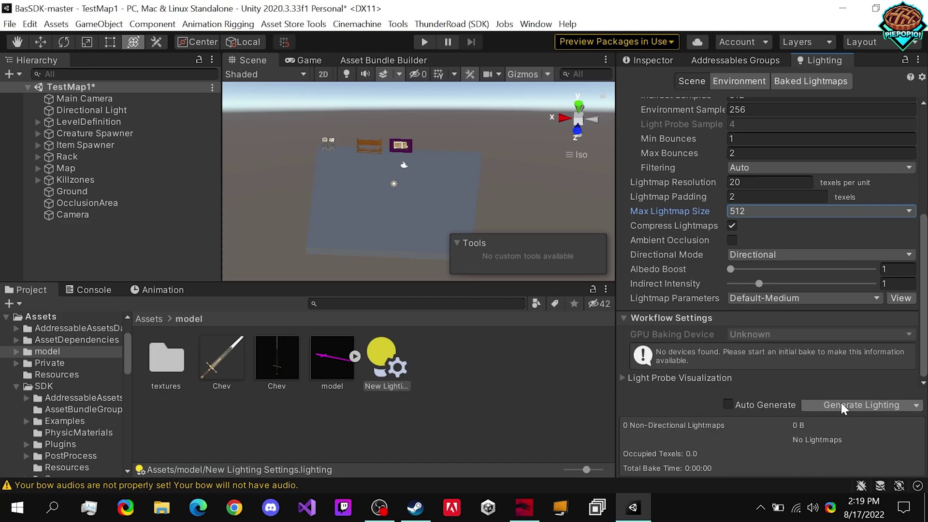
left_click(841, 405)
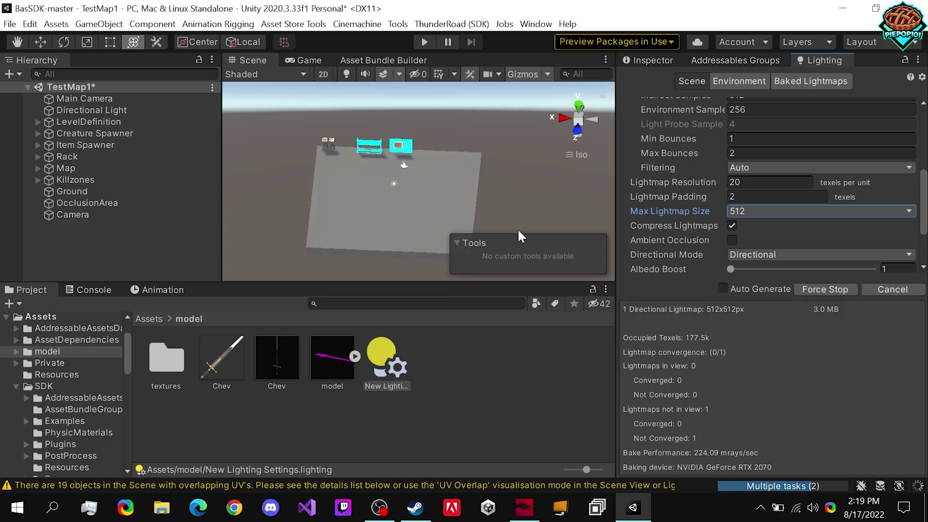
right_click_drag(403, 206, 347, 203)
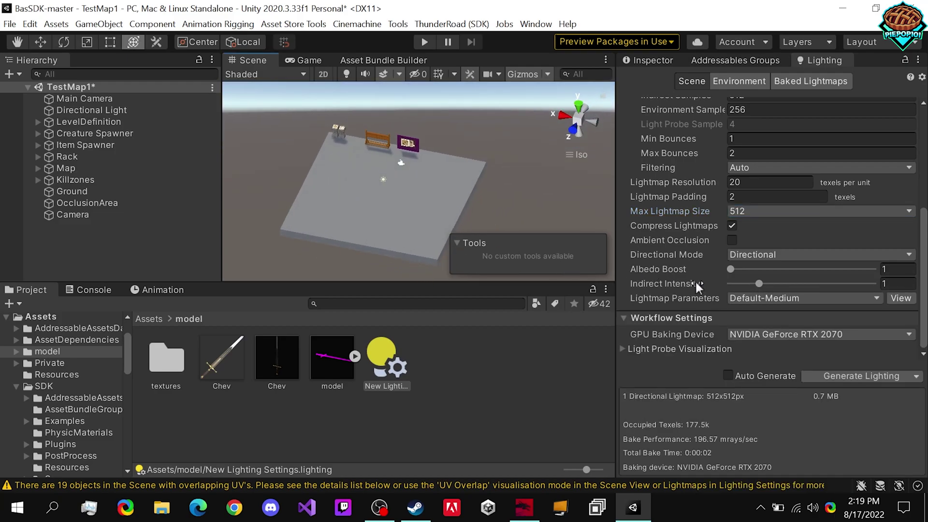
Locate the baked lightmap in the TestMap1 asset folder and examine the import settings of Lightmap-0_comp_dir
left_click(794, 80)
left_click(665, 152)
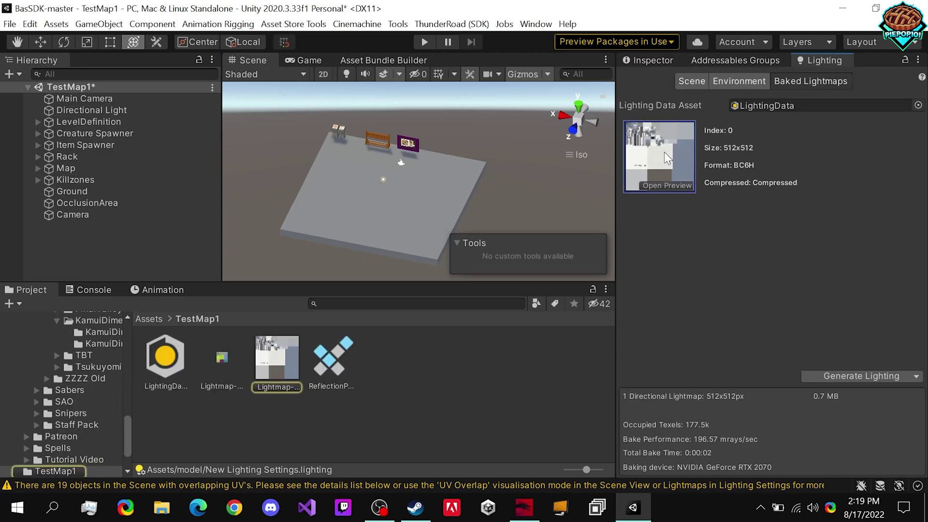
left_click(219, 377)
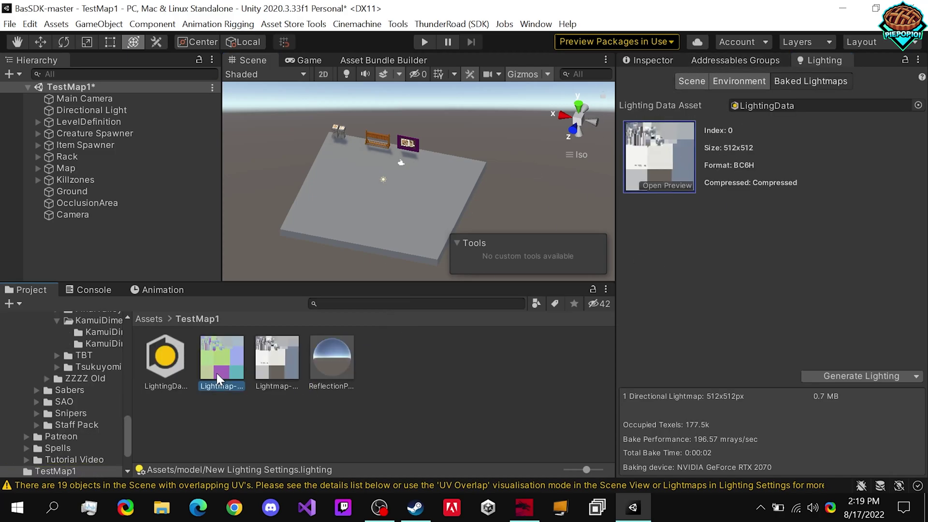
left_click(659, 66)
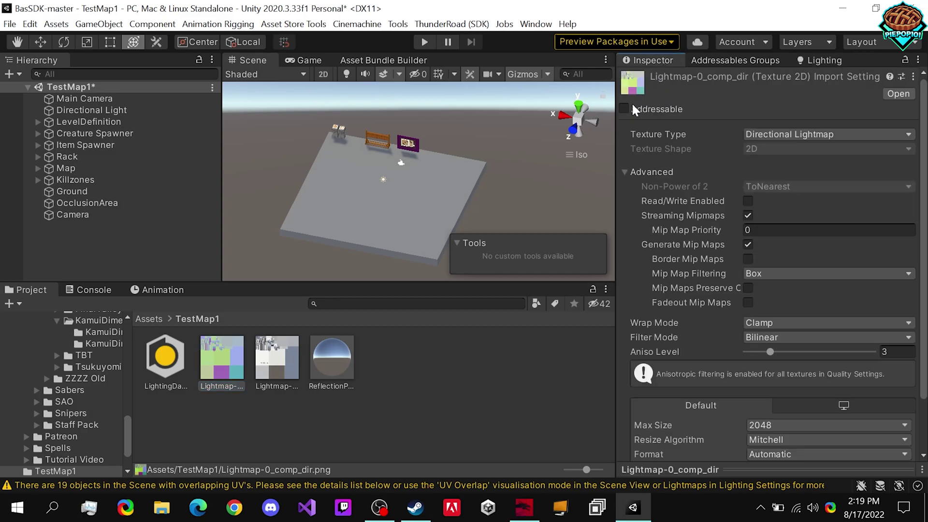
scroll(705, 300, "down", 5)
Examine the baked shadows beneath the rack, map board and item spawner in the scene
scroll(342, 237, "up", 2)
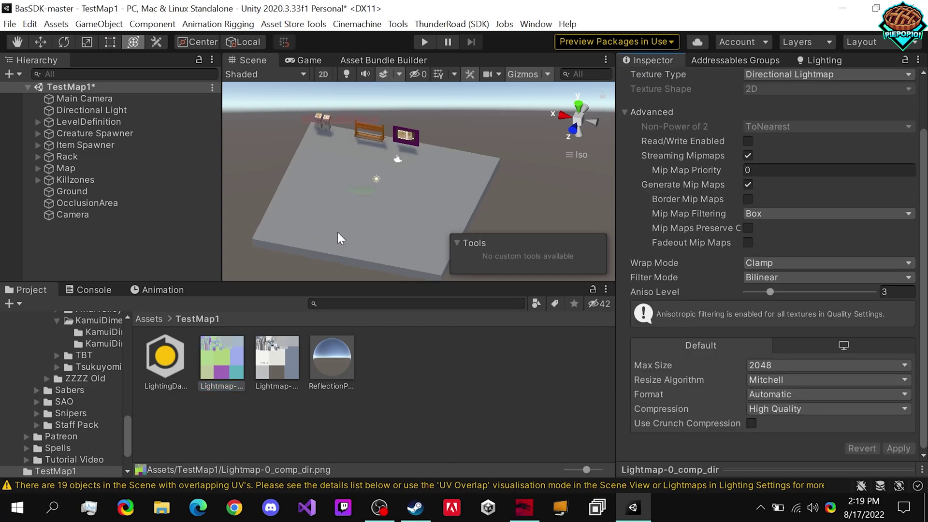
scroll(375, 180, "up", 3)
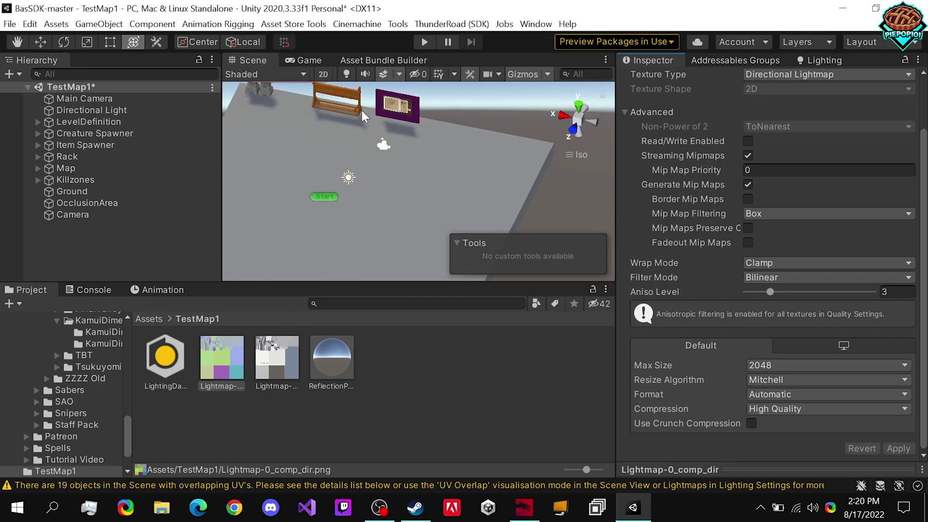
scroll(347, 200, "down", 3)
right_click_drag(380, 188, 475, 151)
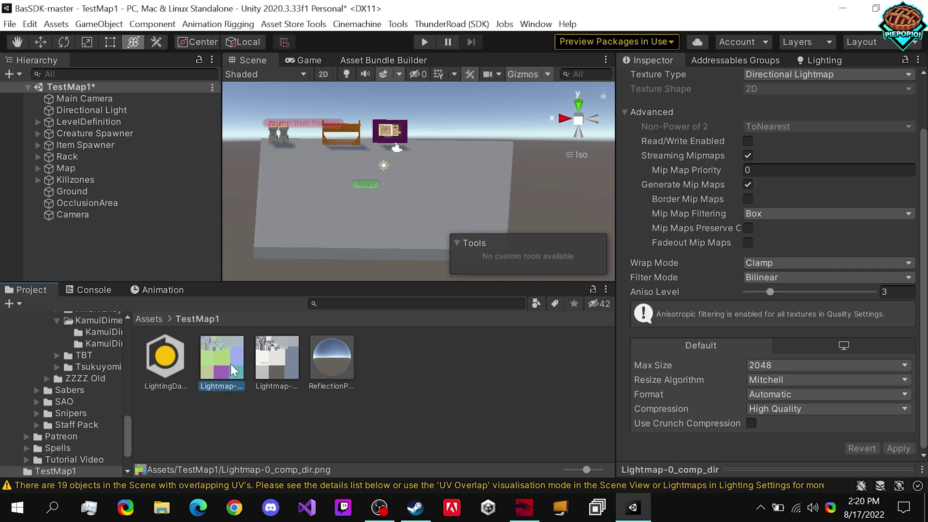
Enable Use Crunch Compression on both baked lightmap textures and apply the import settings
left_click(290, 367, "ctrl")
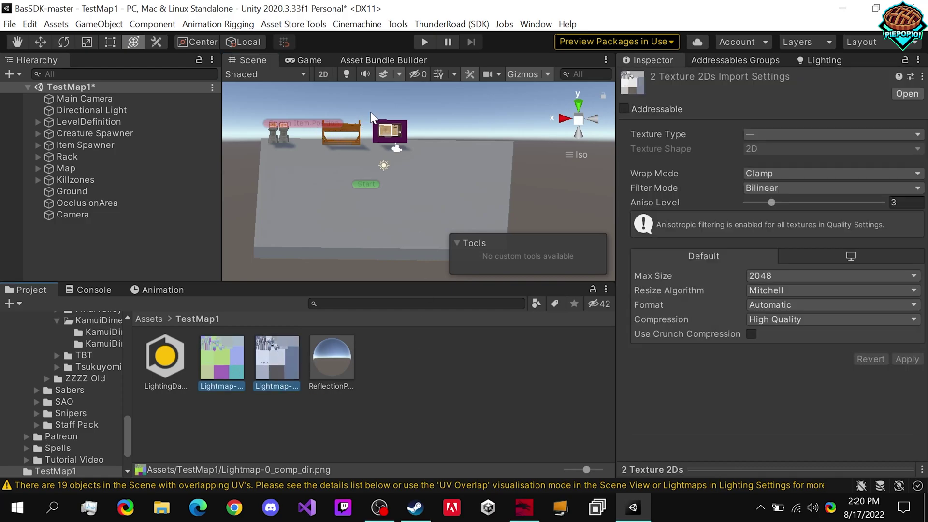
scroll(332, 103, "up", 2)
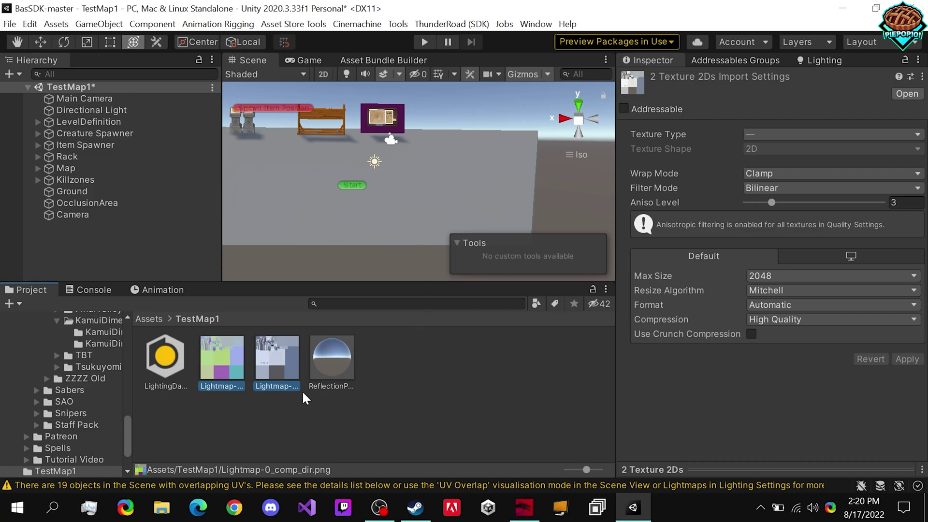
left_click(751, 334)
left_click(916, 377)
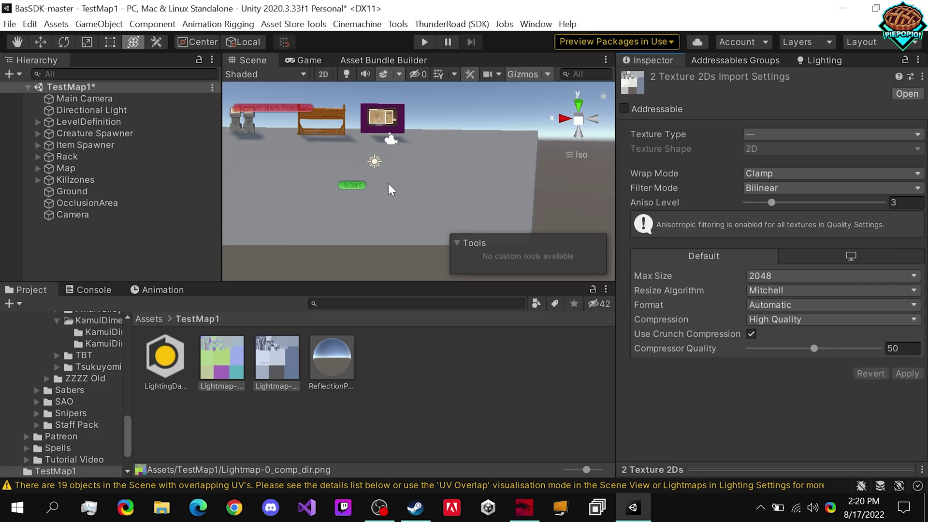
Delete Main Camera and Camera from TestMap1 and save the scene
left_click(448, 389)
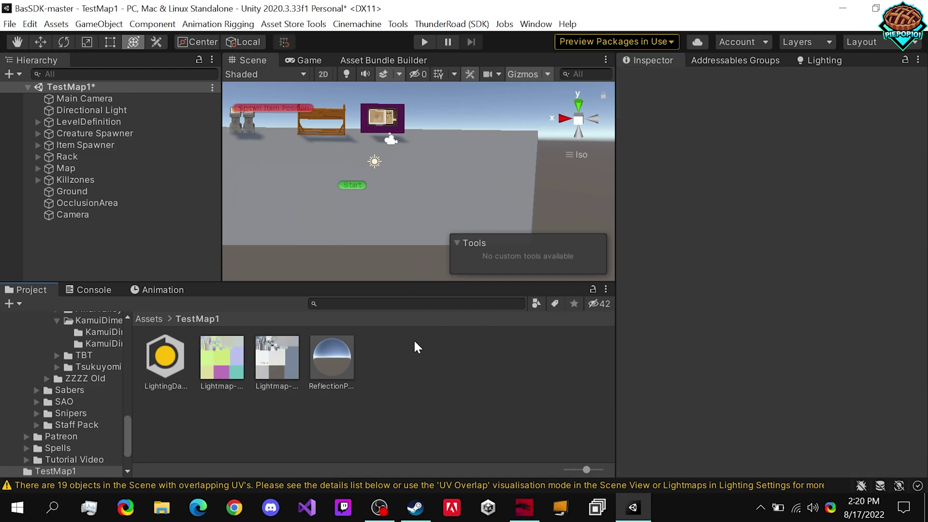
key("ctrl+s")
left_click(129, 215)
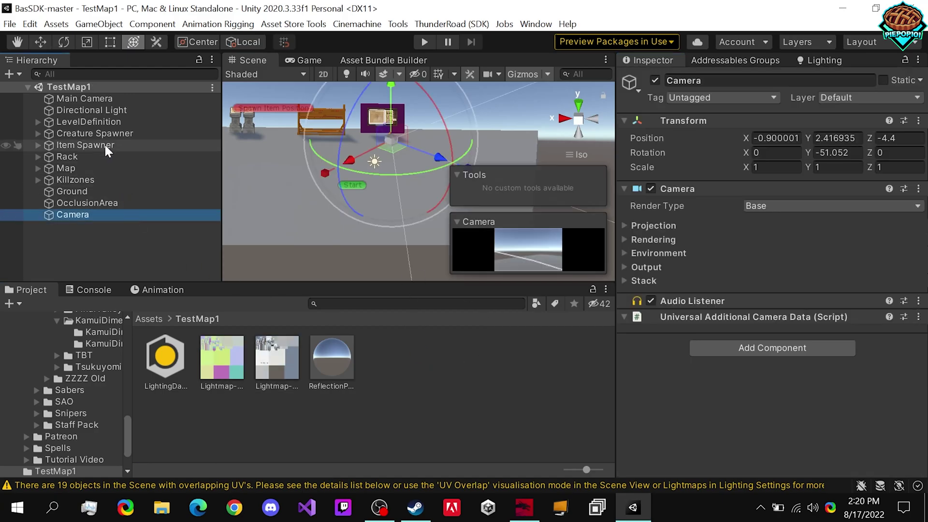
left_click(100, 100, "ctrl")
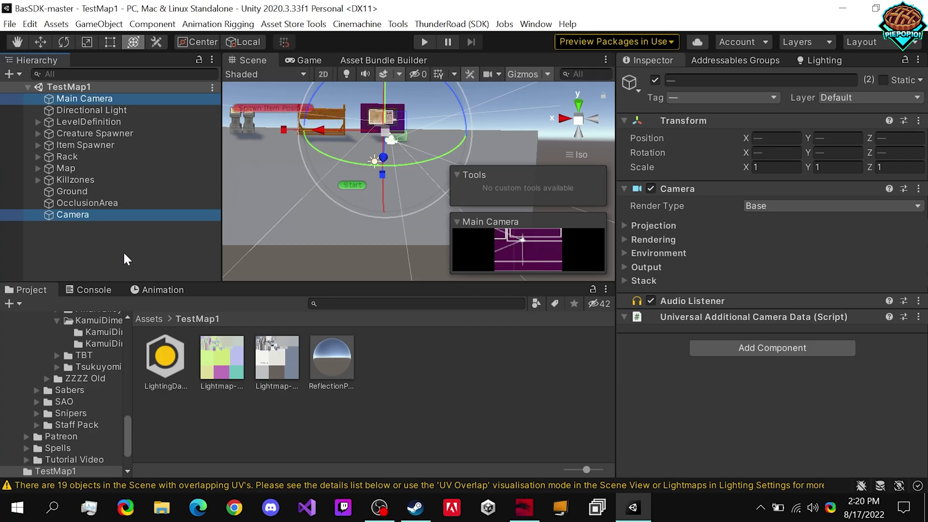
key("Delete")
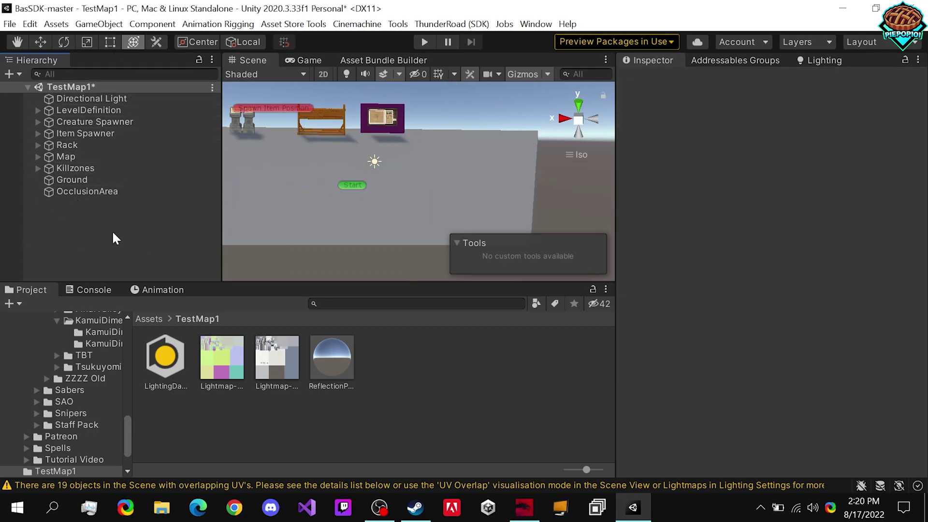
key("ctrl+s")
Examine which static flags are enabled on the Ground object
left_click(475, 177)
left_click_drag(516, 151, 326, 166, "alt")
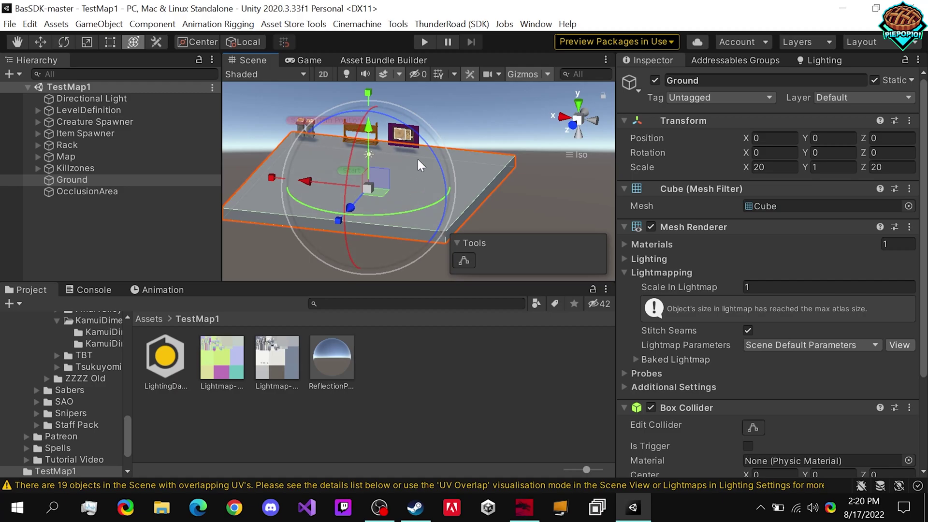
left_click(912, 80)
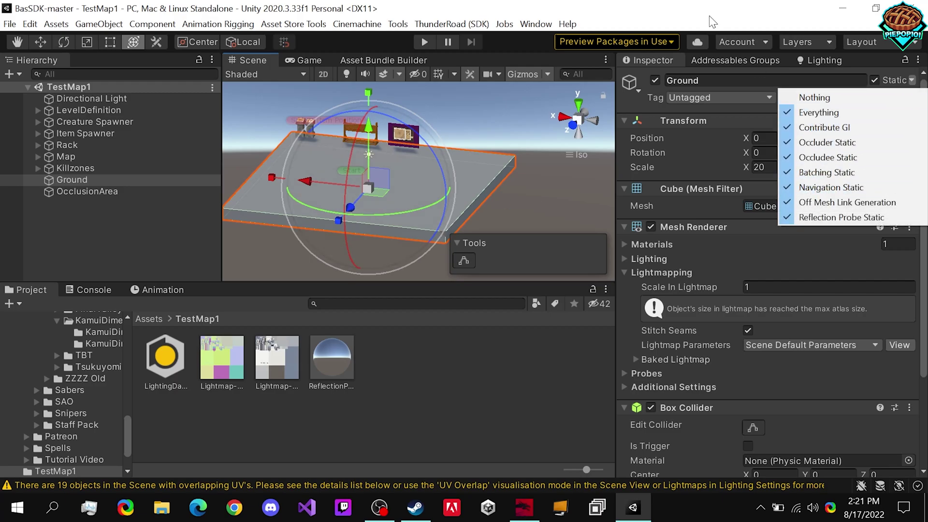
left_click(696, 9)
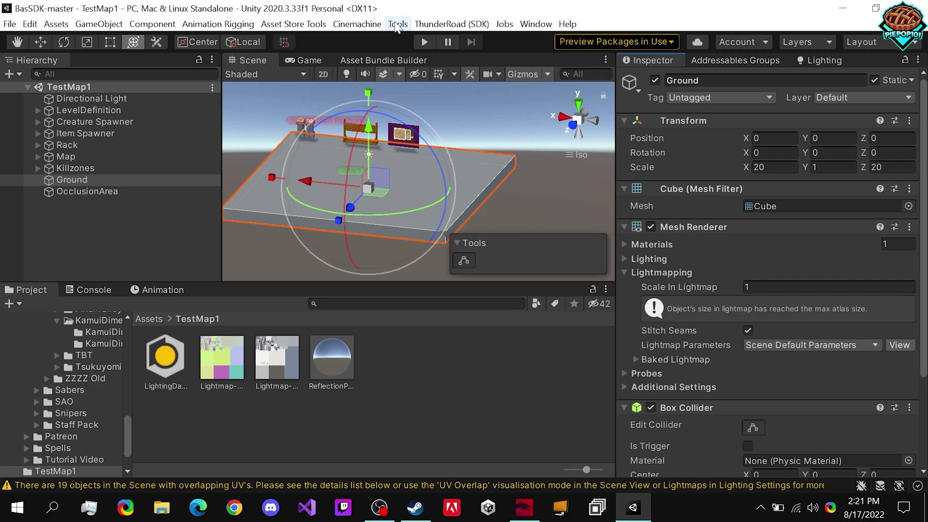
Open the AI Navigation bake settings and bake the NavMesh for the static ground
left_click(536, 24)
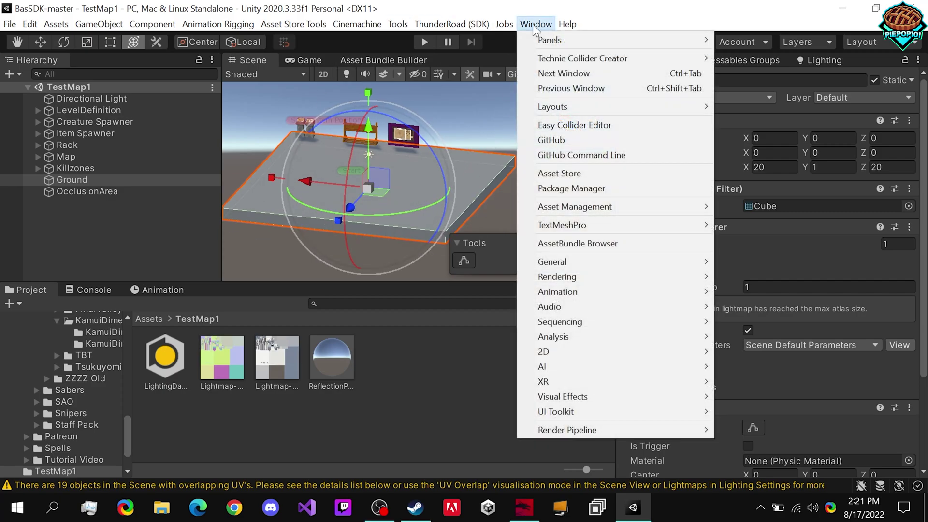
mouse_move(580, 366)
left_click(773, 368)
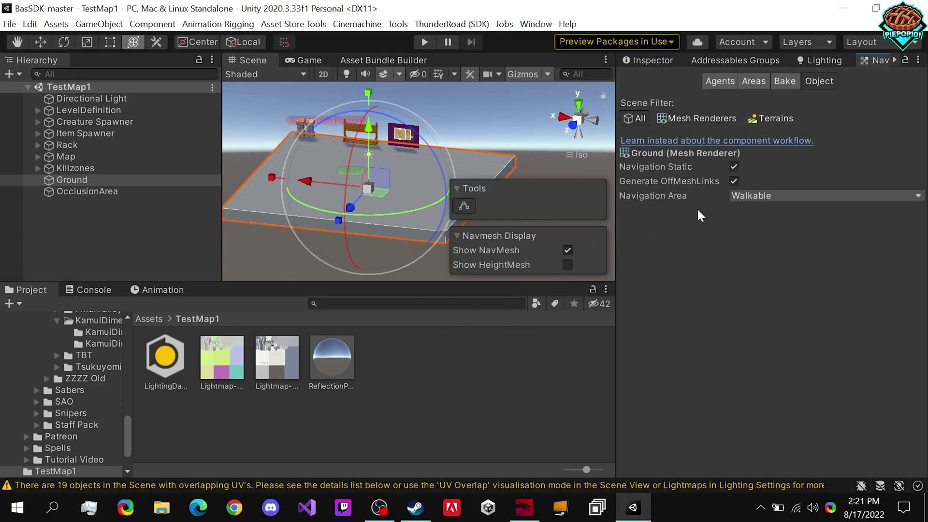
left_click(781, 81)
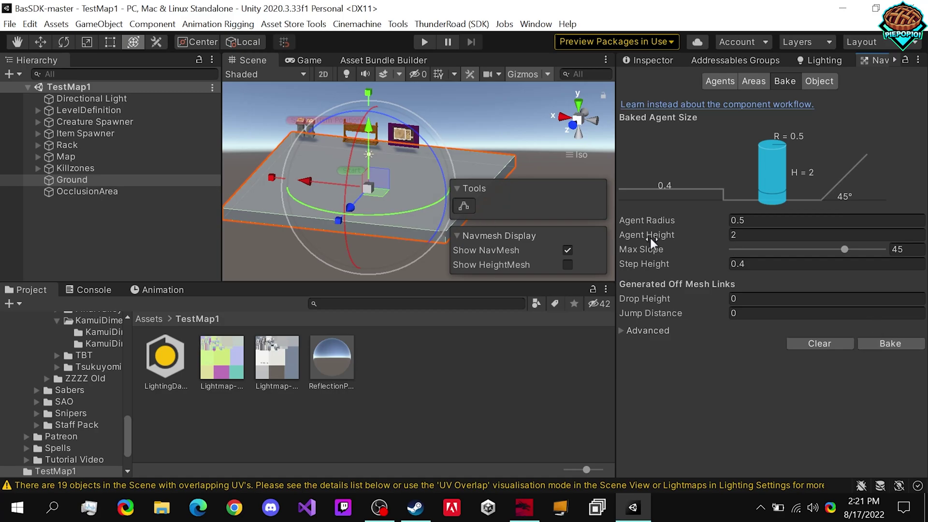
mouse_move(845, 249)
left_mouse_down()
mouse_move(807, 249)
mouse_move(845, 249)
left_mouse_up()
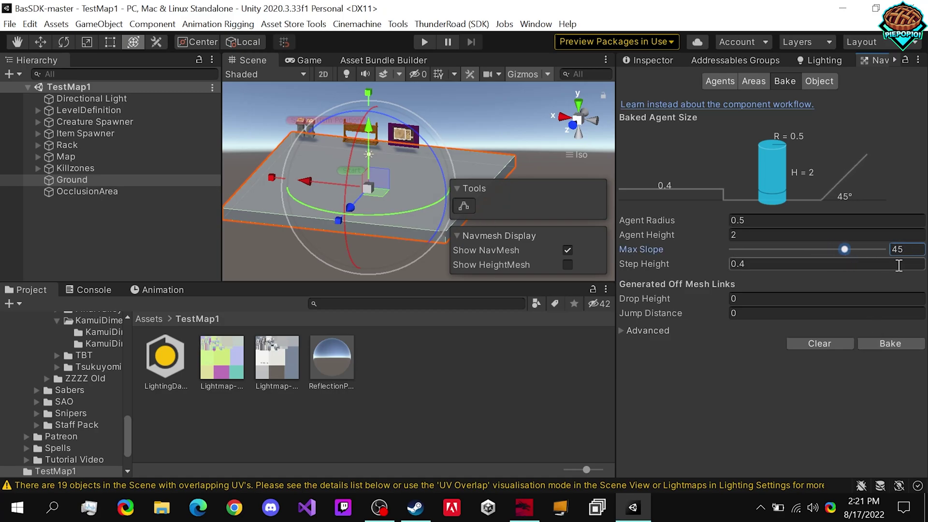
left_click(899, 346)
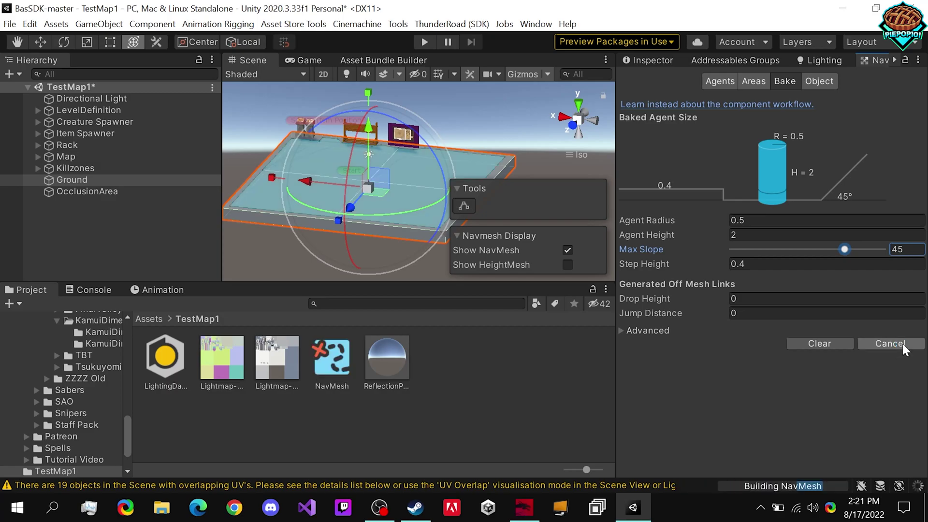
Examine the NavMesh coverage across the ground and save the scene
right_click_drag(455, 142, 295, 251)
scroll(341, 211, "down", 2)
mouse_move(347, 244)
left_mouse_down("alt")
mouse_move(244, 207)
mouse_move(356, 234)
left_mouse_up("alt")
left_click_drag(352, 151, 271, 163, "alt")
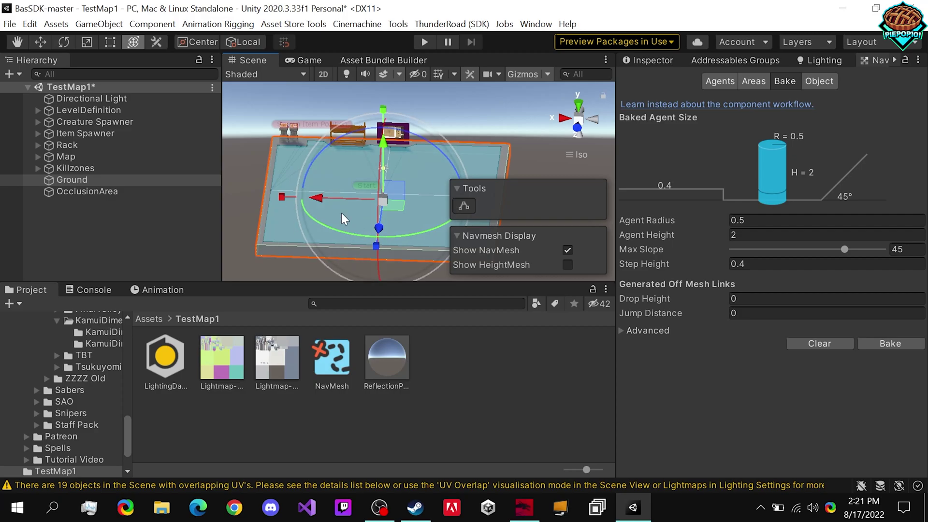
key("ctrl+s")
left_click(149, 234)
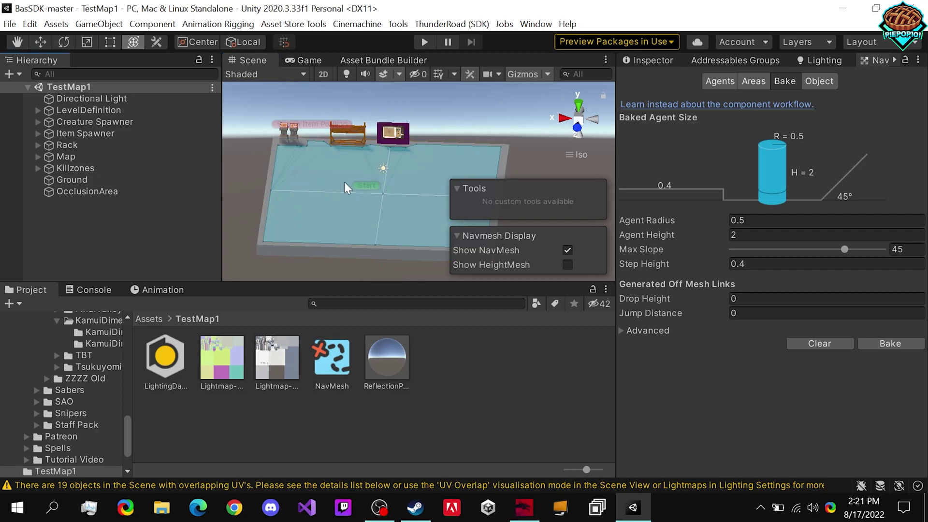
Close the Lighting and Navigation windows to tidy the workspace
left_click(665, 66)
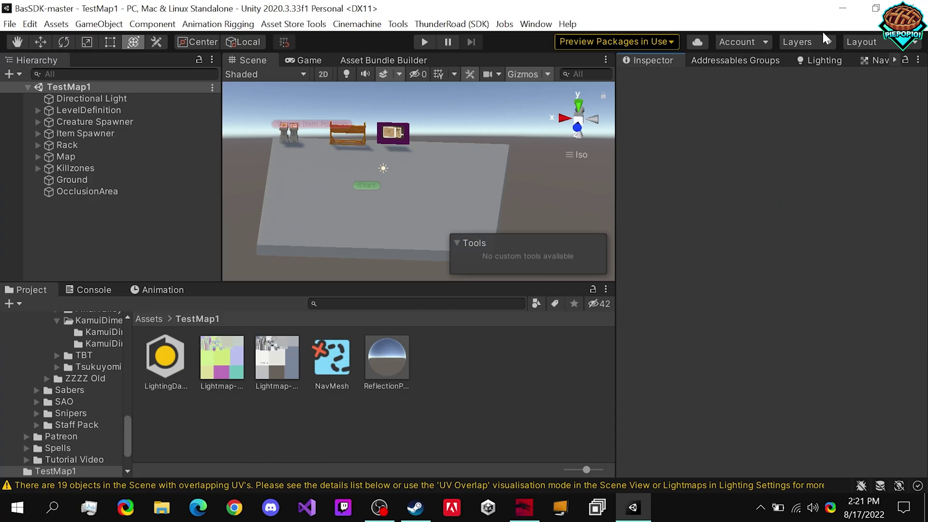
right_click(828, 61)
left_click(835, 83)
right_click(842, 63)
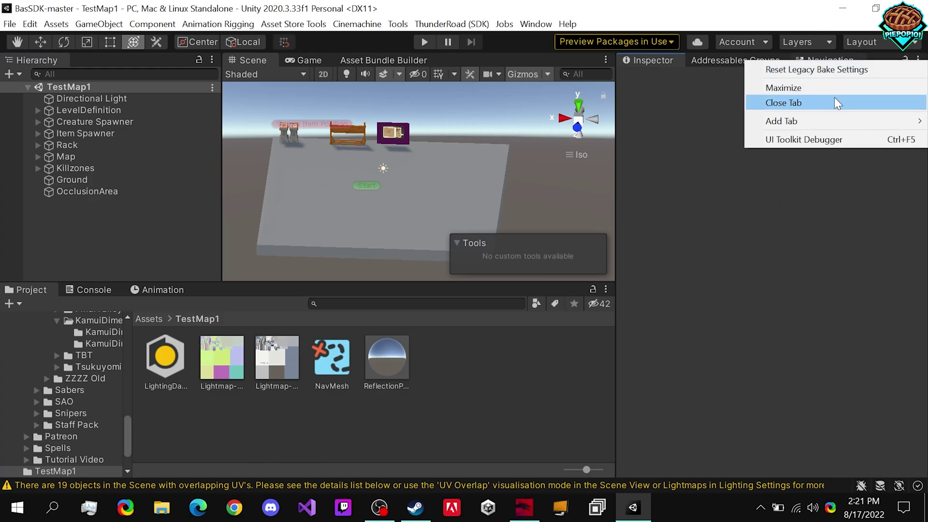
left_click(848, 102)
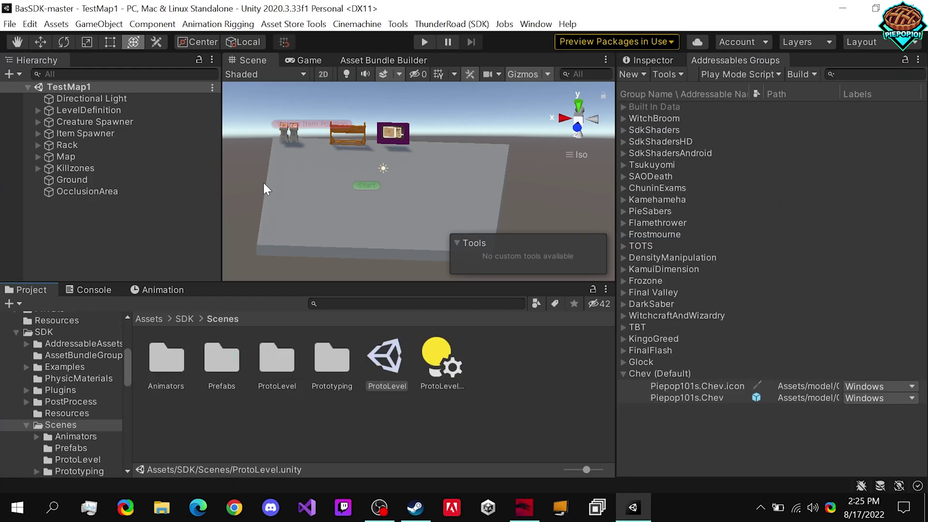
Create a Packed Assets addressables group named TestMap1 and set it as the default group
left_click_drag(263, 183, 324, 193, "alt")
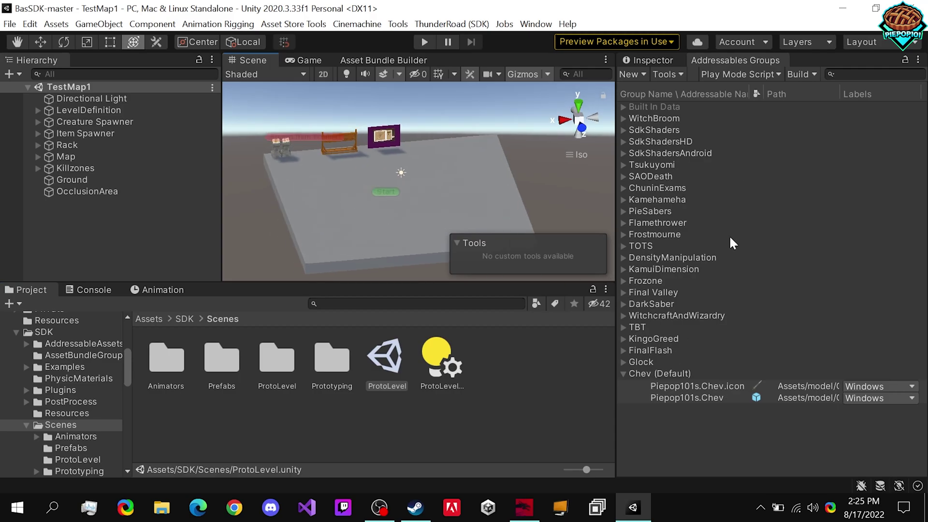
right_click(695, 422)
mouse_move(709, 428)
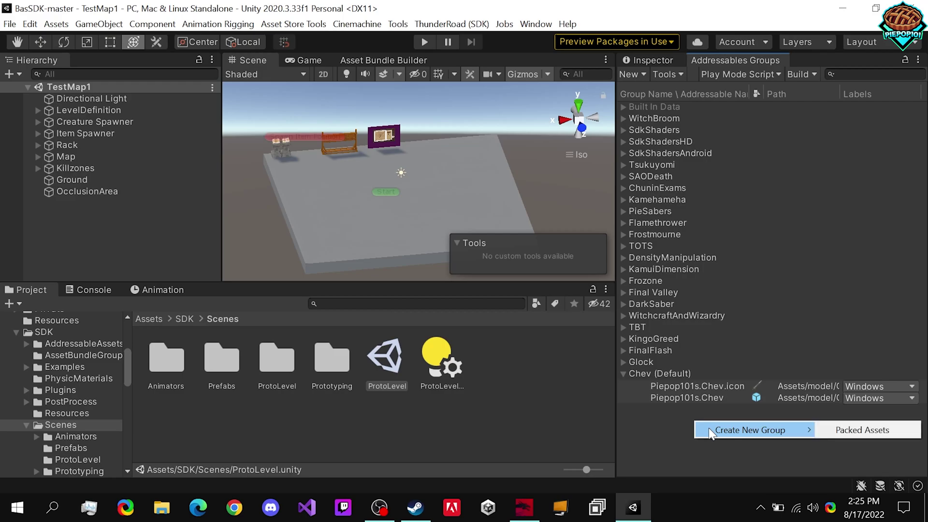
left_click(840, 432)
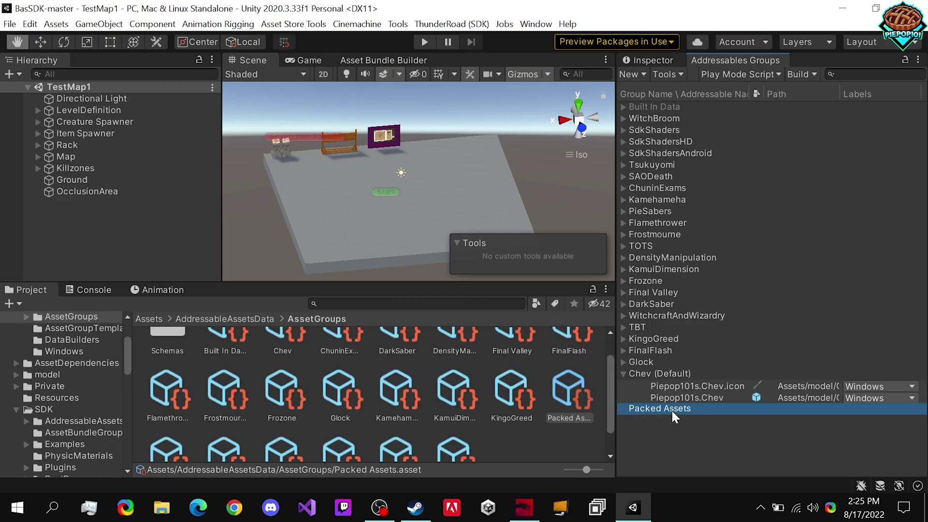
right_click(672, 410)
left_click(695, 386)
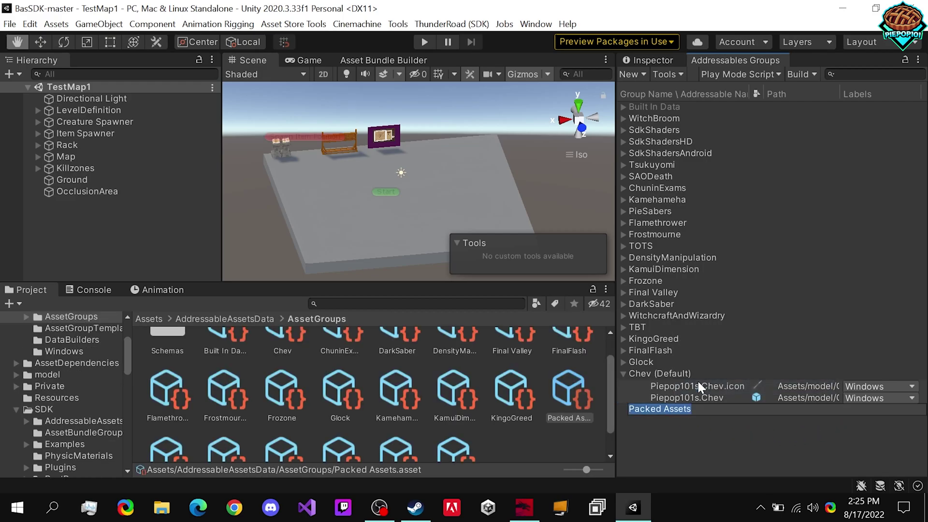
type("TestMao")
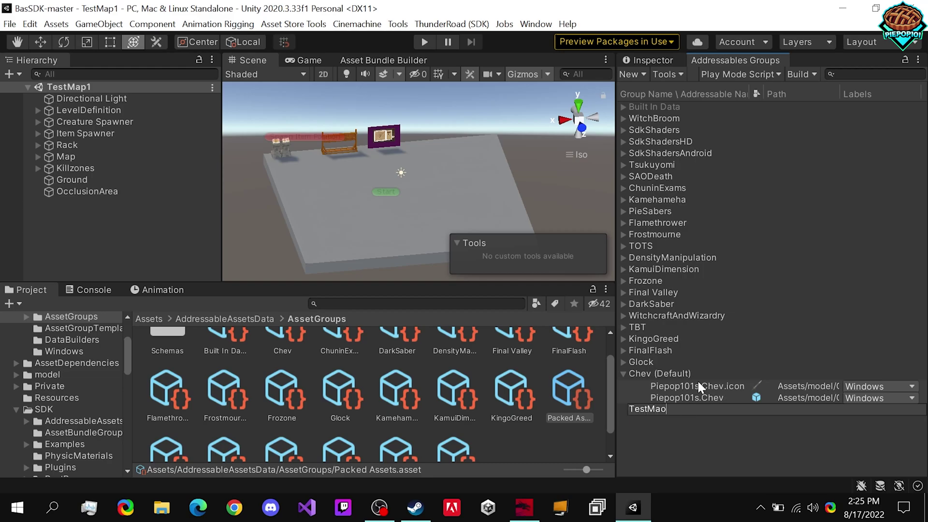
key("BackSpace")
type("p1")
key("Return")
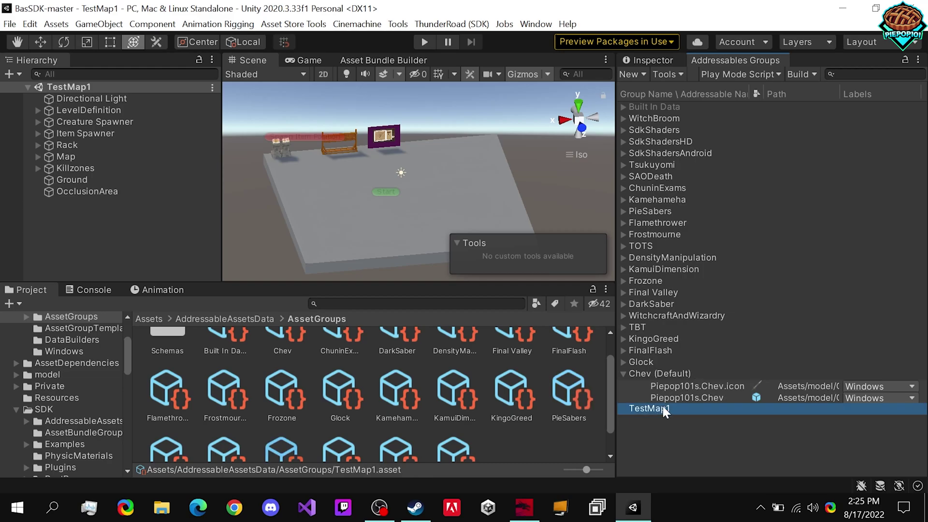
right_click(665, 408)
left_click(712, 356)
Add the TestMap1 scene from Assets to the TestMap1 addressables group and label it Windows and Android
left_click(150, 319)
left_click_drag(404, 430, 702, 410)
left_click(853, 424)
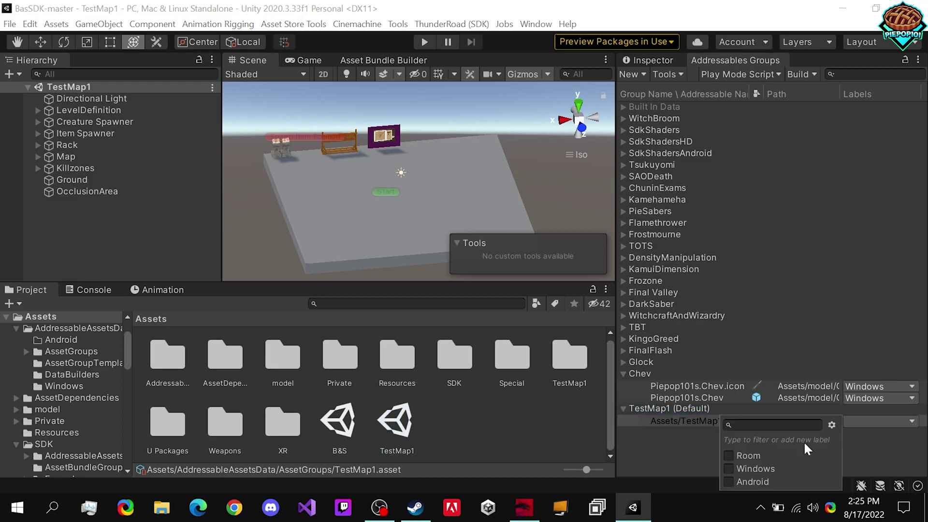
left_click(740, 467)
left_click(690, 451)
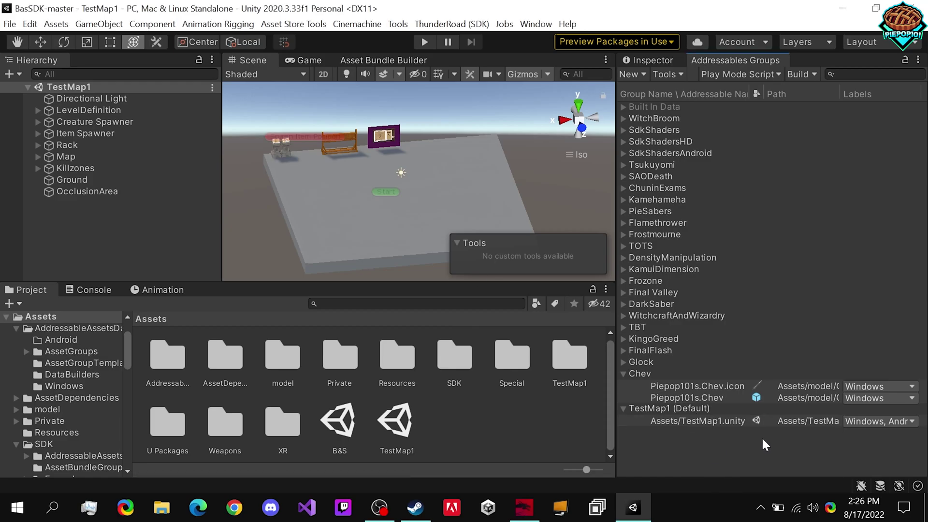
Change the TestMap1 scene's addressable name to Piepop101s.TestMap1
right_click(704, 421)
left_click(746, 400)
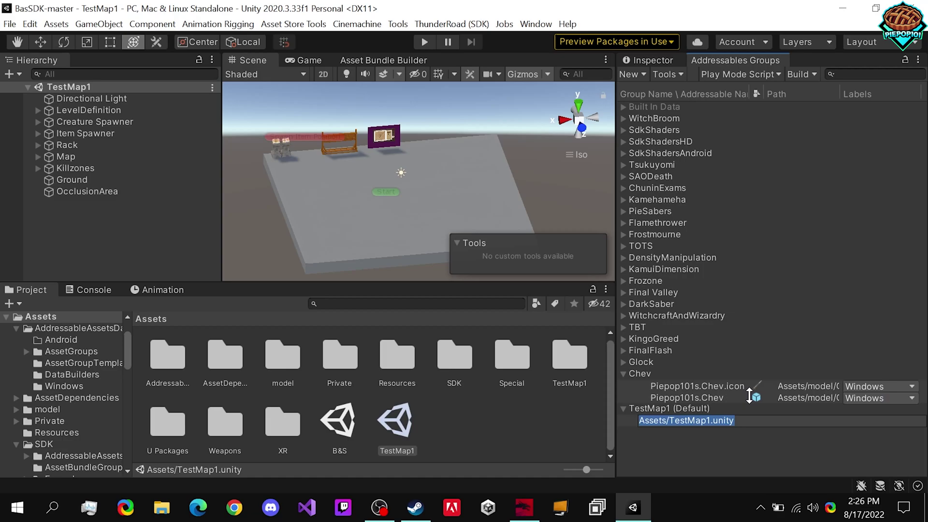
type("Piepop101s.TestMap1")
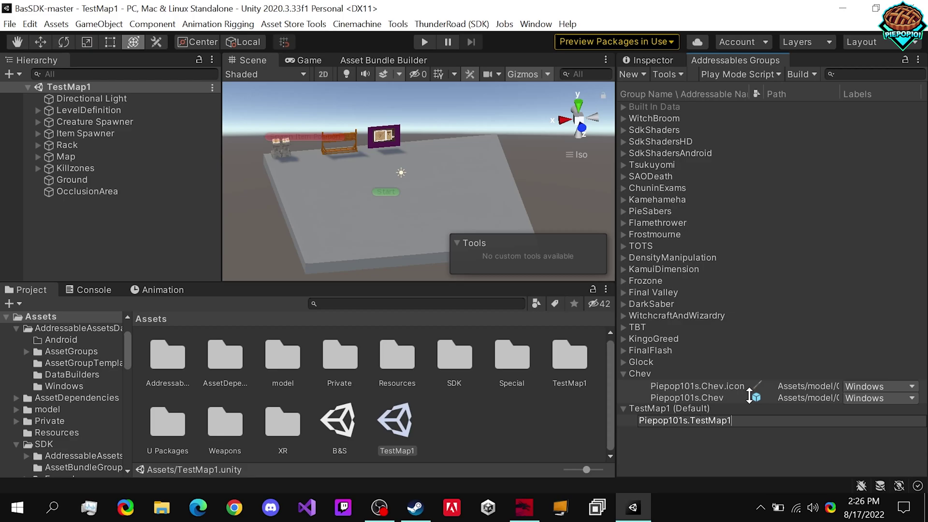
key("Return")
Exclude the Glock and Kamui Dimension groups from building and exporting in the Asset Bundle Builder
left_click(364, 61)
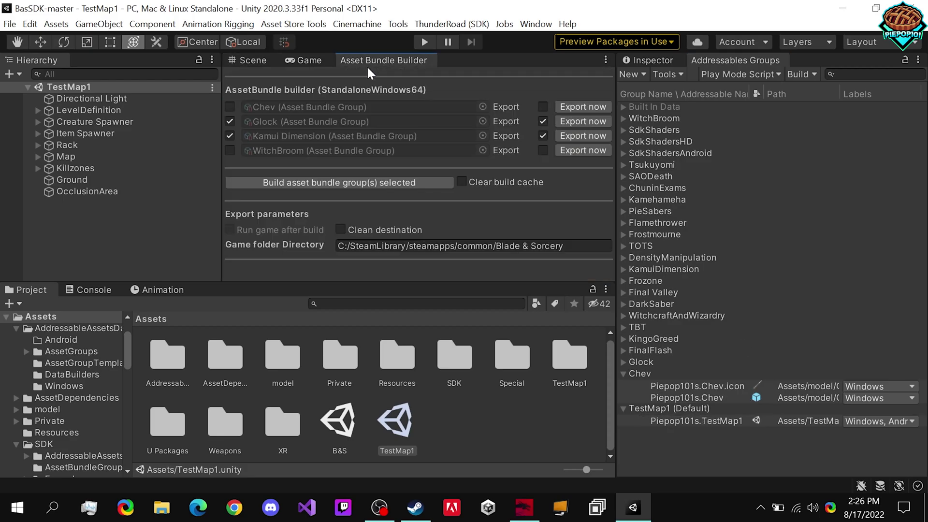
left_click(259, 123)
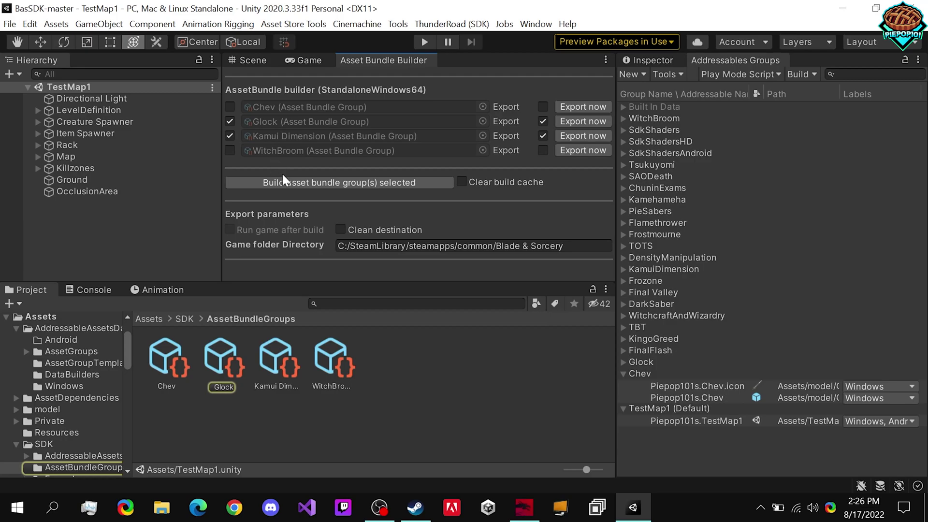
left_click(229, 121)
left_click(229, 135)
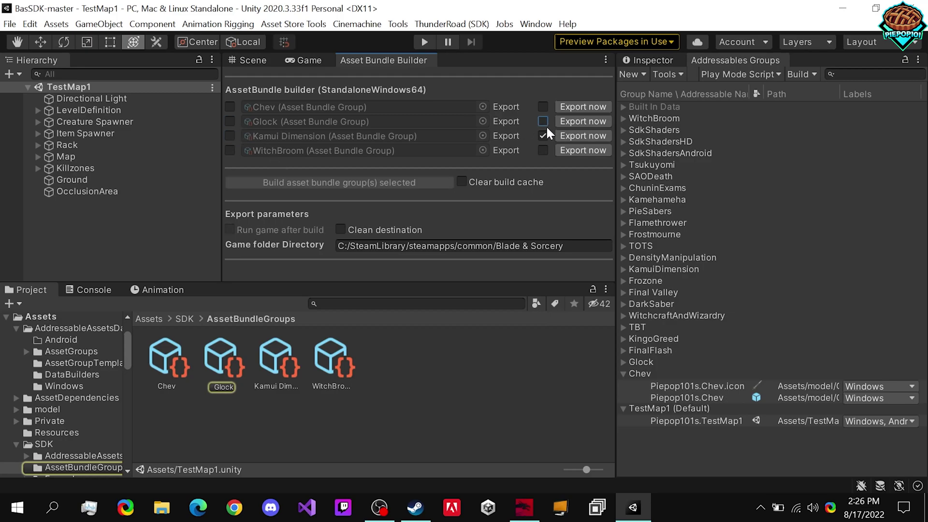
left_click(543, 135)
Duplicate the Kamui Dimension asset bundle group and set the copy's folder name to TestMap1
left_click(324, 369)
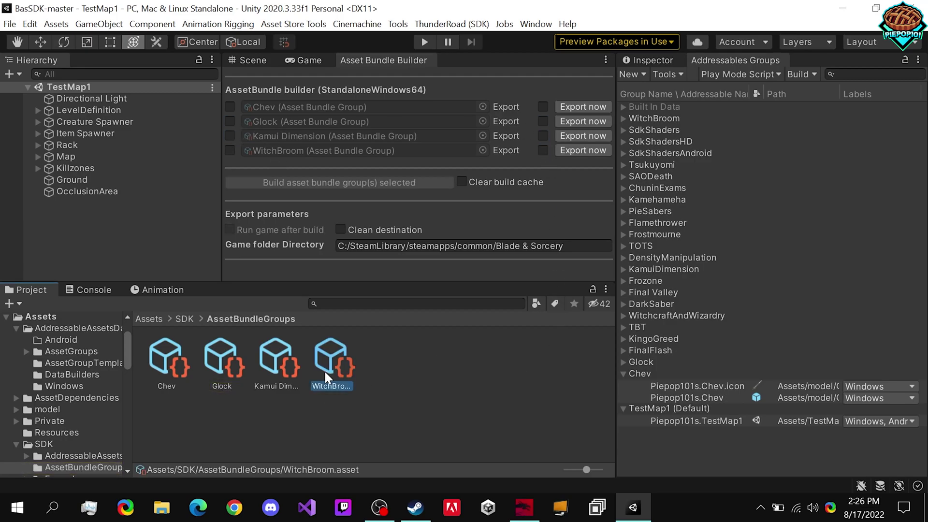
left_click(283, 361)
key("ctrl+d")
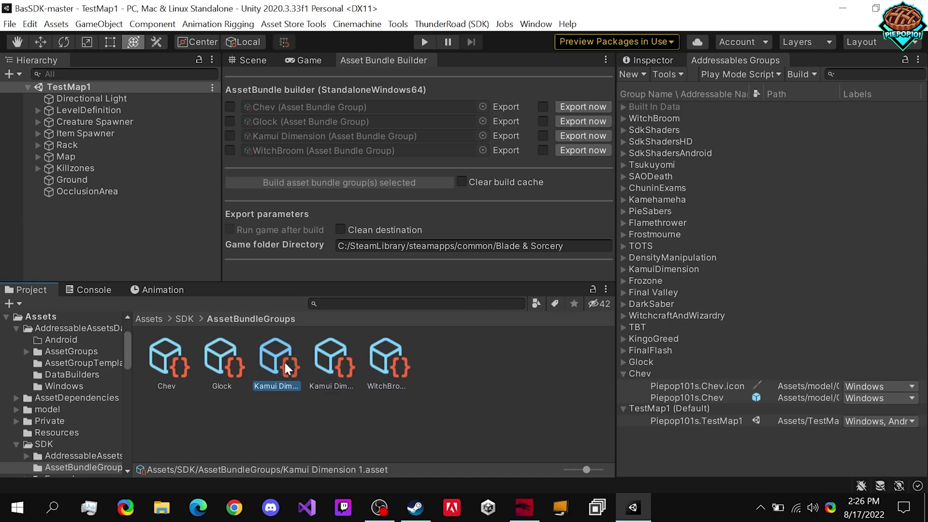
left_click(654, 58)
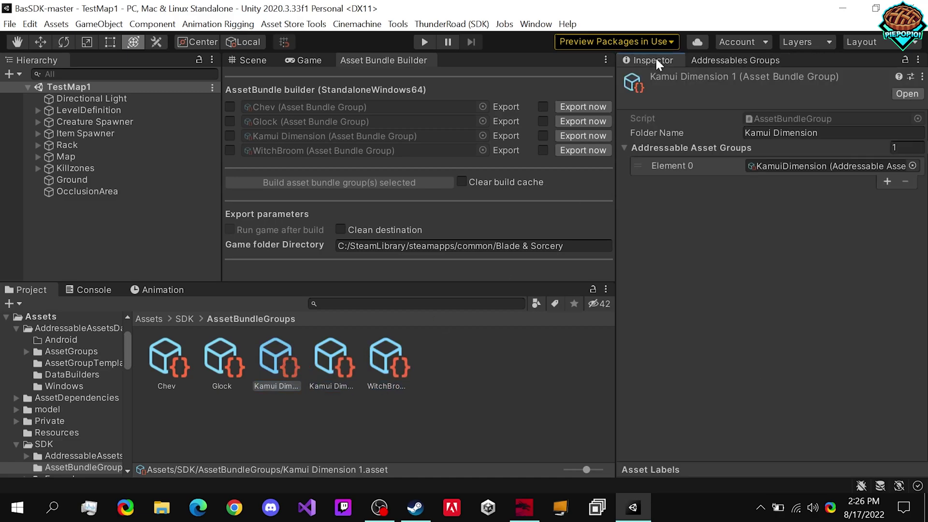
left_click(794, 136)
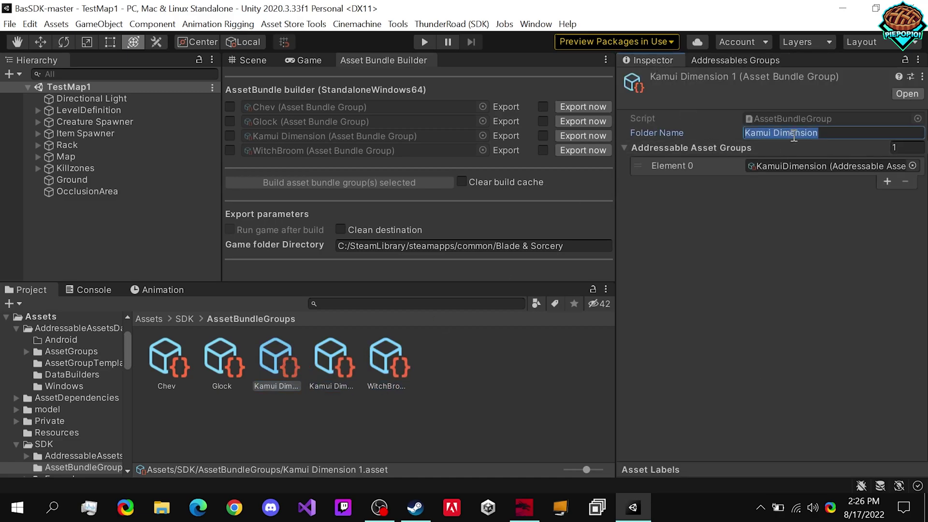
type("TestMap1")
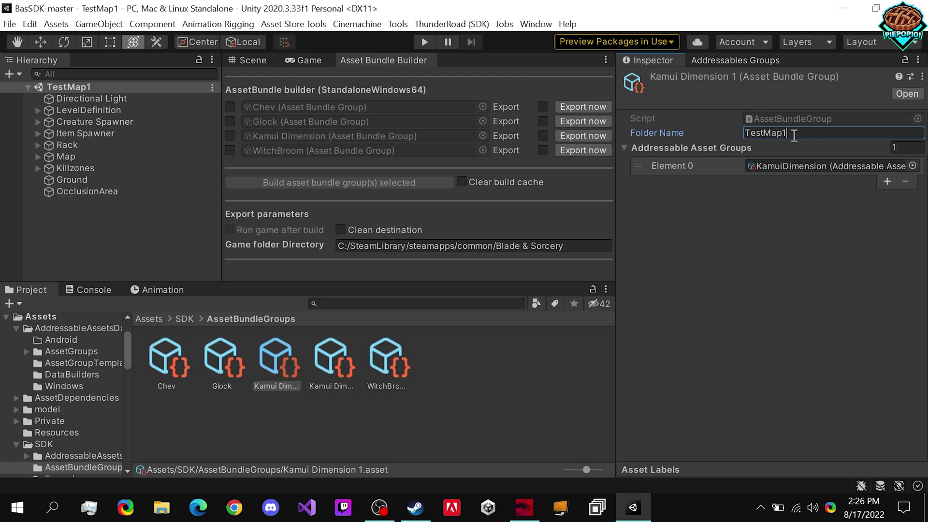
Confirm the folder name and rename the duplicated Kamui Dimension asset bundle group to TestMap1
key("Return")
key("ctrl+c")
left_click(278, 390)
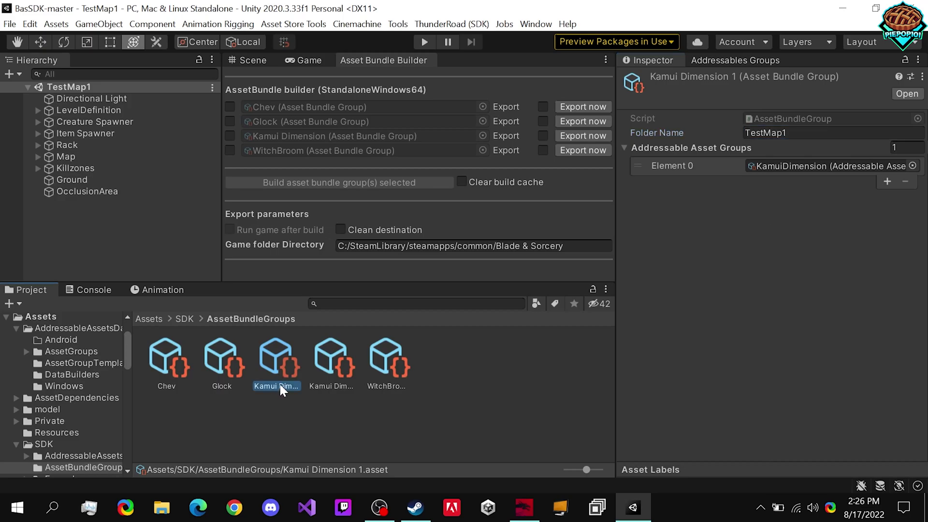
left_click(280, 386)
key("ctrl+v")
key("Return")
Assign the TestMap1 addressable asset group as Element 0 of the TestMap1 asset bundle group
left_click(288, 367)
left_click(315, 367)
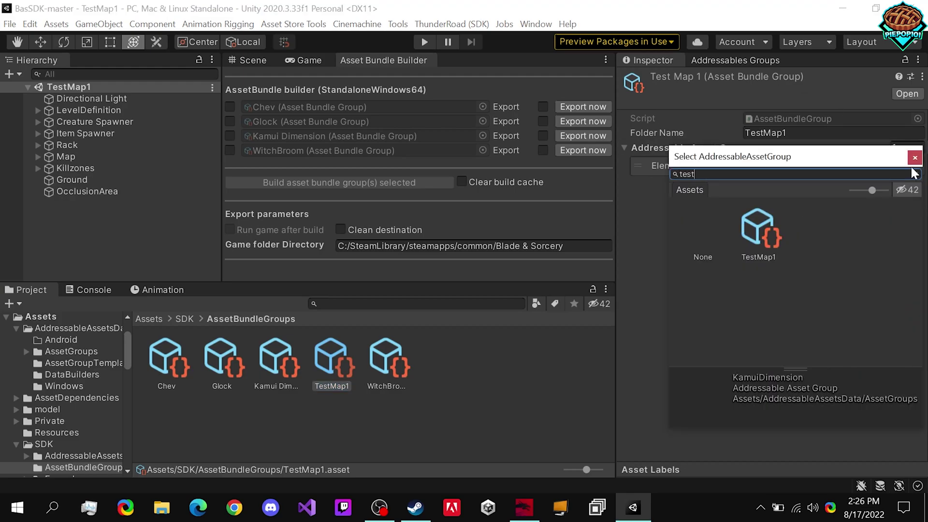
type("ma")
left_click(915, 158)
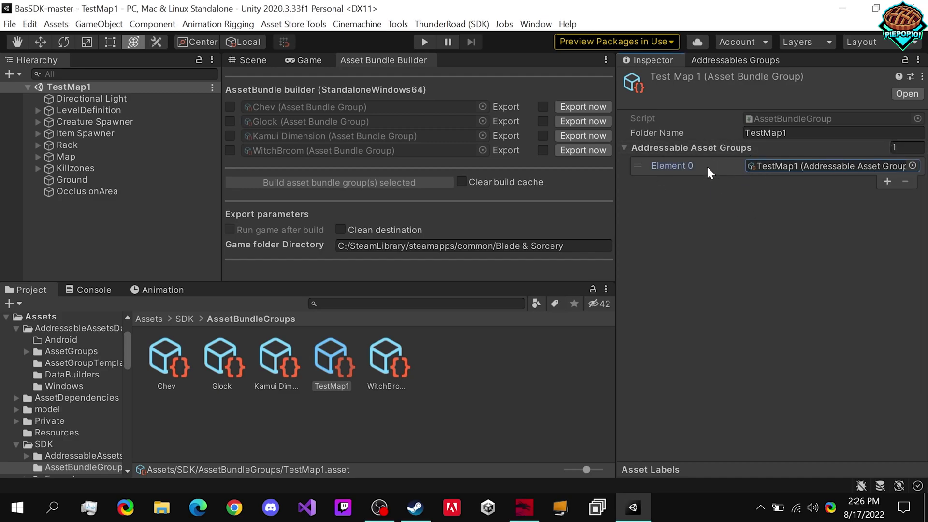
Build the asset bundles with only the TestMap1 group selected for building and exporting
left_click(303, 60)
left_click(358, 62)
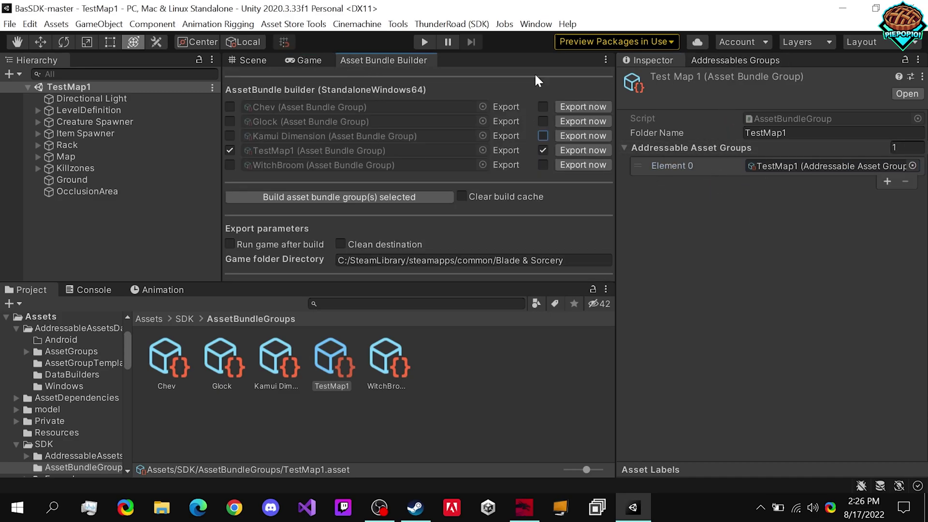
left_click(764, 60)
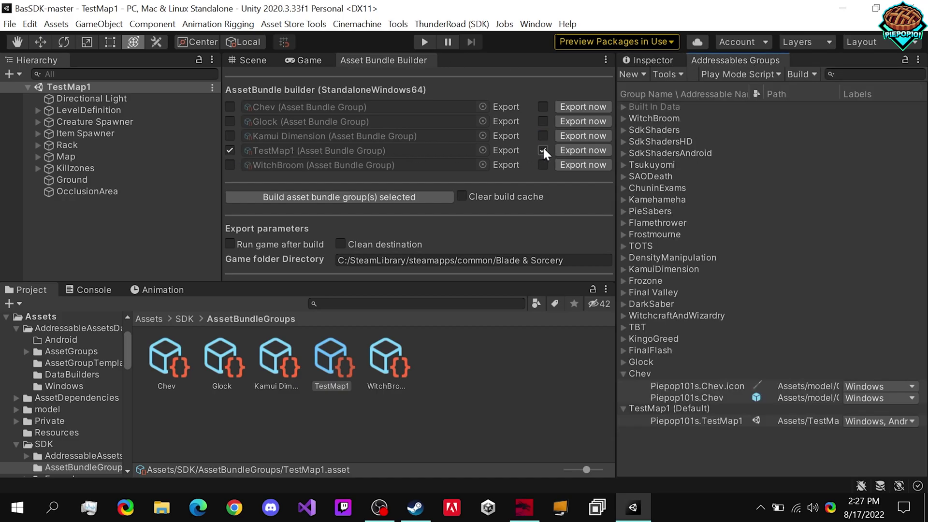
left_click(623, 373)
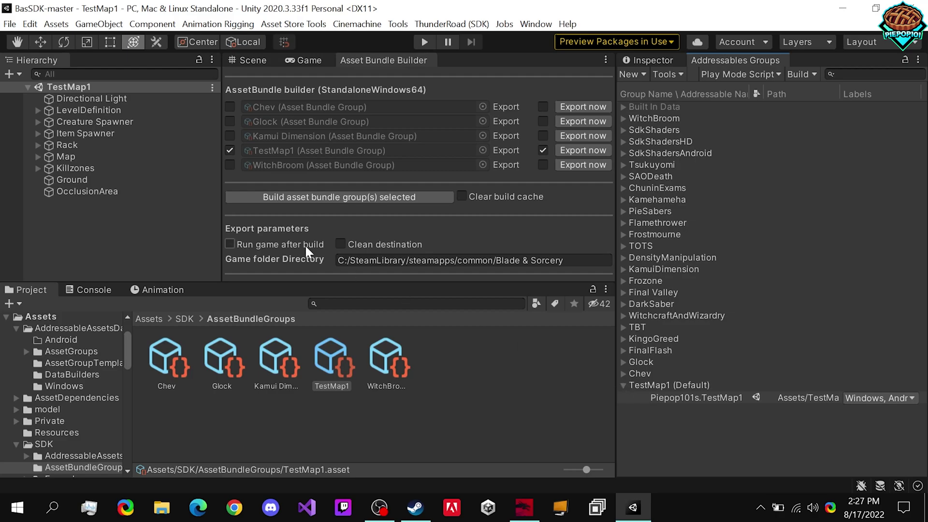
left_click(309, 196)
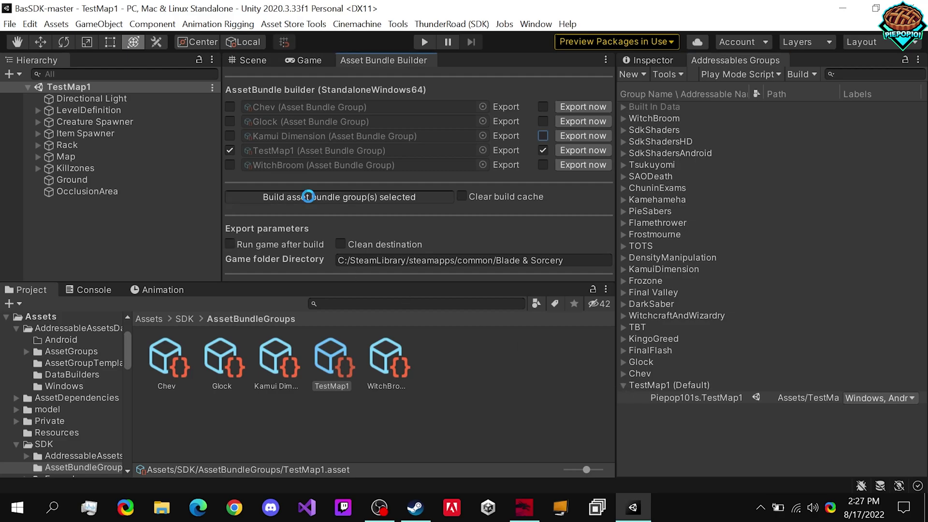
Copy the Level_Arena JSON file from the _JSONS Levels folder into the game's Mods folder
right_click(162, 508)
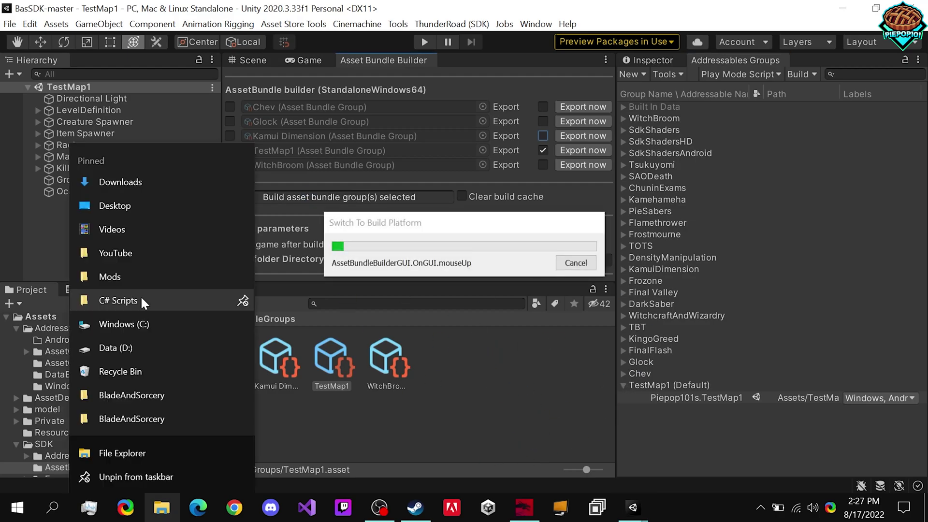
left_click(140, 276)
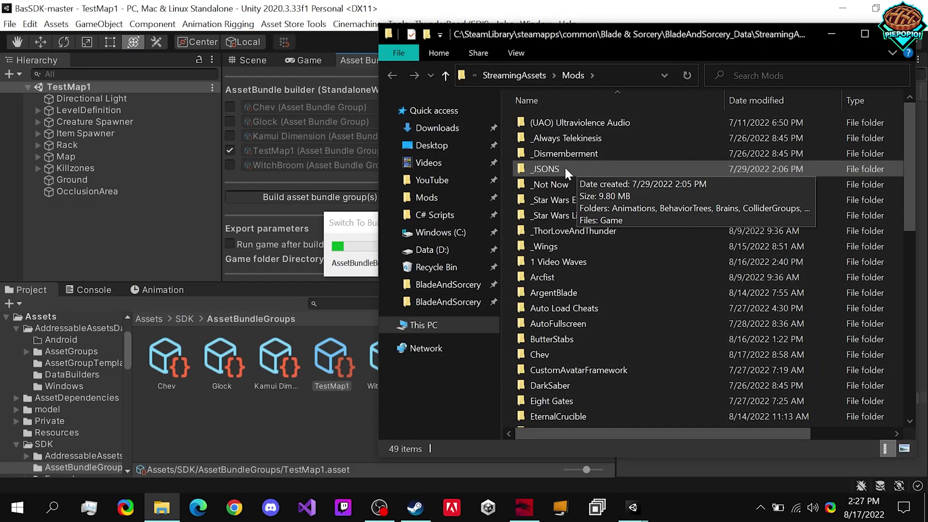
double_click(568, 170)
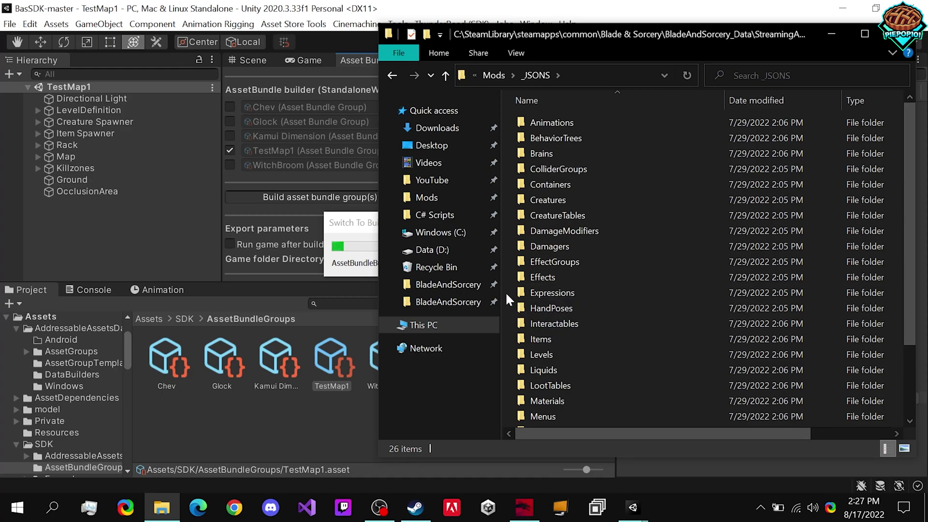
scroll(532, 315, "down", 2)
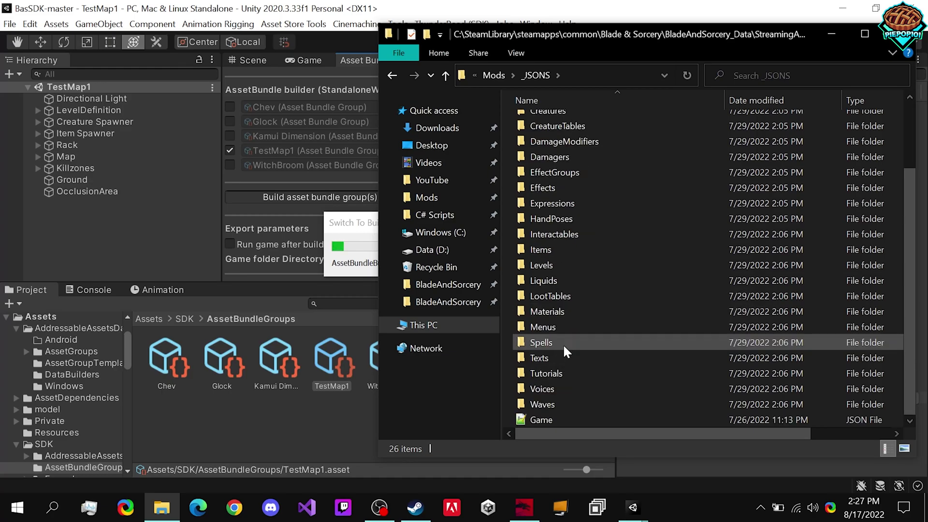
double_click(560, 265)
left_click(592, 122)
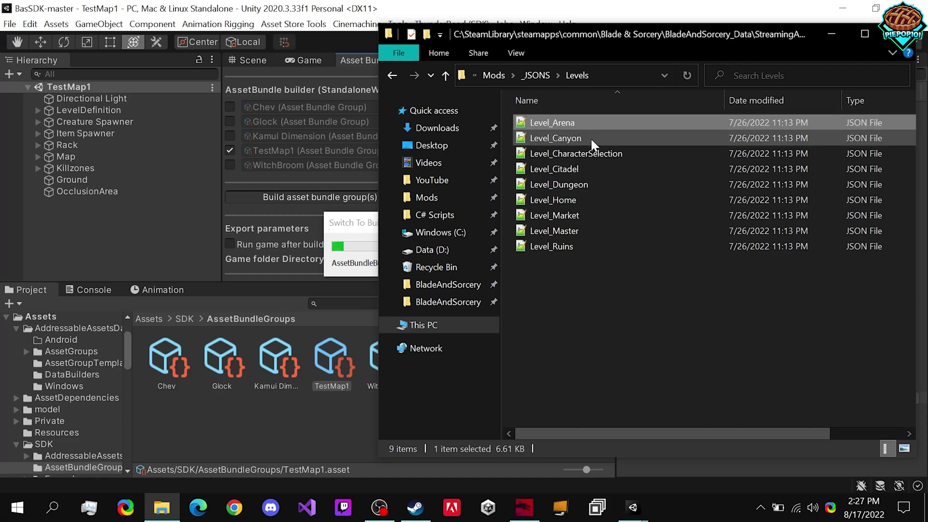
left_click(500, 77)
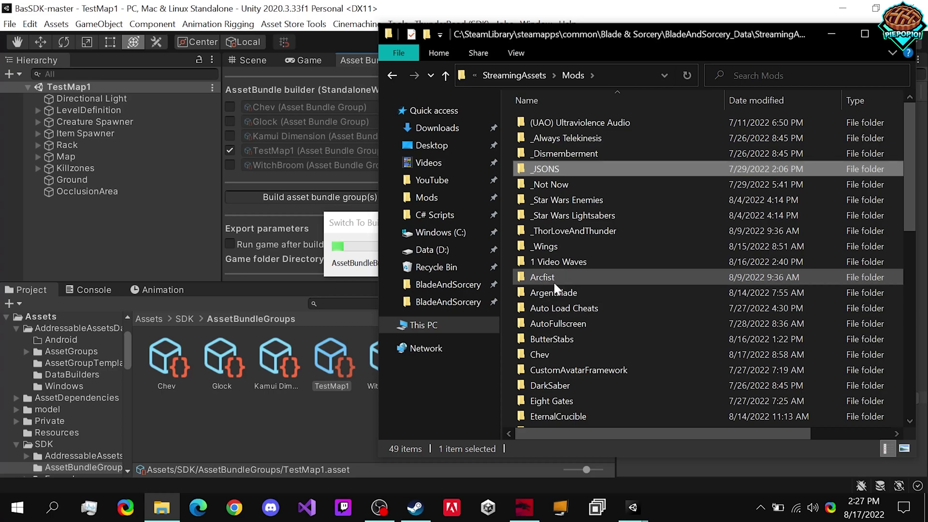
key("ctrl+v")
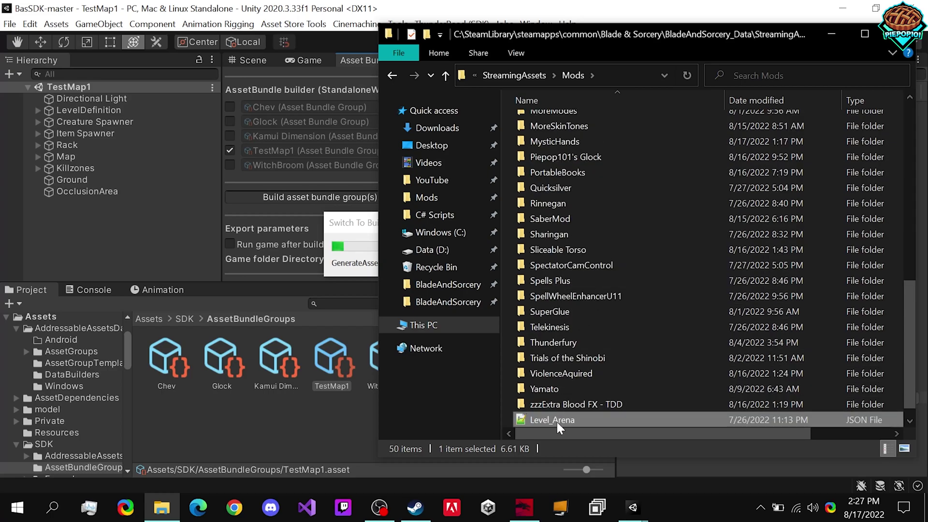
Rename the copied Level_Arena file to Level_TestMap1 and open it in the text editor
left_click(557, 422)
double_click(590, 416)
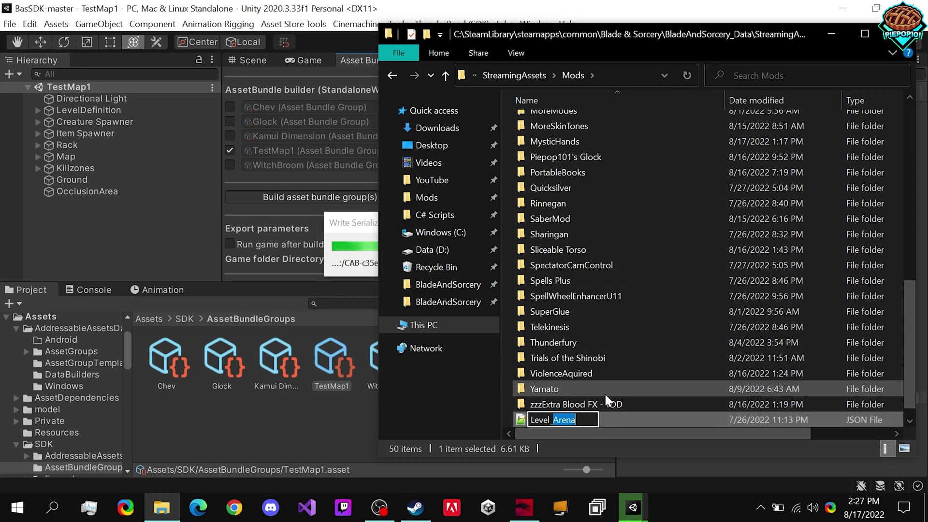
type("TestMap1")
double_click(556, 420)
key("ctrl+c")
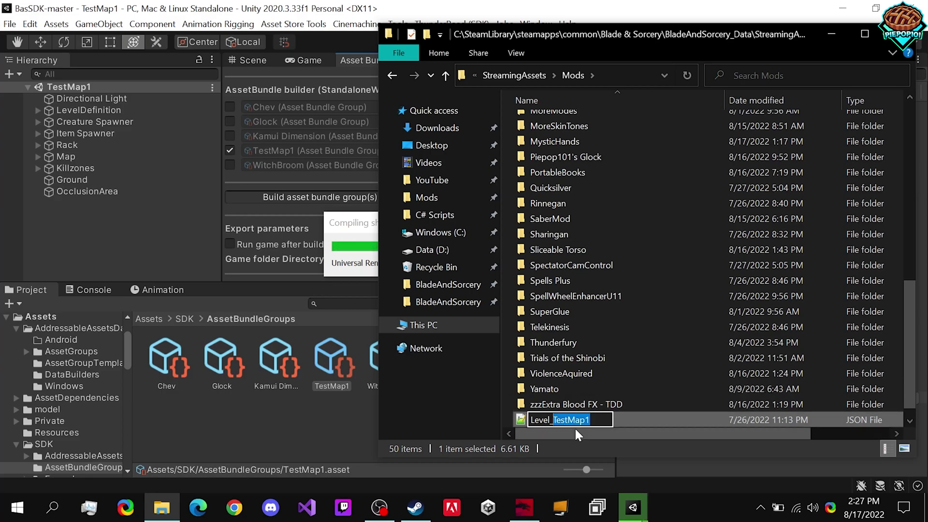
key("Return")
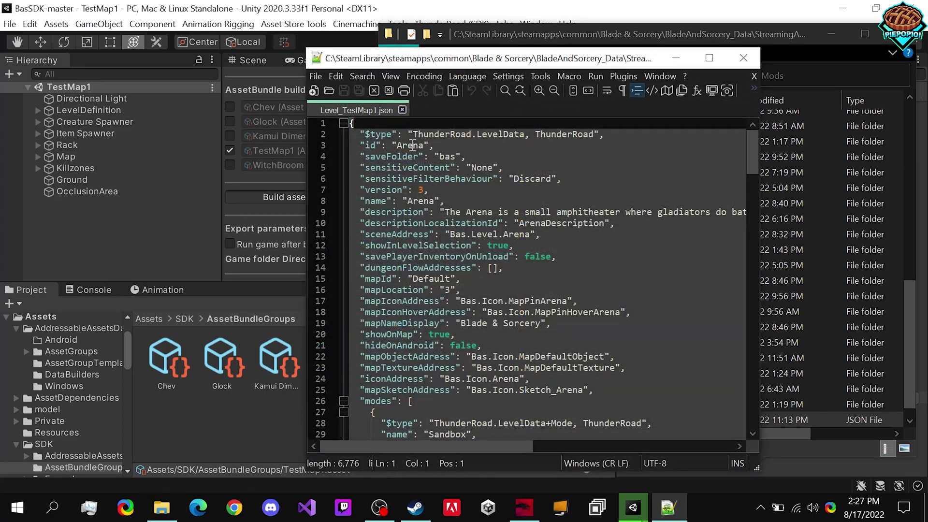
Set both the id and the name in Level_TestMap1.json to TestMap1
double_click(414, 146)
key("ctrl+v")
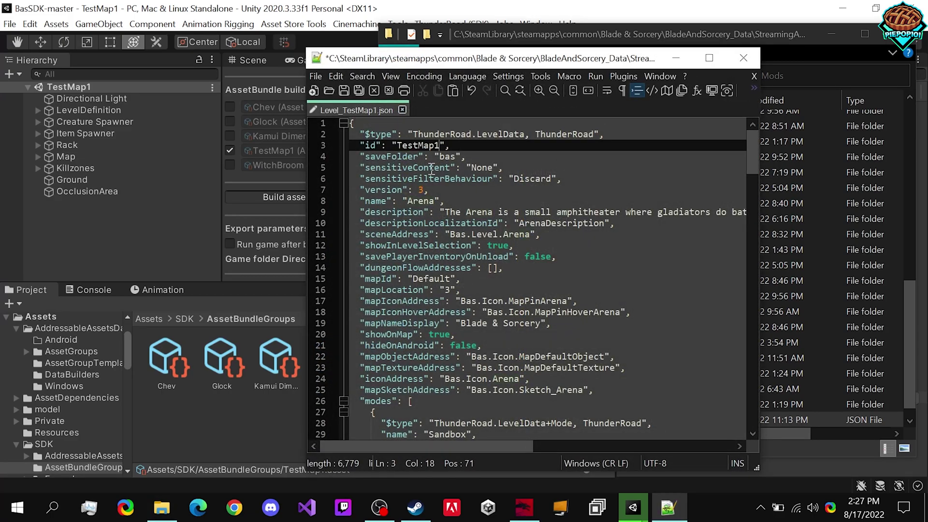
double_click(417, 200)
key("ctrl+v")
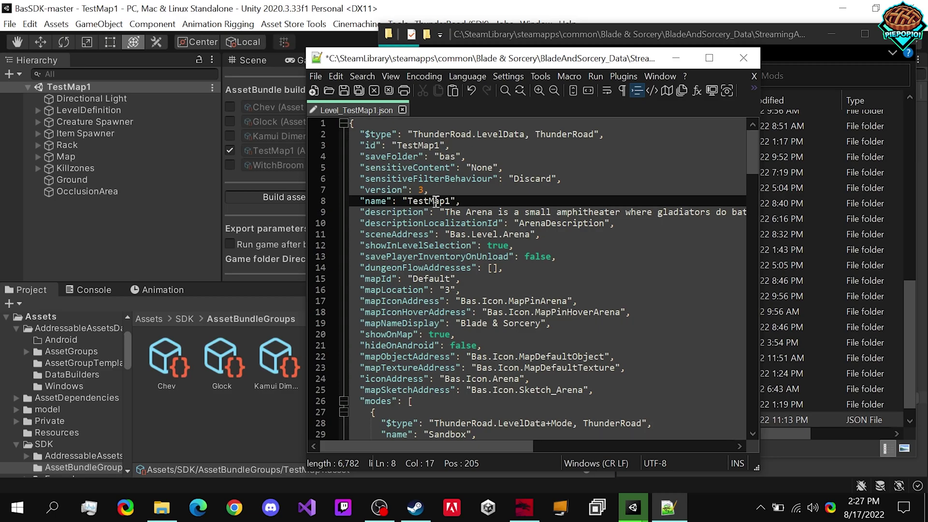
key("Right")
key("Right")
key("Right")
key("ctrl+z")
key("ctrl+z")
Replace the level's description text with "Subscribe to my channel!"
left_click_drag(445, 211, 574, 213)
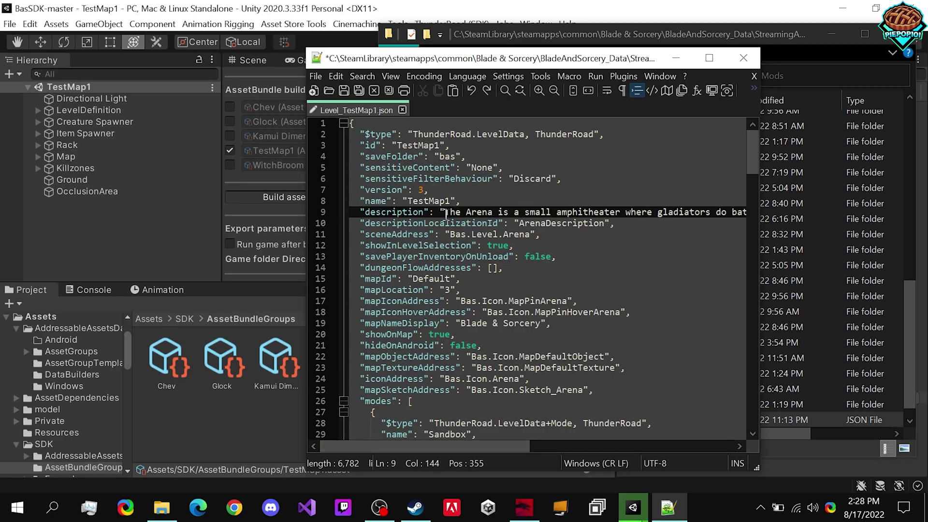
left_click_drag(445, 212, 734, 214)
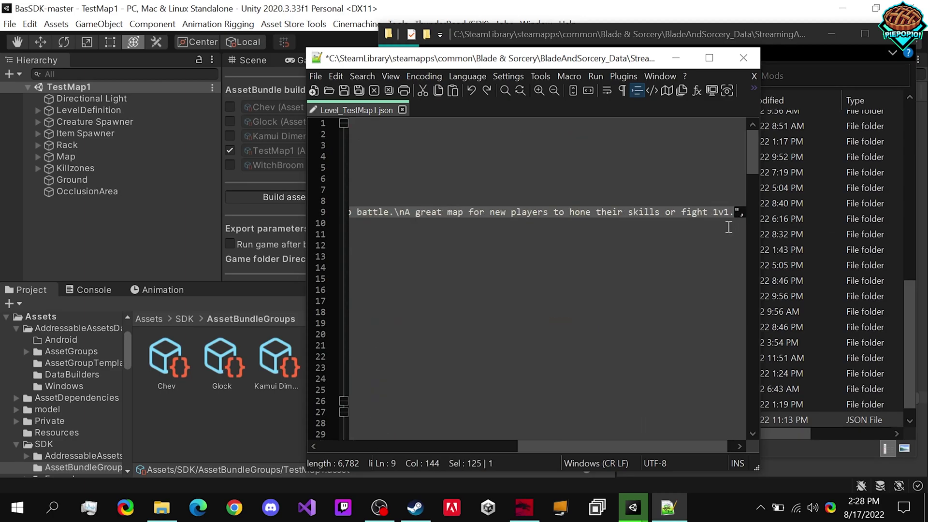
key("Delete")
left_click_drag(528, 444, 476, 443)
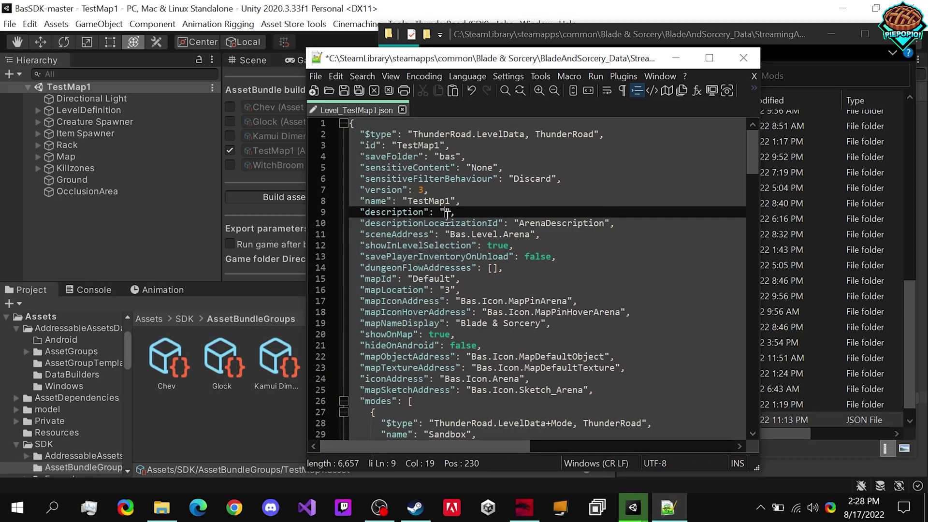
type("Subscribe to my channel!")
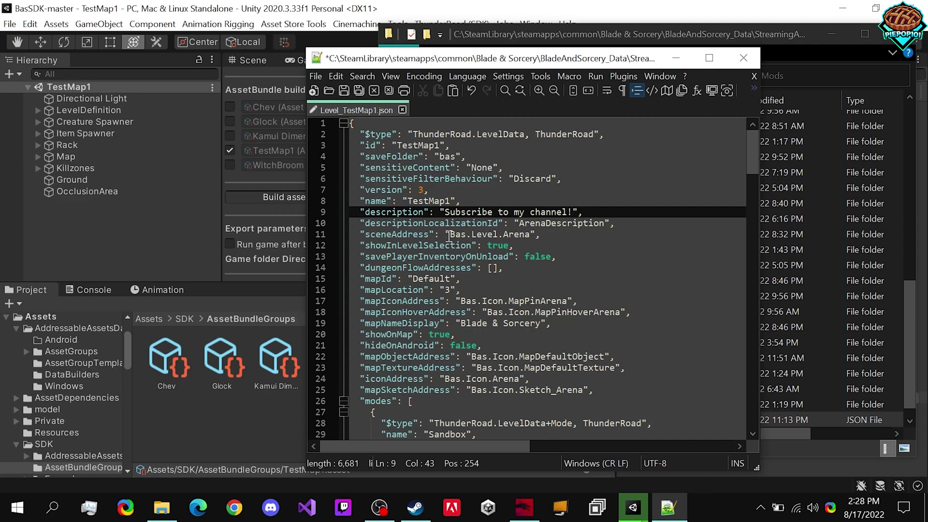
Set the level's sceneAddress to Piepop101s.TestMap1 and its mapLocation to 4
left_click_drag(449, 236, 529, 234)
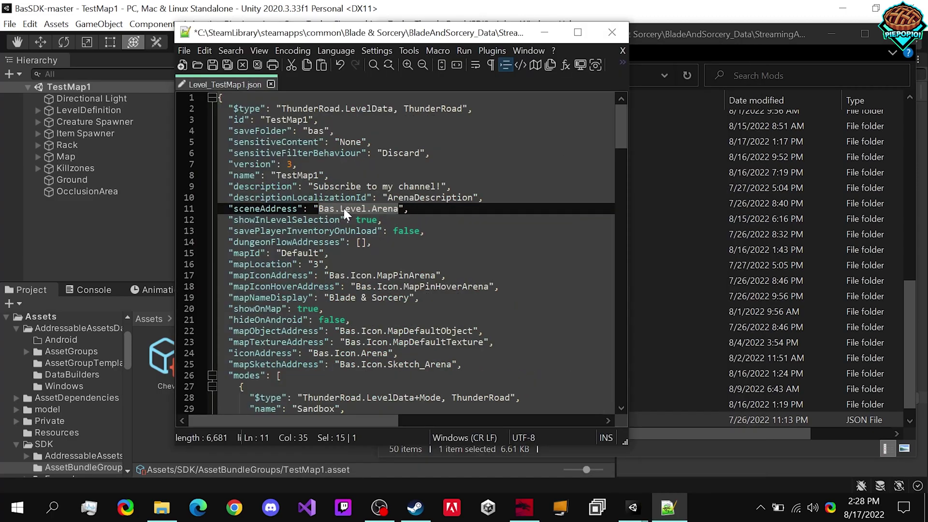
type("Piepo")
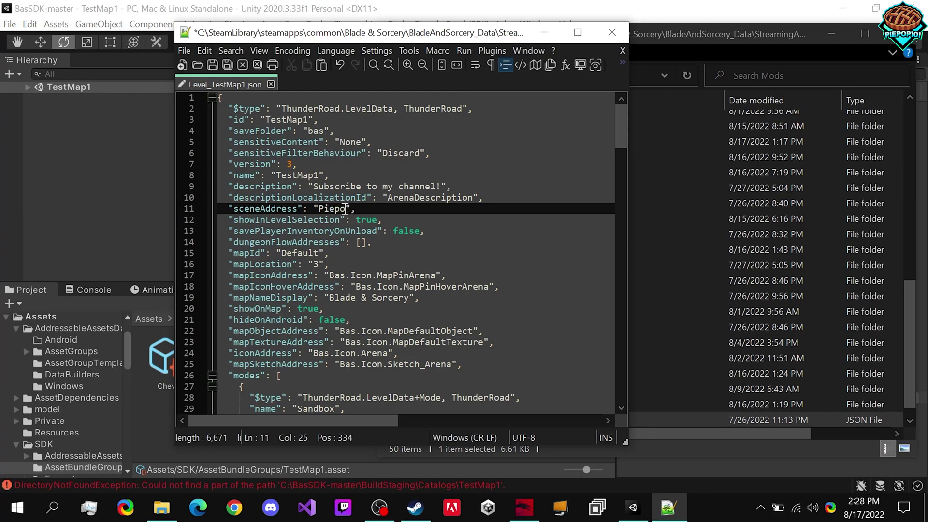
type("pi01s.TestMap1")
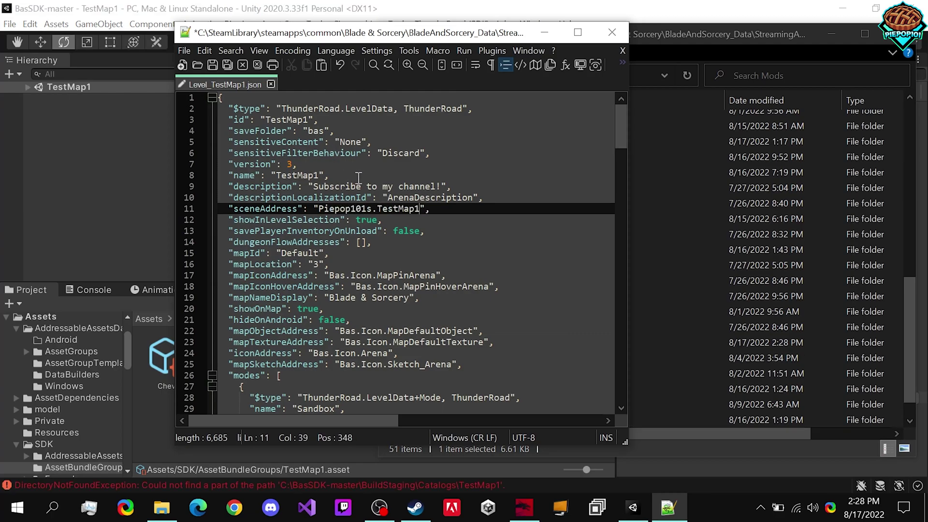
double_click(315, 265)
type("4")
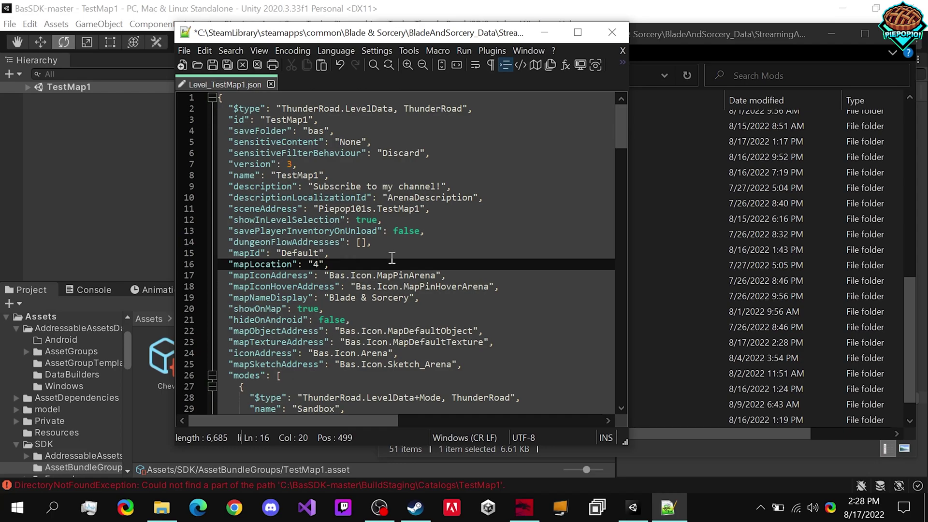
Save Level_TestMap1.json and close it along with the text editor
scroll(602, 193, "down", 6)
left_click_drag(620, 163, 588, 115)
left_click(528, 183)
key("ctrl+s")
key("ctrl+w")
key("alt+F4")
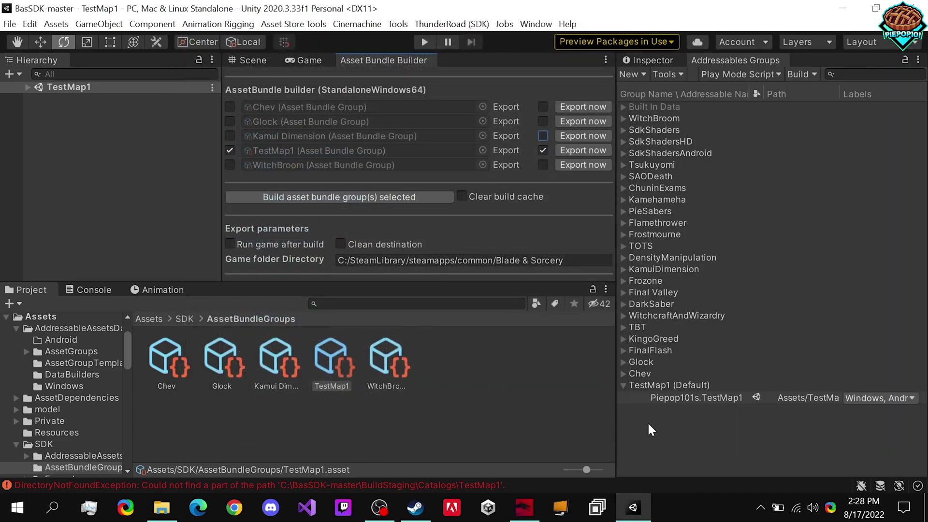
Put the Level_TestMap1 JSON file from the Mods folder into the exported TestMap1 mod folder
right_click(163, 509)
left_click(138, 247)
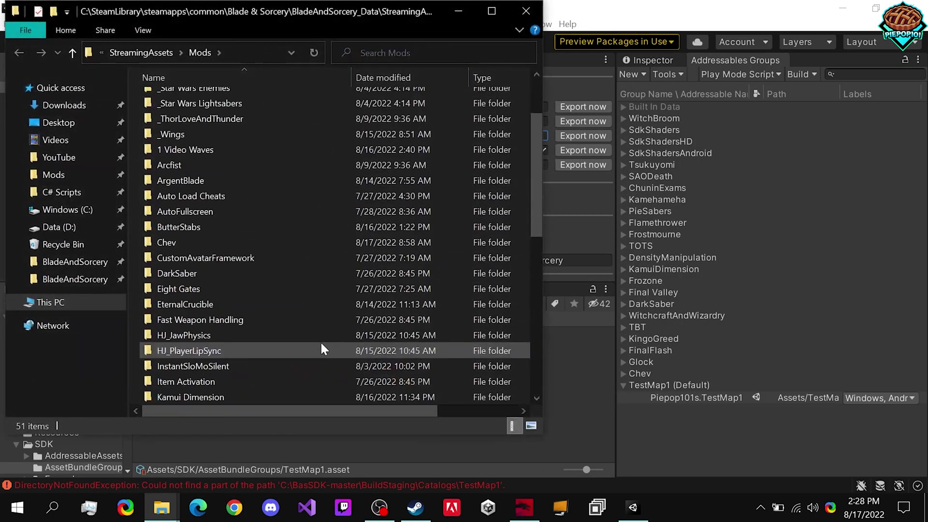
scroll(315, 347, "down", 10)
left_click(208, 382)
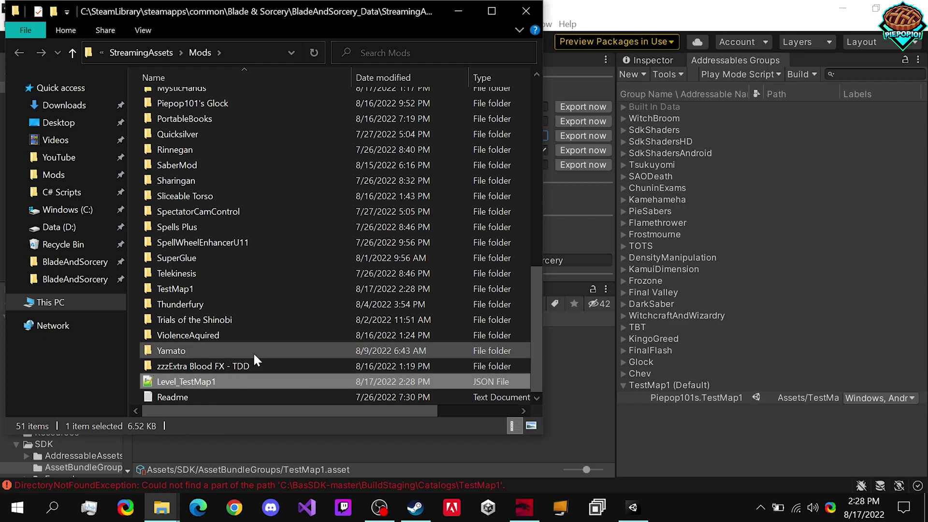
scroll(252, 300, "up", 3)
scroll(253, 302, "down", 2)
double_click(207, 334)
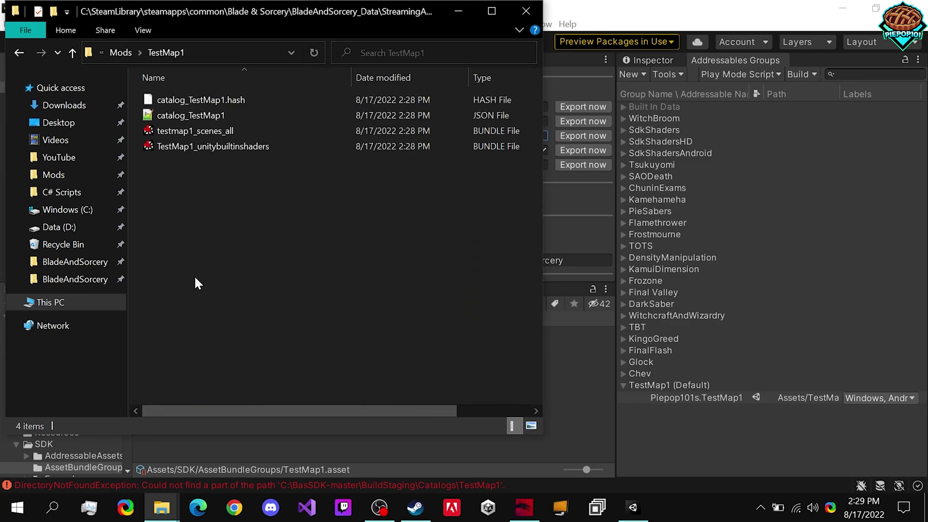
key("ctrl+v")
left_click(271, 277)
Copy the manifest file from the Piepop101's Glock mod folder into the TestMap1 mod folder
left_click(634, 516)
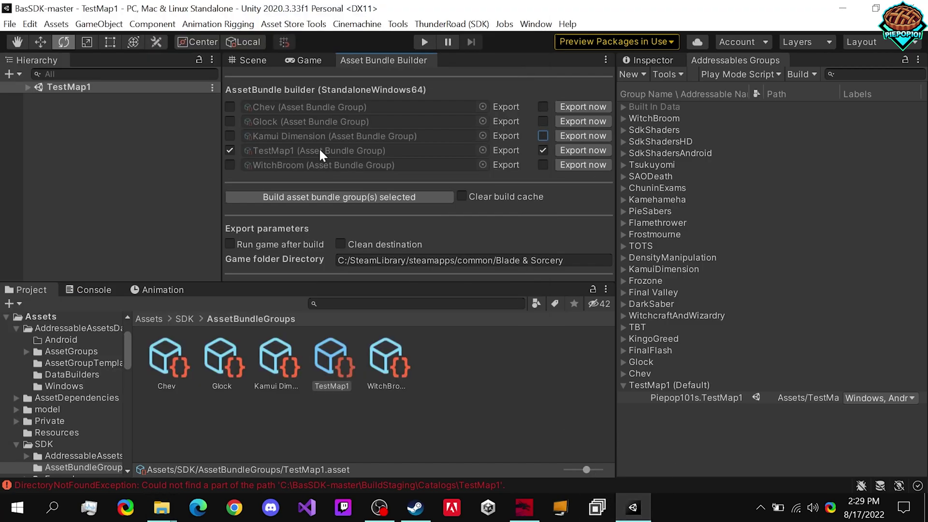
mouse_move(169, 515)
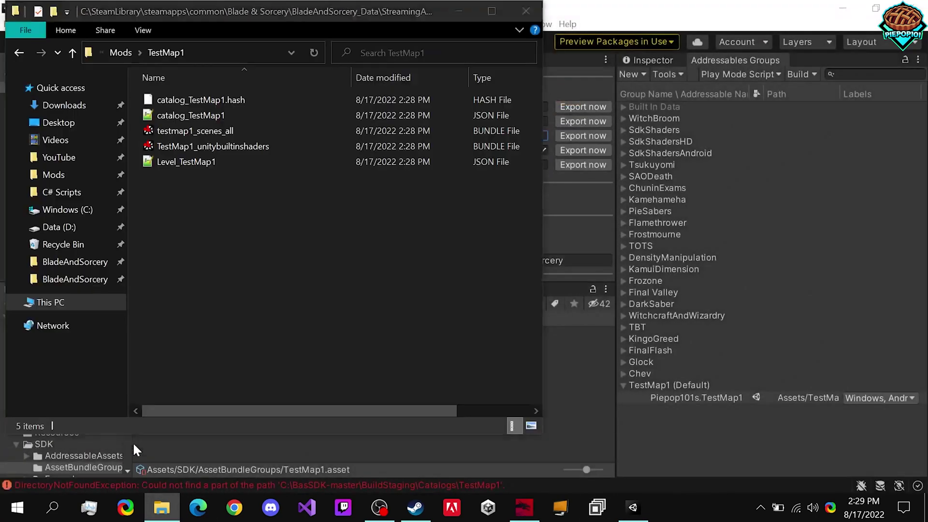
left_click(132, 442)
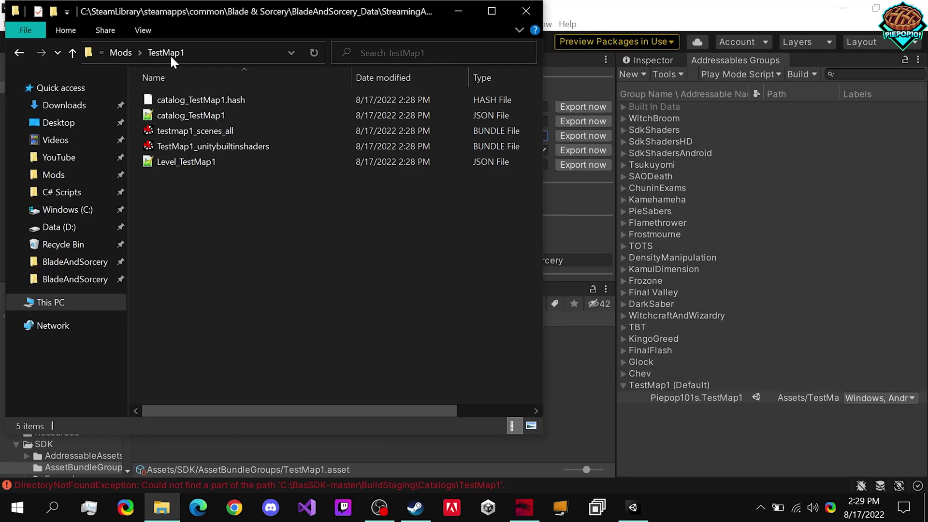
left_click(120, 52)
double_click(193, 209)
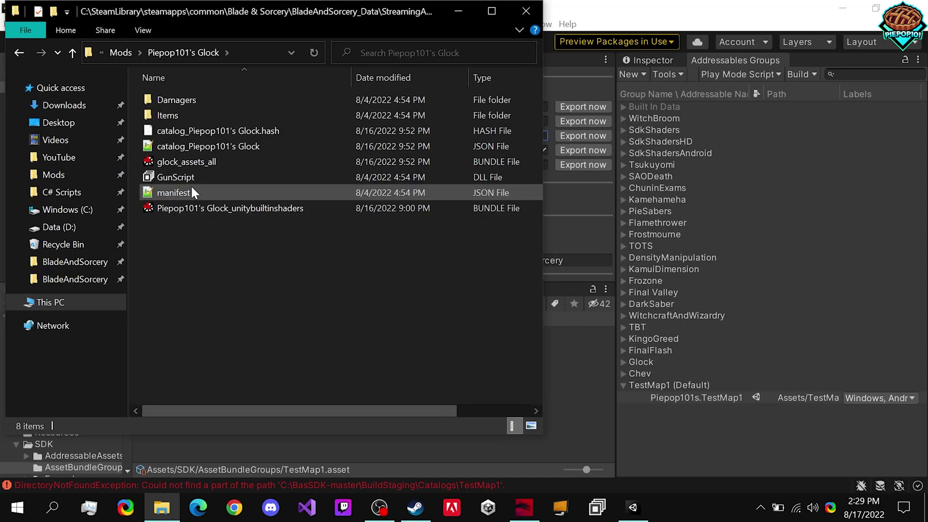
left_click(119, 51)
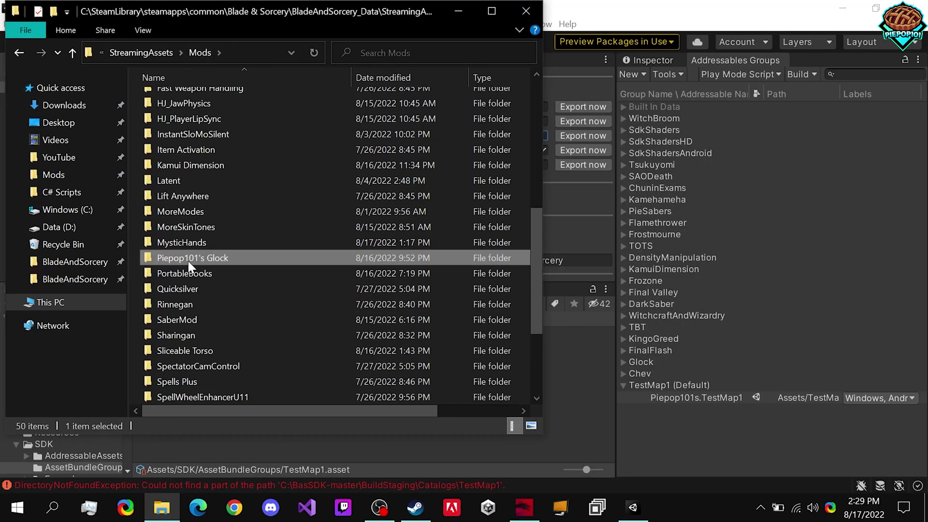
scroll(191, 290, "down", 1)
double_click(187, 348)
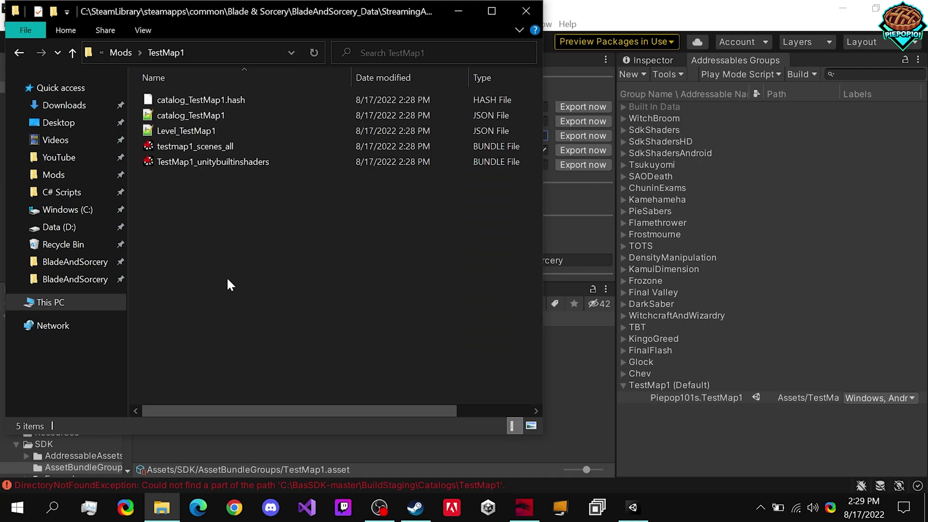
Open the copied manifest.json and replace its Name value with the mod folder's name, TestMap1
double_click(193, 146)
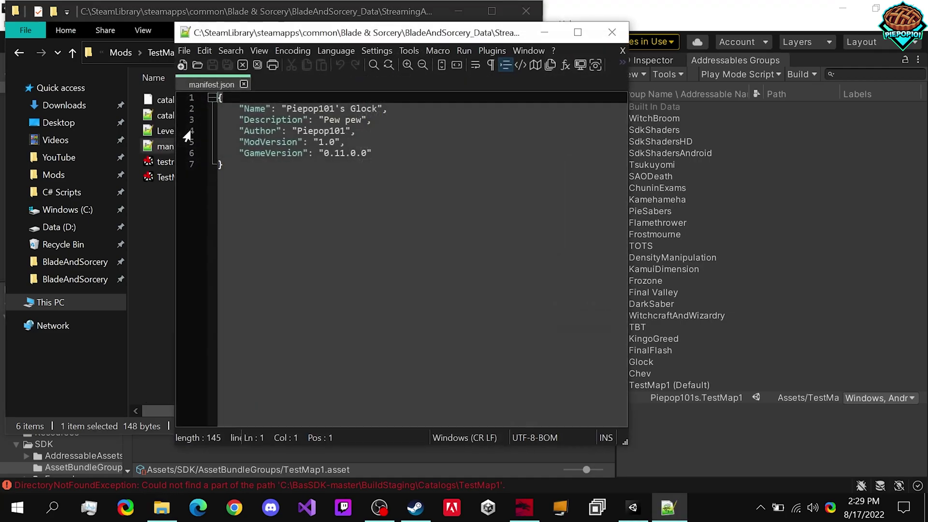
left_click_drag(311, 38, 574, 105)
left_click(220, 54)
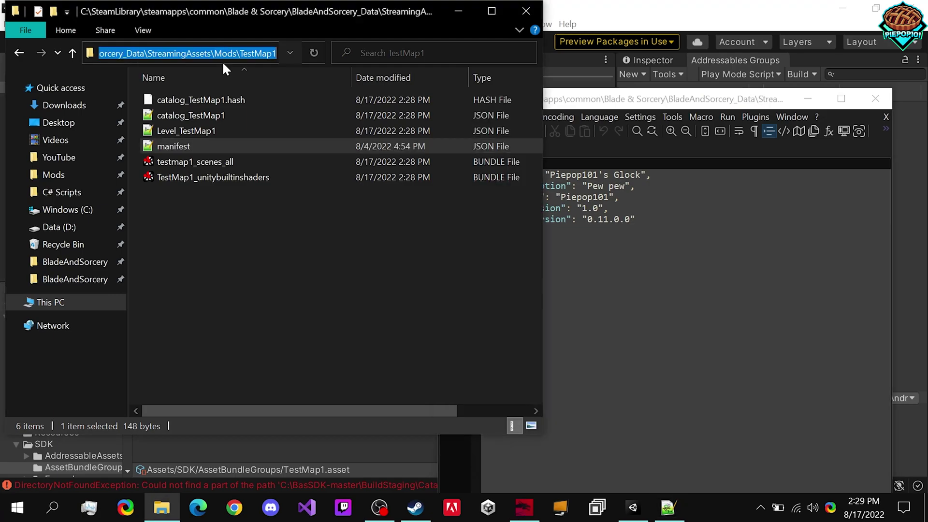
double_click(244, 54)
key("ctrl+c")
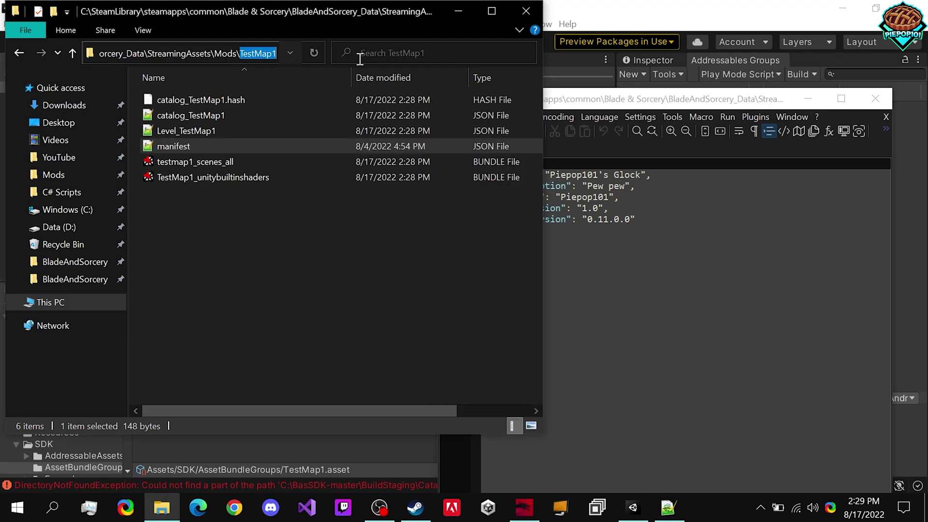
left_click(581, 250)
left_click_drag(550, 174, 644, 174)
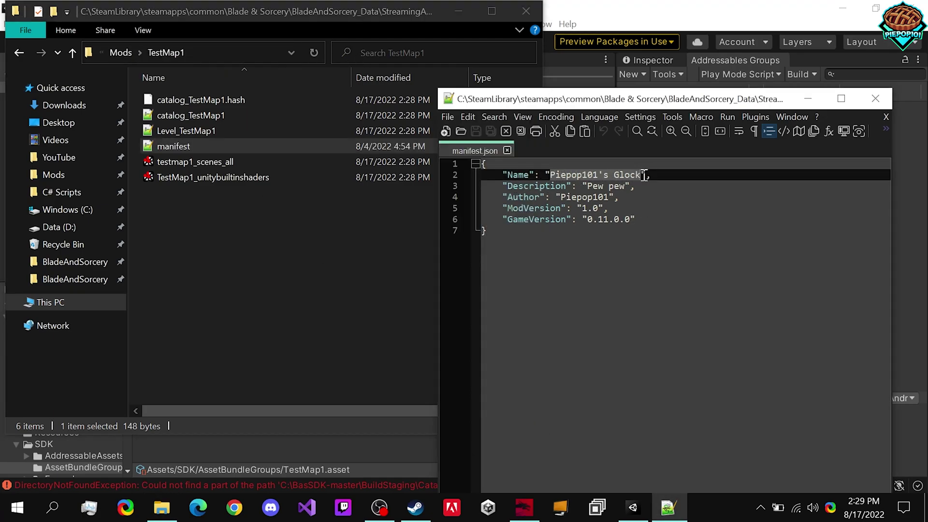
key("ctrl+v")
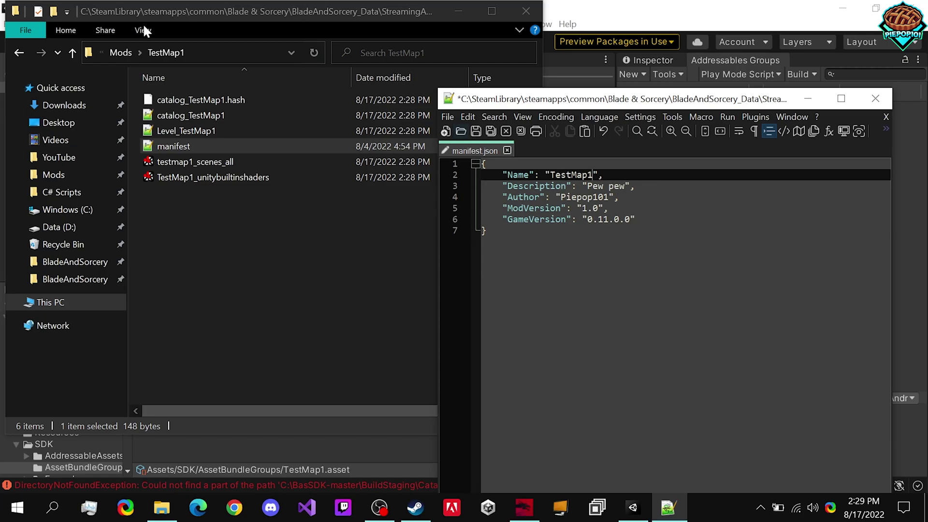
Set the manifest's Description to "map" and check the author and version entries
left_click_drag(586, 186, 622, 186)
type("map")
left_click(586, 197)
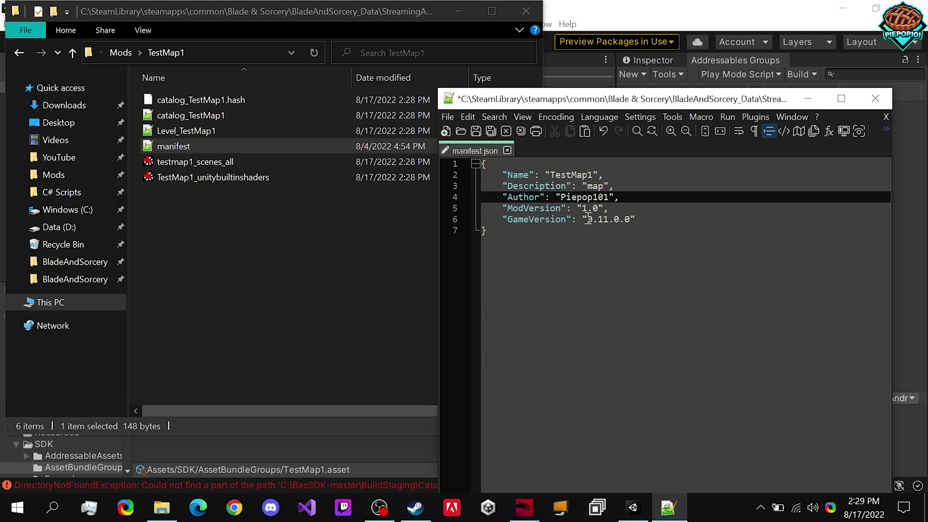
left_click_drag(588, 219, 635, 219)
left_click(642, 207)
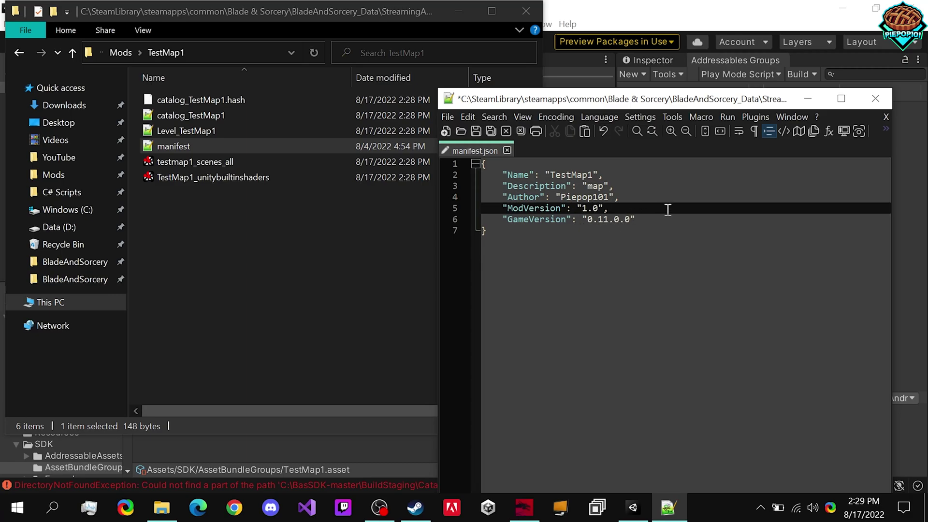
Save manifest.json and close it along with the text editor
left_click_drag(684, 106, 526, 51)
key("ctrl+s")
key("ctrl+w")
key("alt+F4")
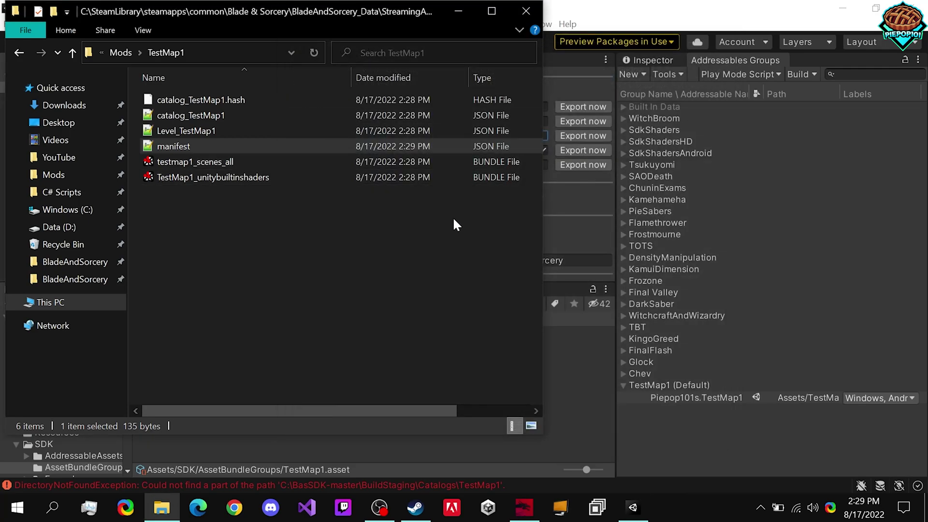